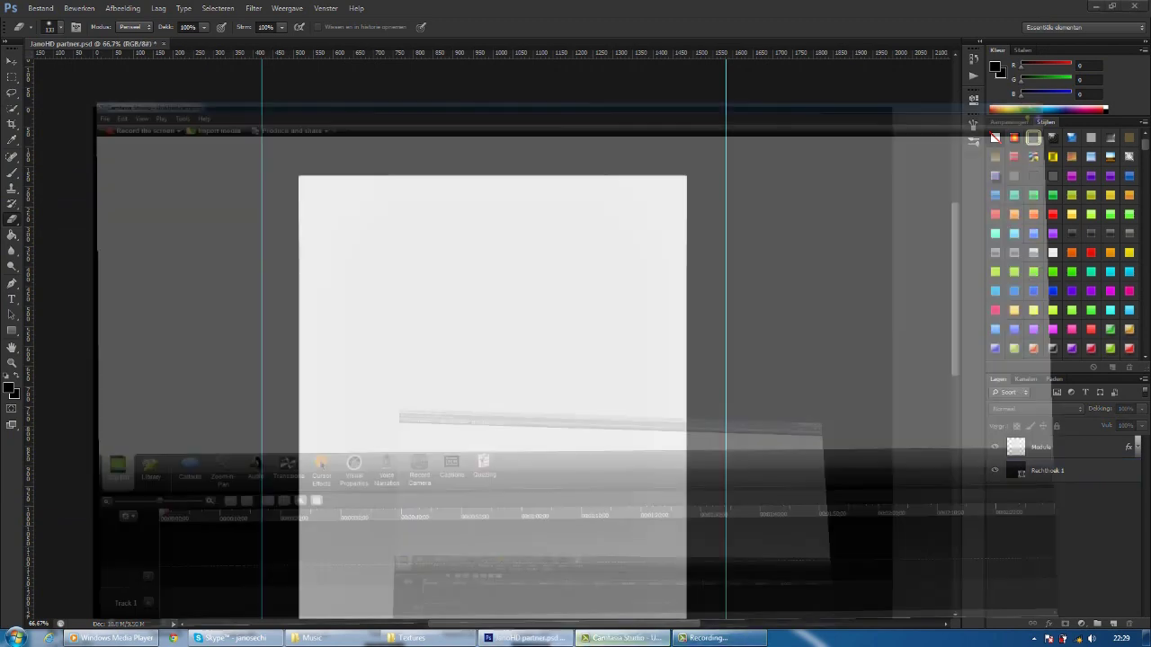
- Place the Texture (2) image, scale it down to roughly the grey panel's width and position it across the document's upper edge
scroll(675, 506, up, 10)
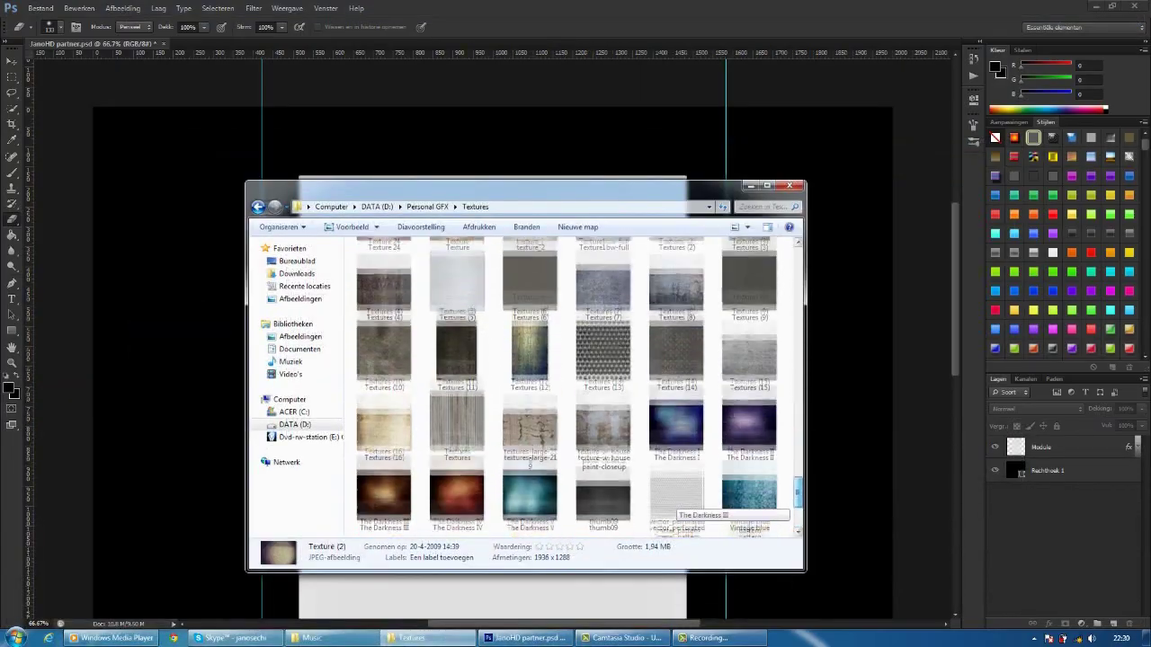
click(750, 185)
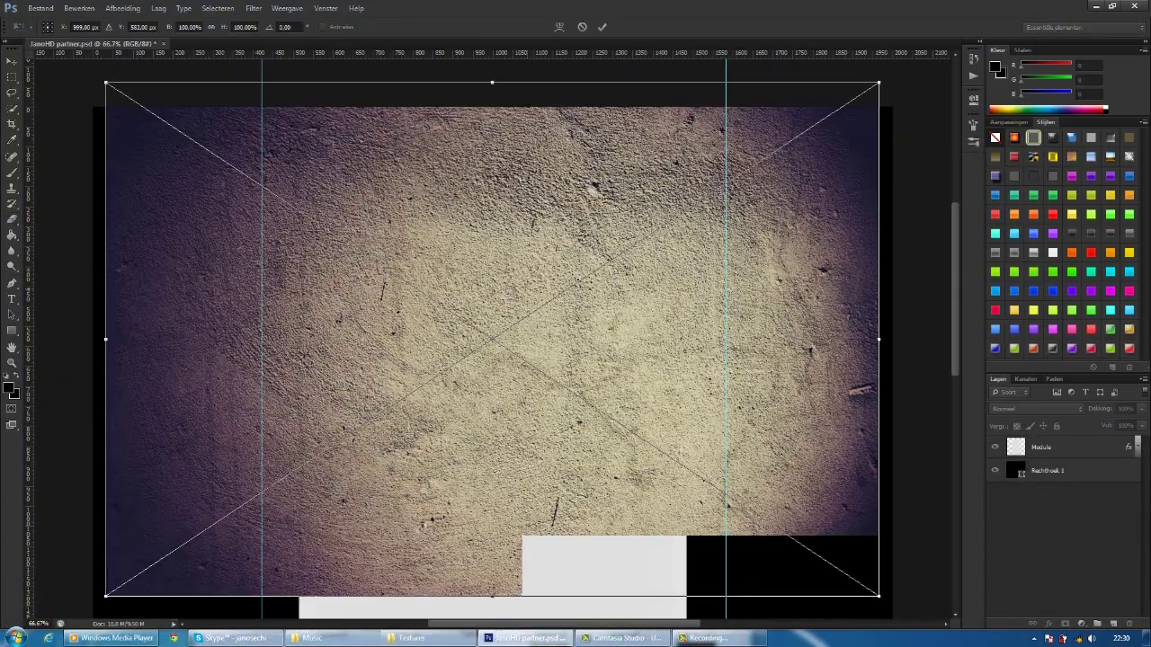
drag(110, 80, 501, 404)
drag(796, 489, 593, 140)
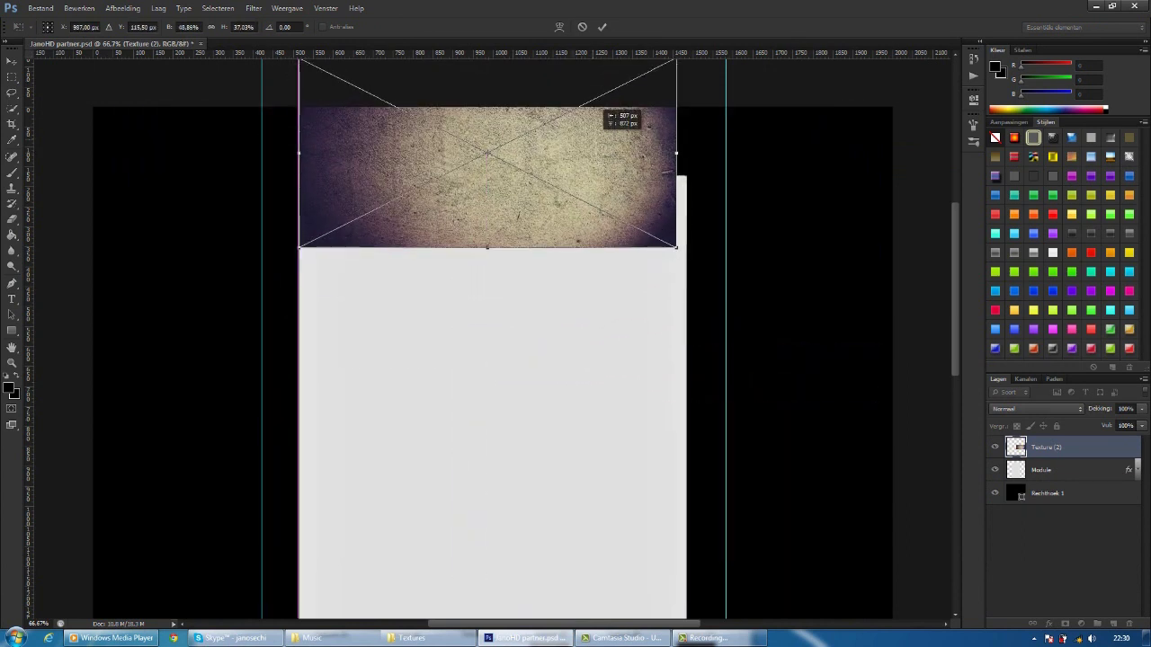
key(Return)
- Move the Texture (2) layer beneath the Module layer in the stacking order
drag(1043, 469, 1043, 443)
right_click(1043, 447)
key(Escape)
click(1047, 469)
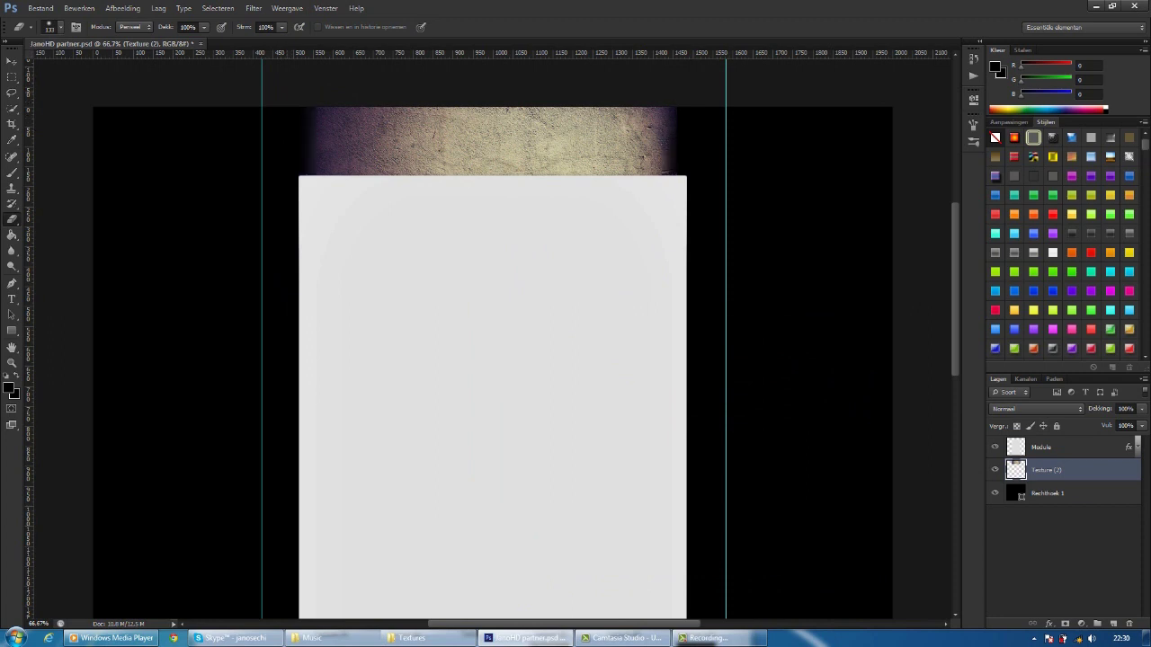
- Add a Curves adjustment layer above Texture (2) and reshape the curve for stronger contrast
click(1047, 469)
click(1008, 121)
click(1051, 147)
drag(880, 216, 877, 241)
drag(910, 194, 902, 189)
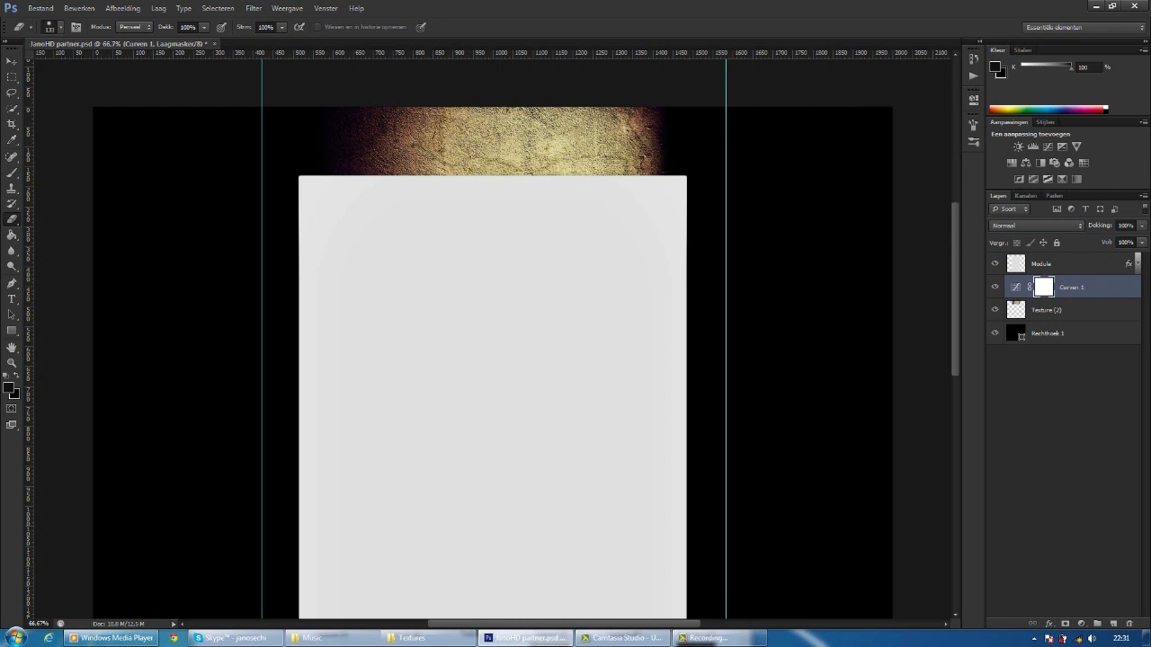
- Move the Curves layer's mask onto Texture (2) and group the Curves, Texture (2) and Rechthoek 1 layers
click(1074, 309)
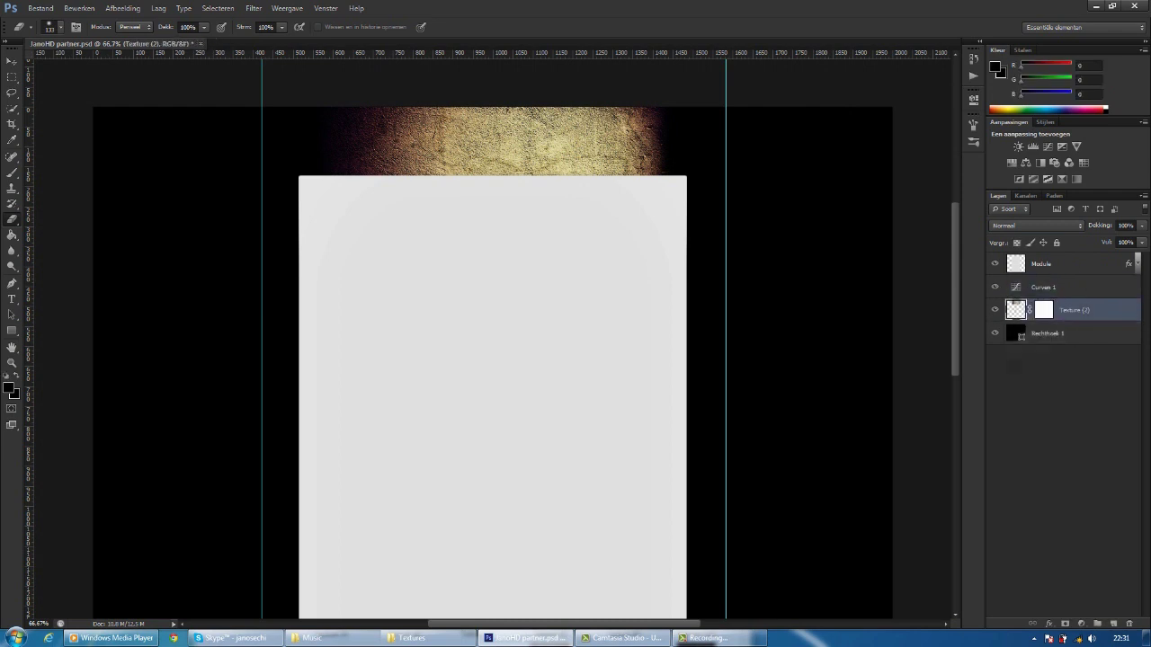
click(1043, 286)
click(1075, 309)
click(1048, 333)
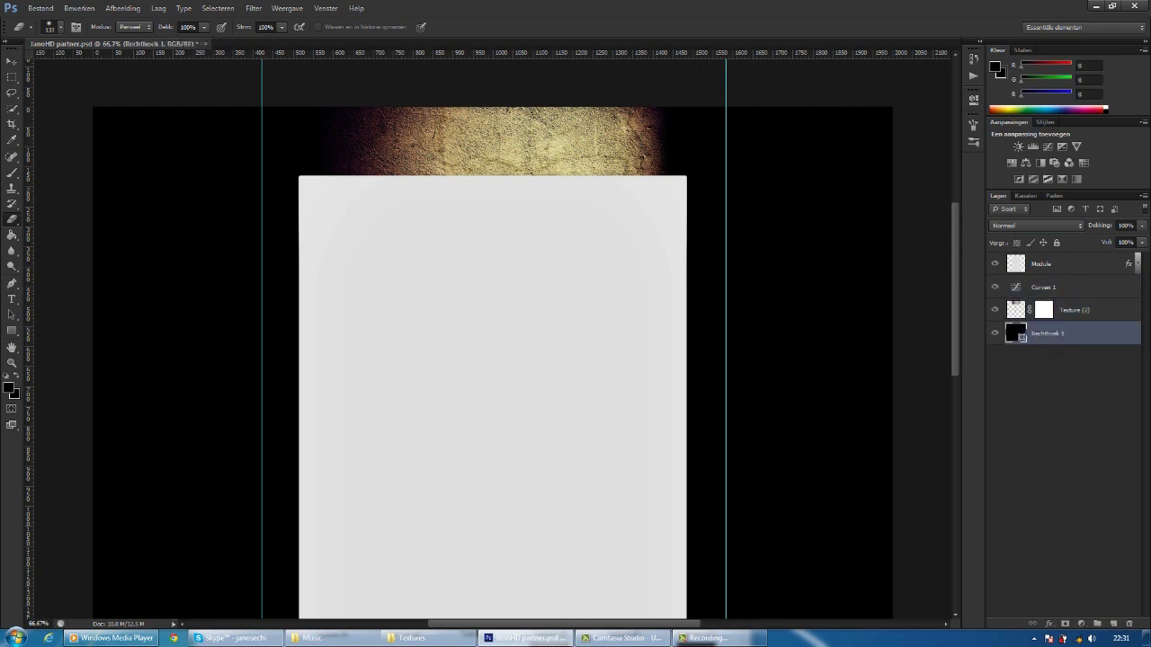
shift+click(1043, 286)
key(ctrl+g)
- Shift the Texture (2) layer inside the new group slightly to the left behind the panel
click(1008, 282)
click(1083, 323)
key(v)
drag(572, 126, 558, 124)
scroll(492, 360, up, 1)
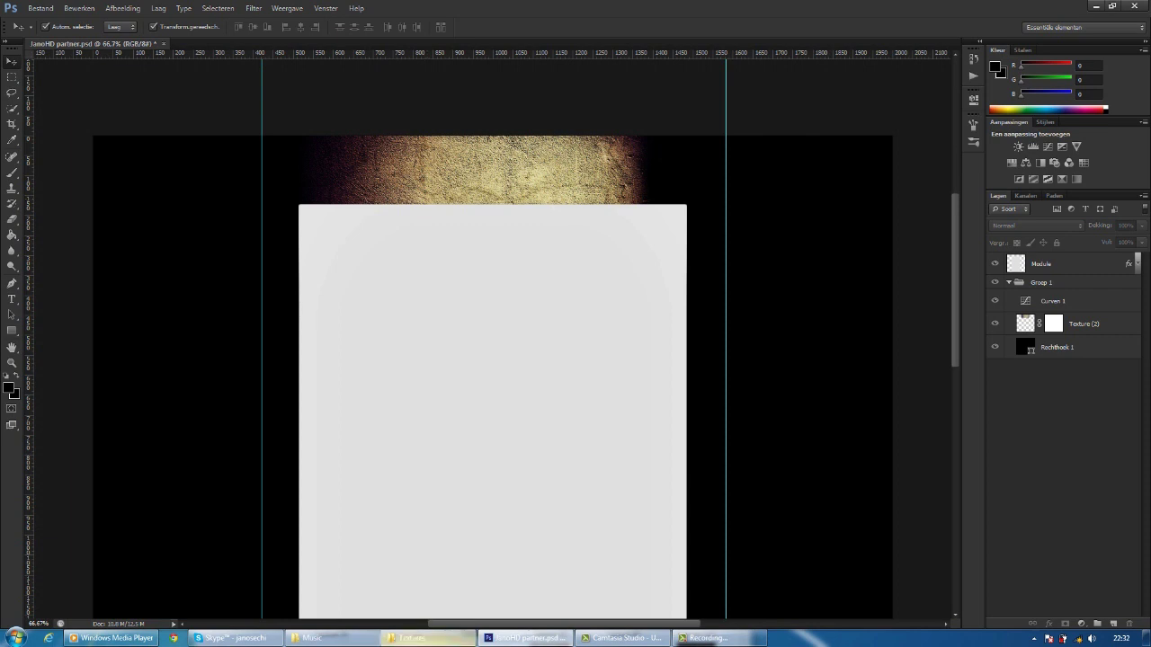
- Place image 8 from the Flare texture folder over the header and set its blend mode to Linear Dodge (Add)
click(427, 638)
click(396, 184)
double_click(380, 273)
scroll(740, 322, down, 1)
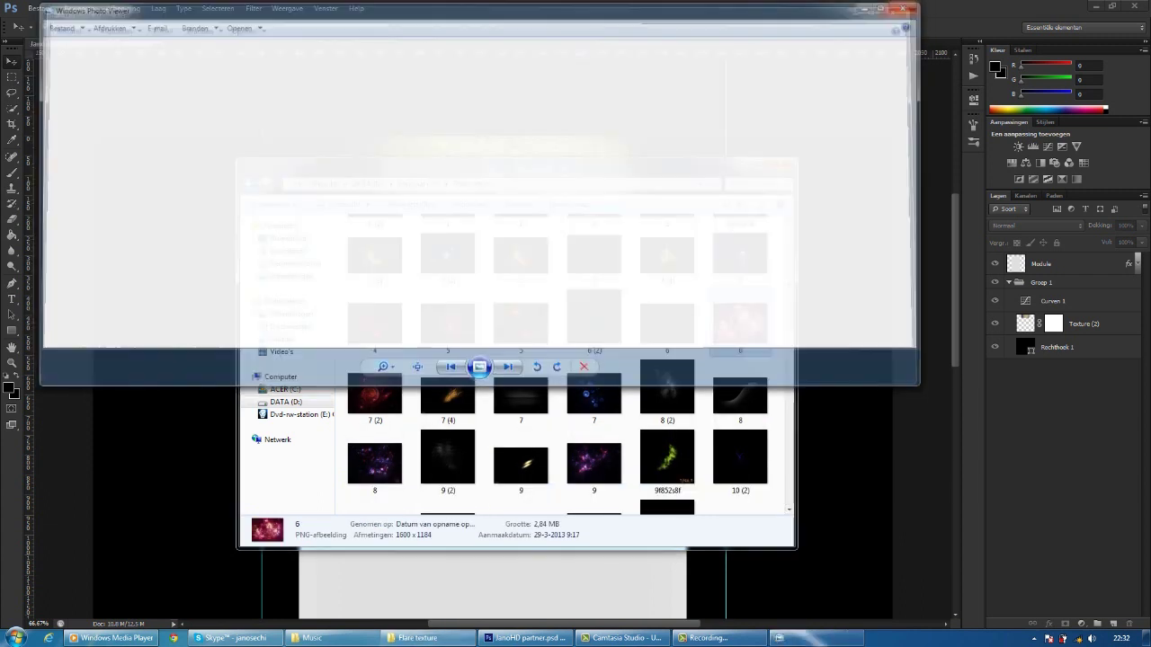
click(740, 323)
drag(375, 458, 493, 339)
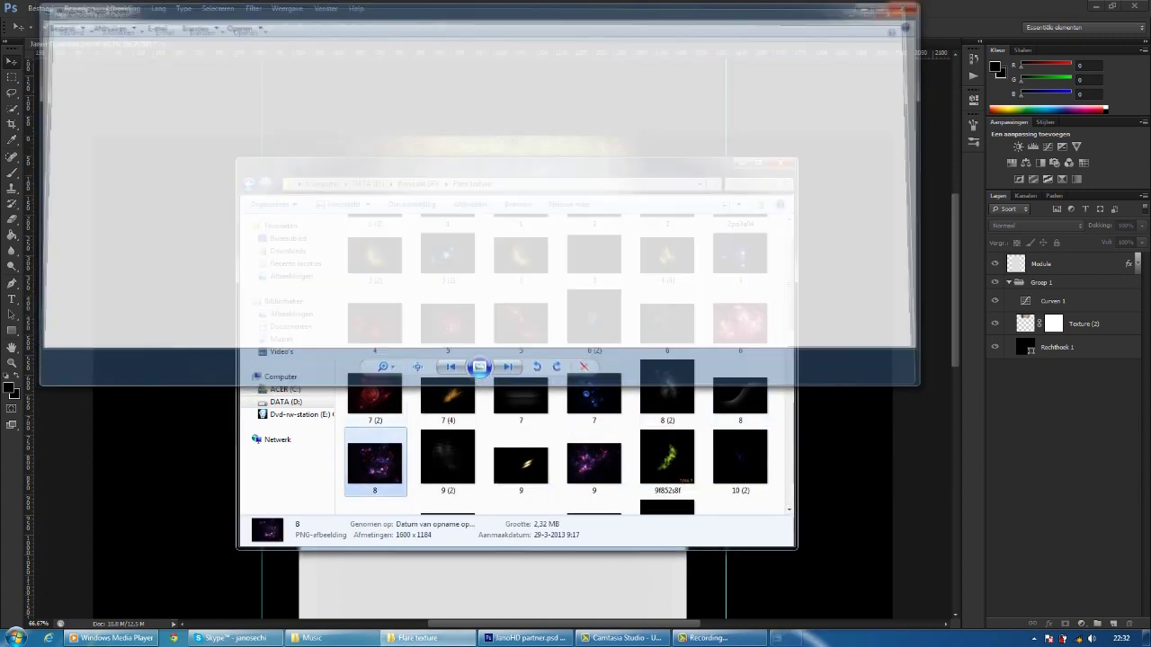
key(shift+alt+a)
mouse_move(755, 311)
mouse_down()
mouse_move(753, 178)
mouse_move(755, 294)
mouse_up()
key(Return)
key(b)
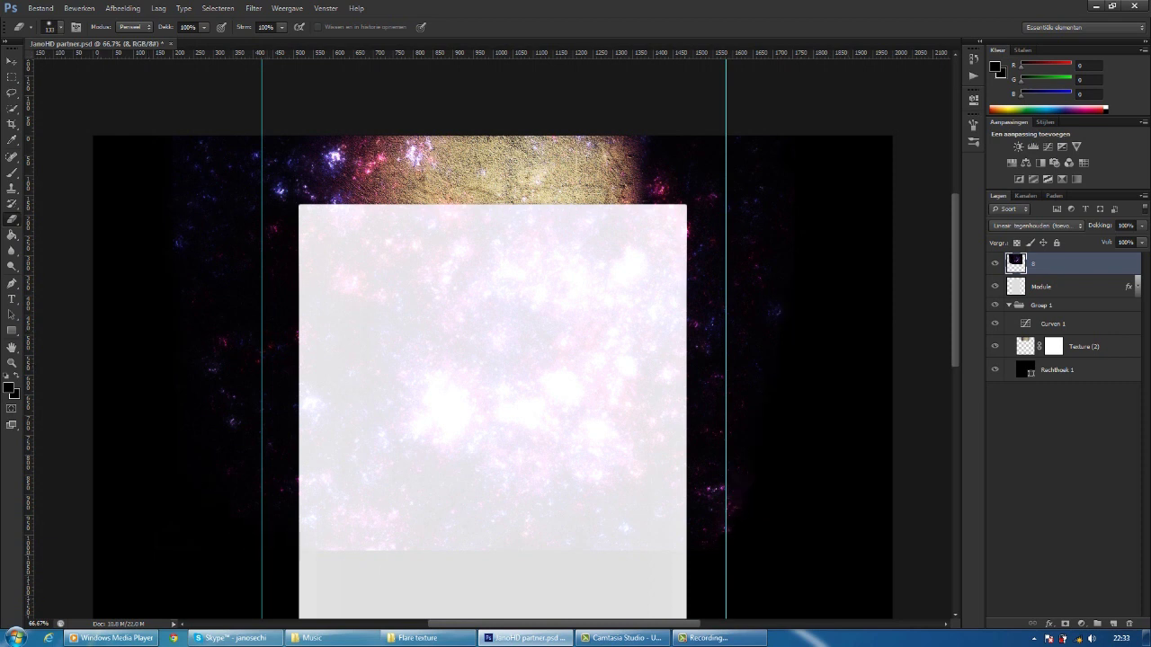
mouse_move(697, 273)
mouse_down()
mouse_move(460, 409)
mouse_move(306, 409)
mouse_up()
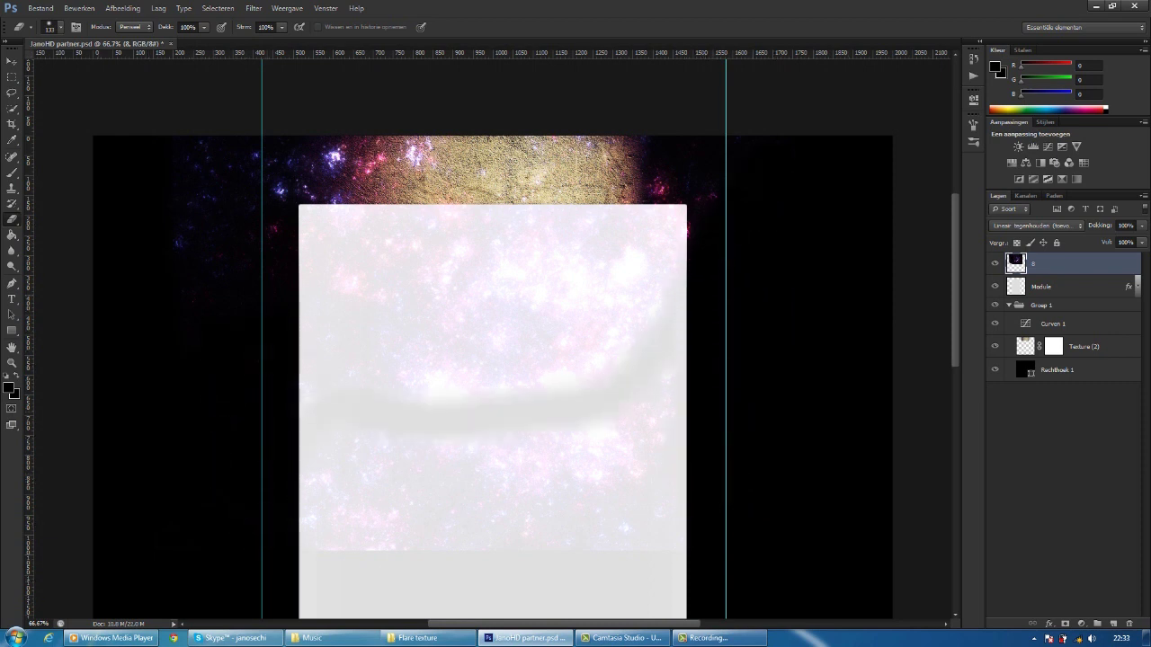
drag(661, 297, 666, 431)
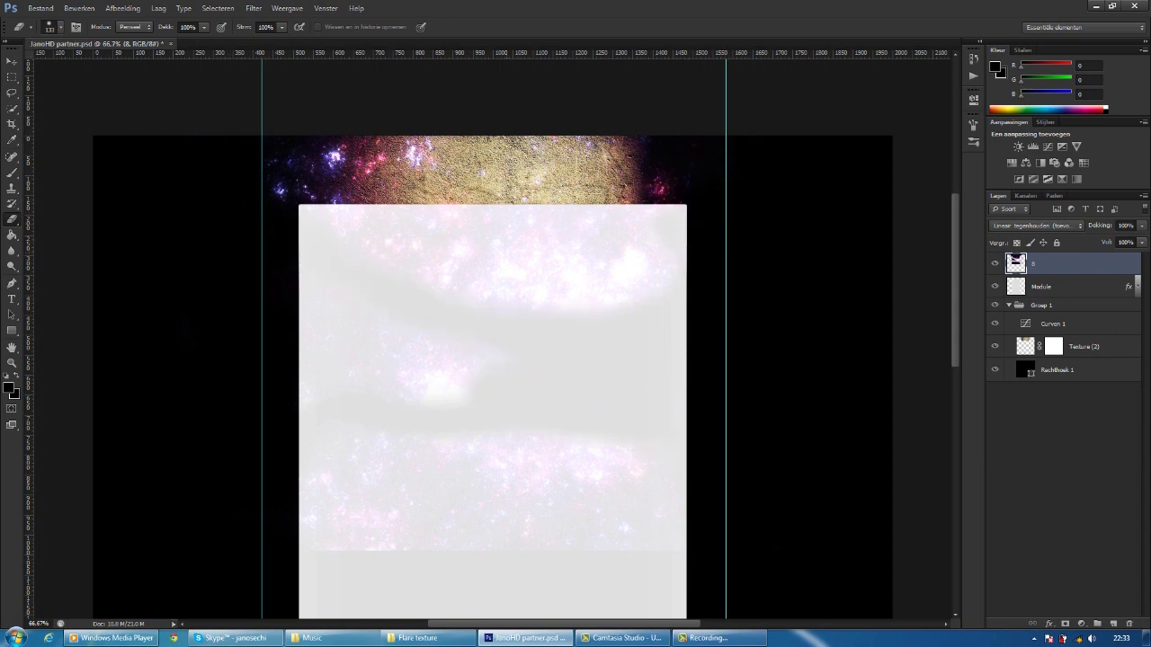
key(ctrl+alt+z)
key(ctrl+alt+z)
key(ctrl+alt+z)
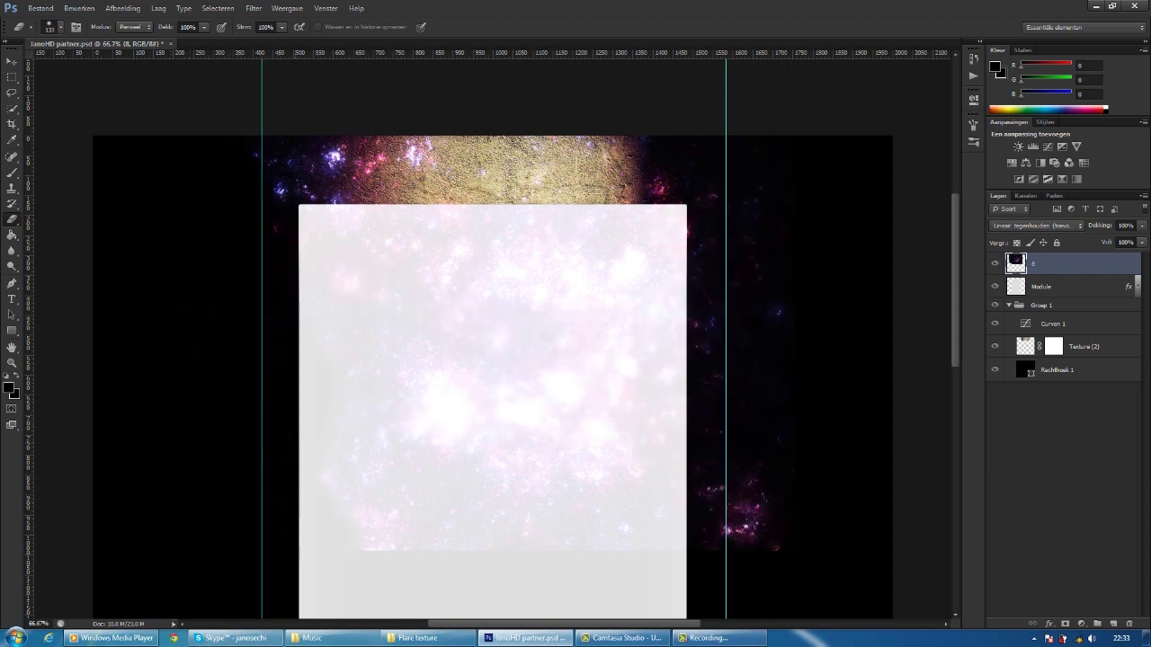
- Erase the surplus parts of flare layer 8 around and over the panel, and move it beneath the Module layer
mouse_move(706, 340)
mouse_down()
mouse_move(531, 248)
mouse_move(342, 286)
mouse_up()
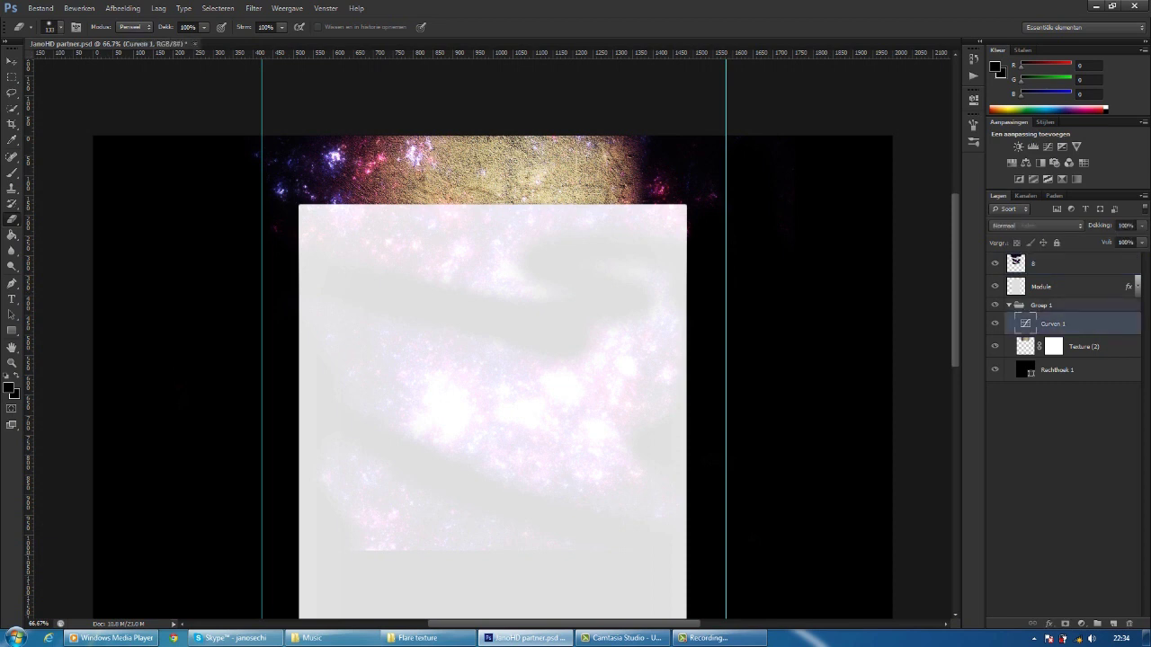
key(v)
- Look through the Flare texture folder for another image and return to the Personal GFX folder
click(427, 637)
drag(899, 241, 640, 196)
click(699, 387)
scroll(917, 308, down, 5)
scroll(917, 307, down, 5)
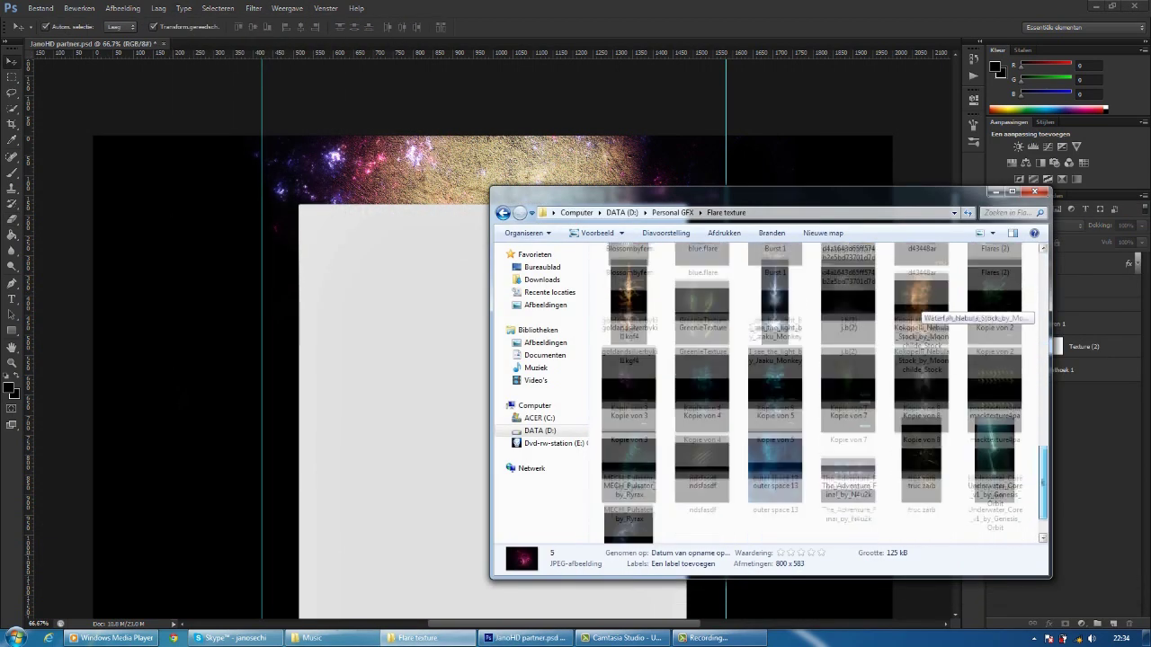
key(BackSpace)
- Play the track Droideka - Get Hyper from the Music folder and hide that folder window again
click(232, 637)
click(311, 638)
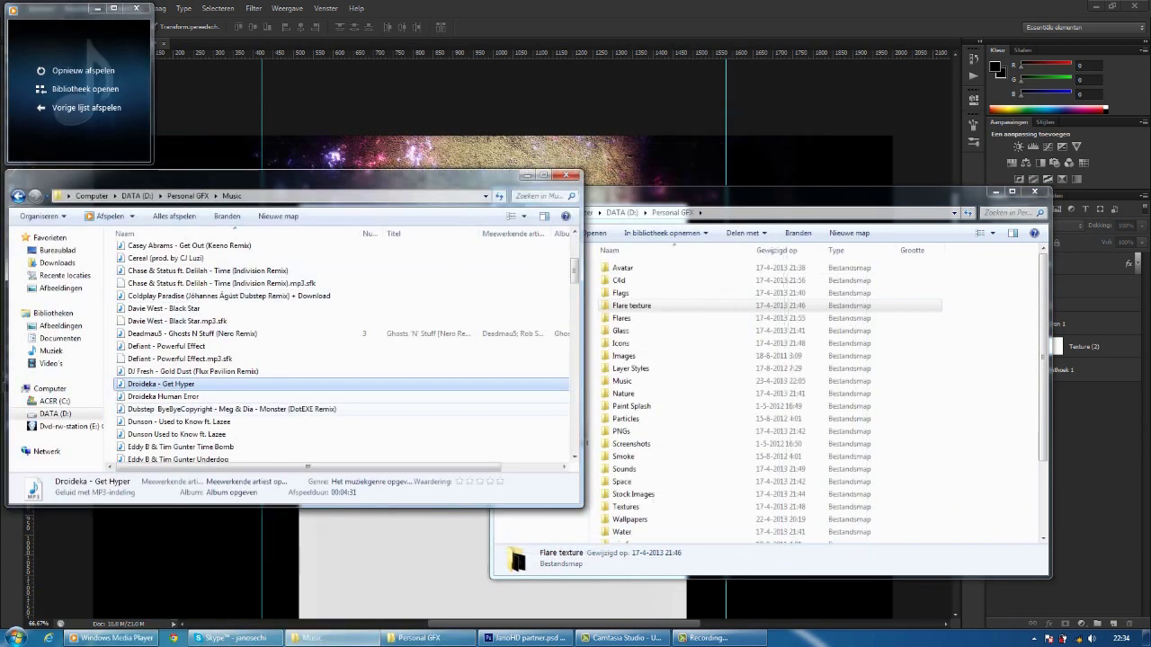
double_click(179, 381)
click(311, 637)
- Look through the Images and Paint Splash folders for suitable header artwork
drag(719, 192, 585, 190)
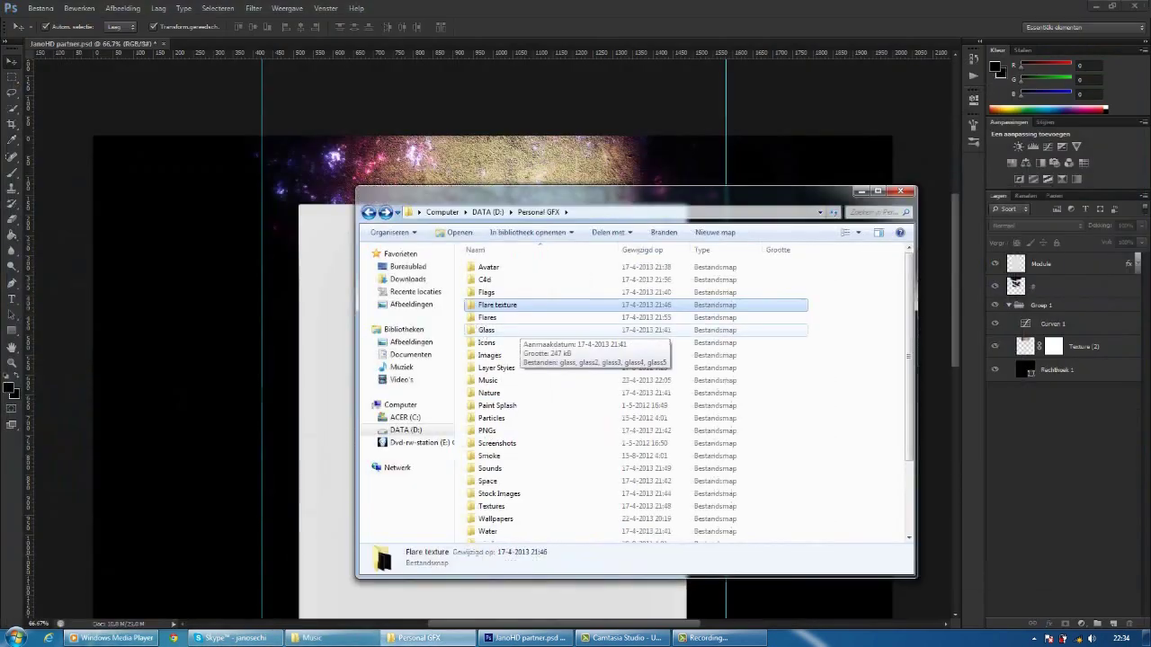
double_click(496, 368)
key(BackSpace)
key(p)
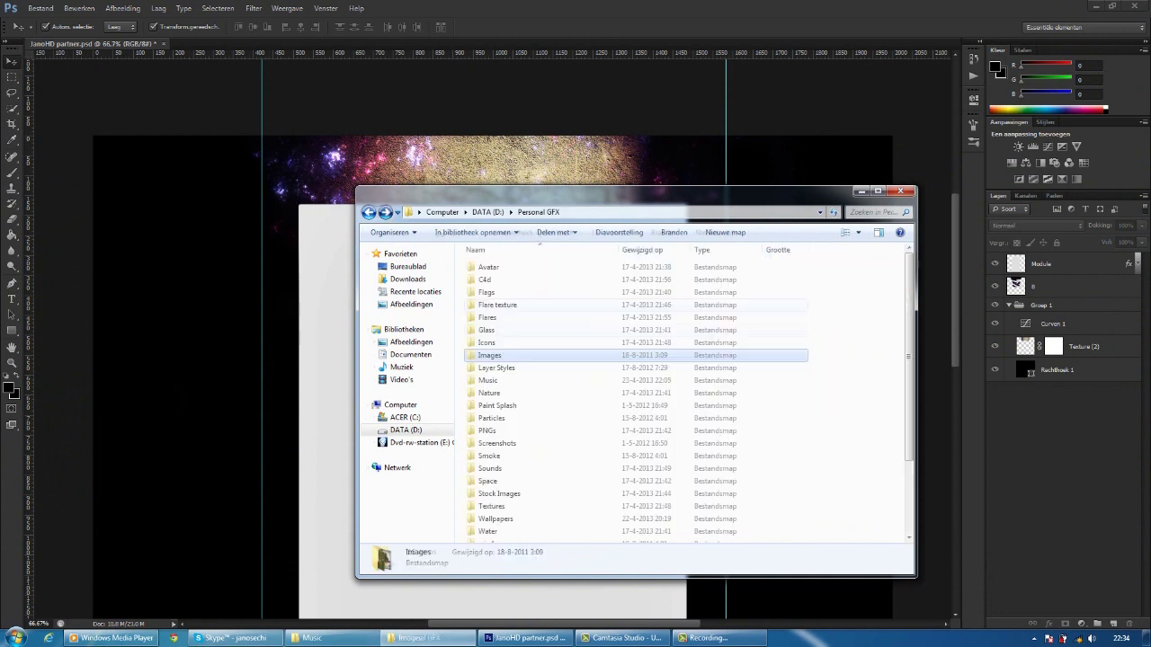
key(Return)
key(p)
key(Return)
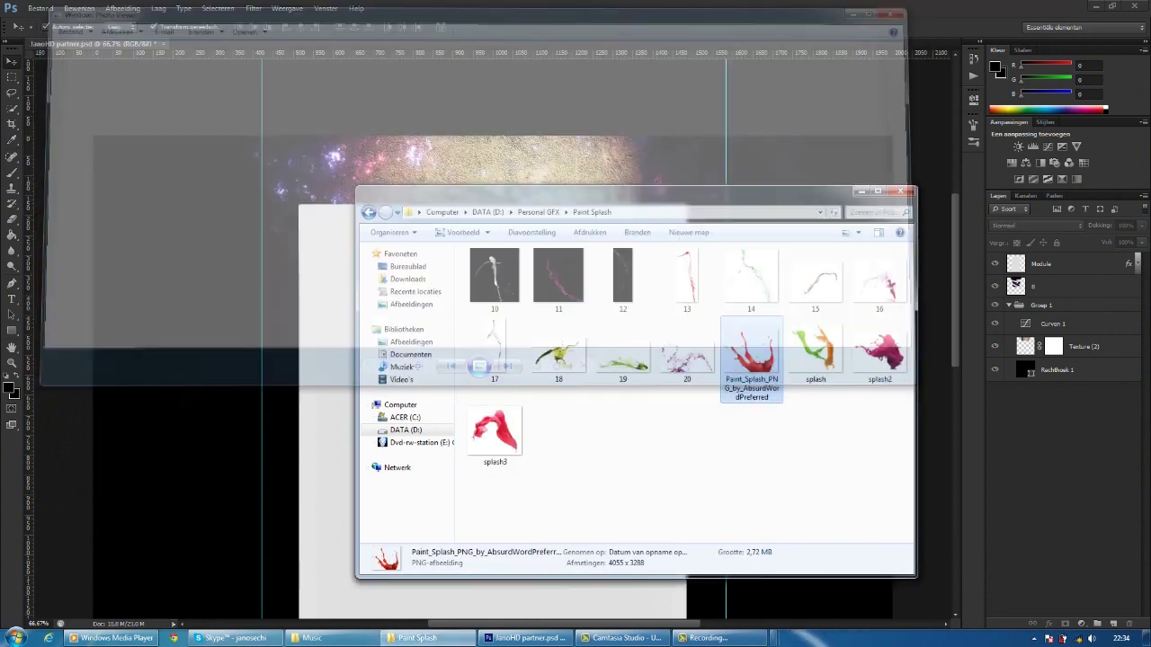
key(1)
key(1)
key(Return)
key(BackSpace)
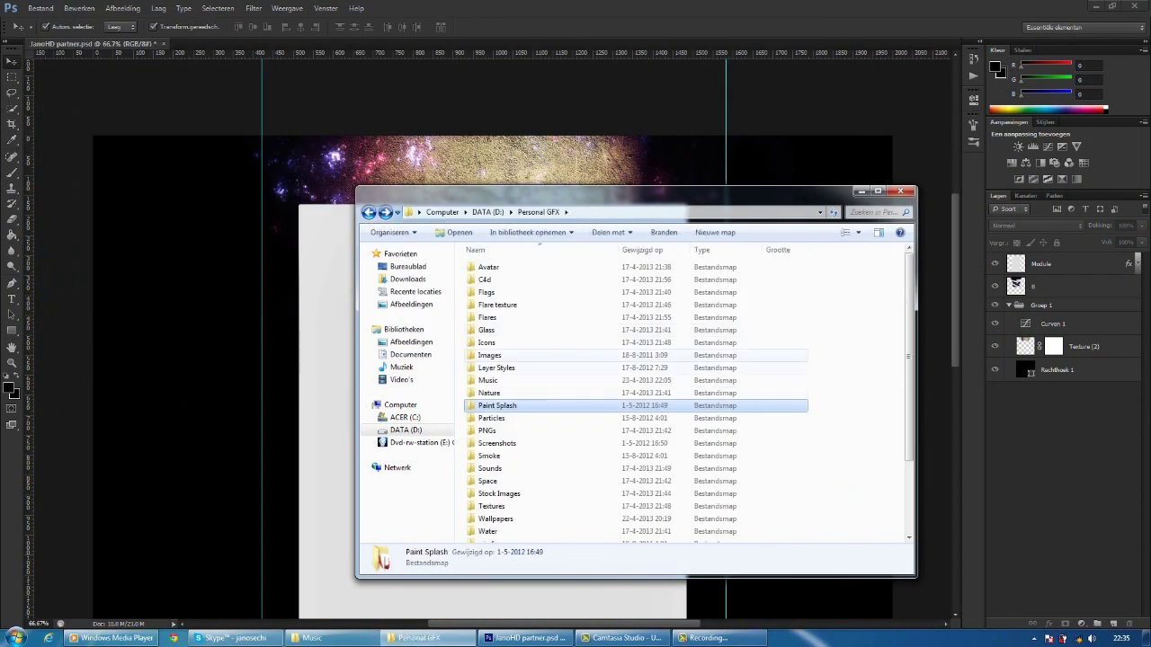
- Browse the pictures in the Nature folder's Vines subfolder one by one to find a suitable vine
key(n)
key(Return)
key(v)
key(Return)
key(f)
key(Return)
key(Right)
key(Right)
key(Right)
key(Right)
key(Right)
key(Right)
key(Right)
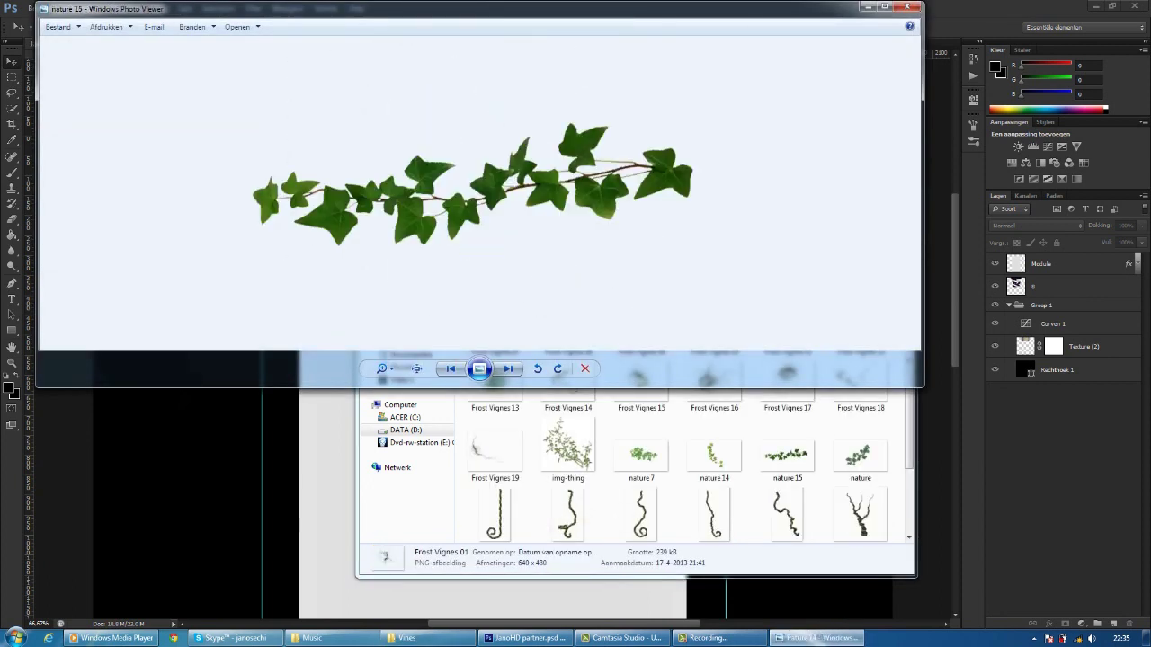
key(Right)
key(Right)
key(Right)
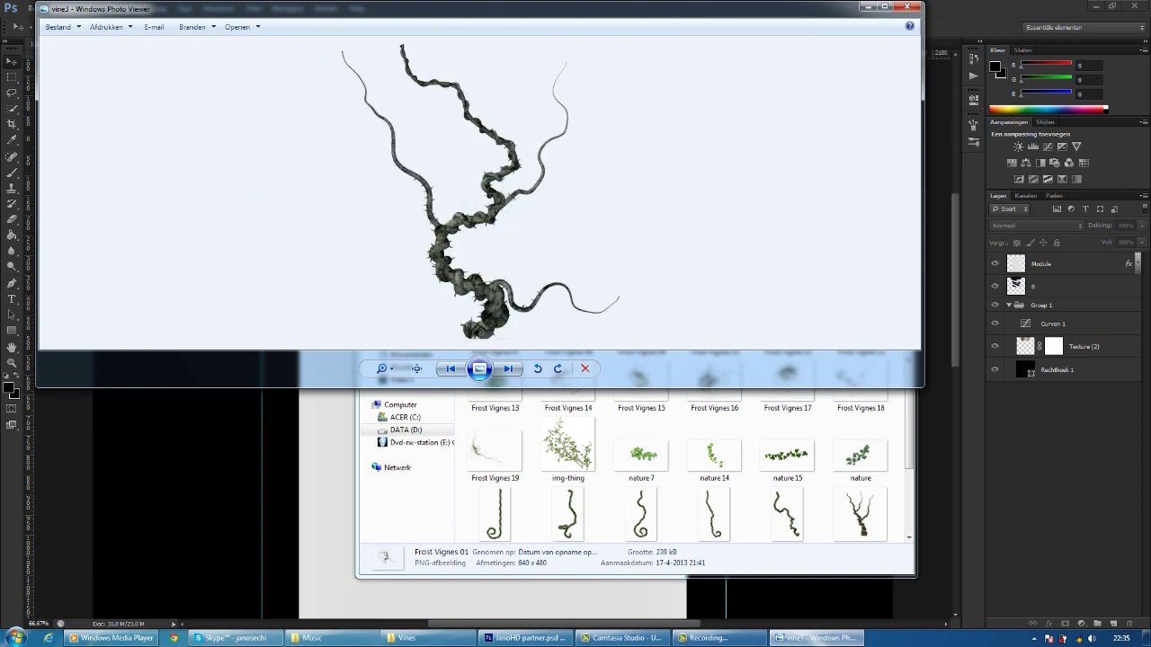
- Place the vine3 image at a reduced size over the grey panel's upper-right corner
key(Escape)
text(vine3)
key(Return)
key(Escape)
drag(611, 297, 672, 248)
key(Return)
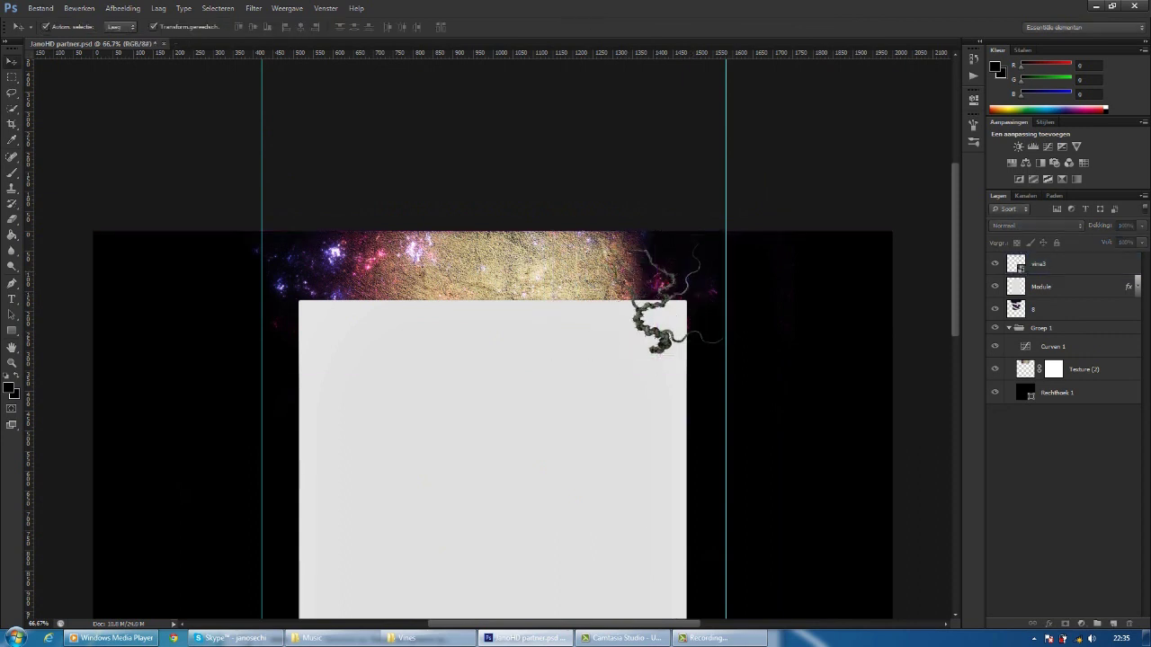
- Place the vine image over the grey panel's upper-left corner, scaled to about 45%
click(427, 638)
scroll(652, 531, down, 1)
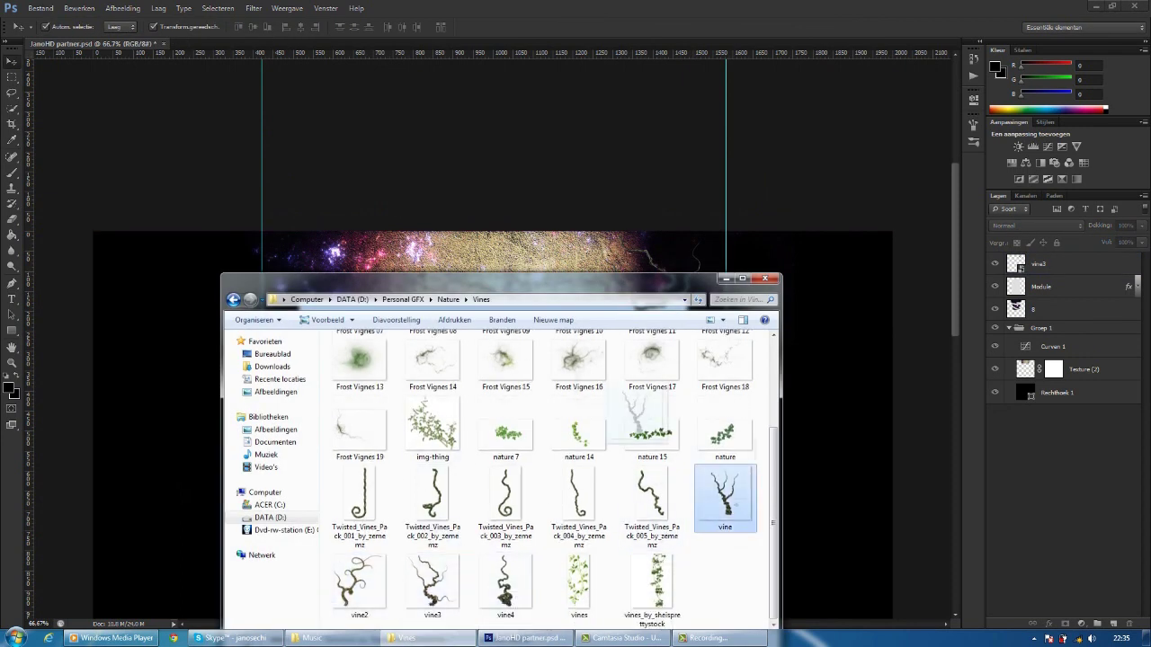
drag(724, 499, 494, 342)
drag(293, 136, 506, 362)
drag(597, 450, 324, 321)
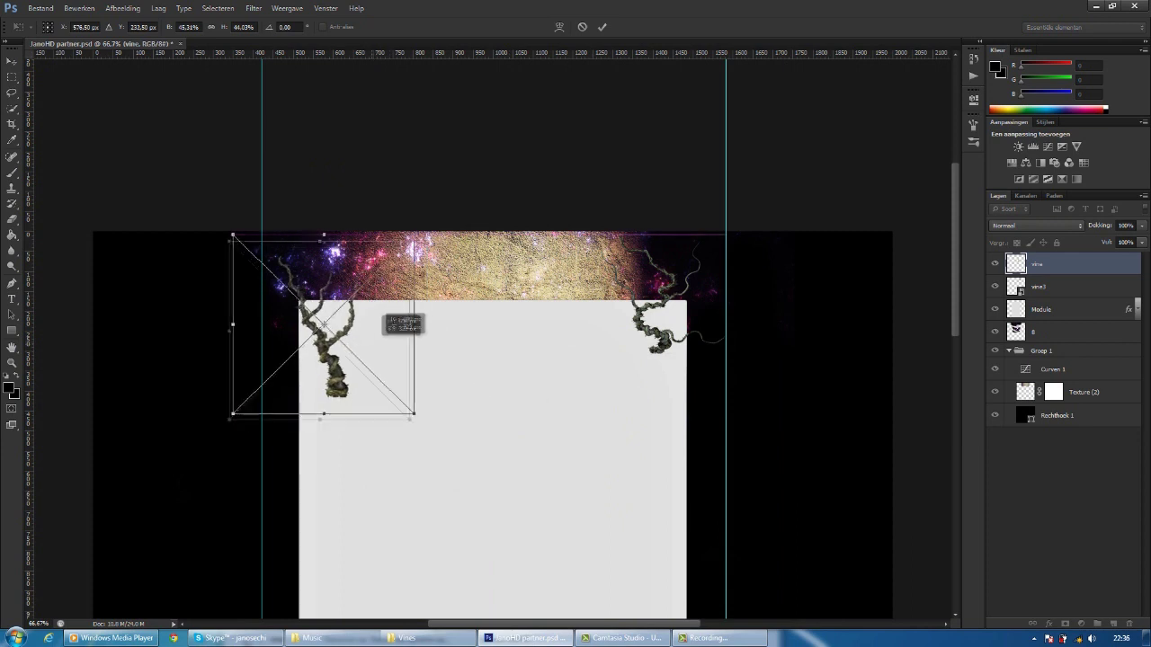
key(Return)
- Group the vine and vine3 layers together
click(656, 328)
shift+click(320, 359)
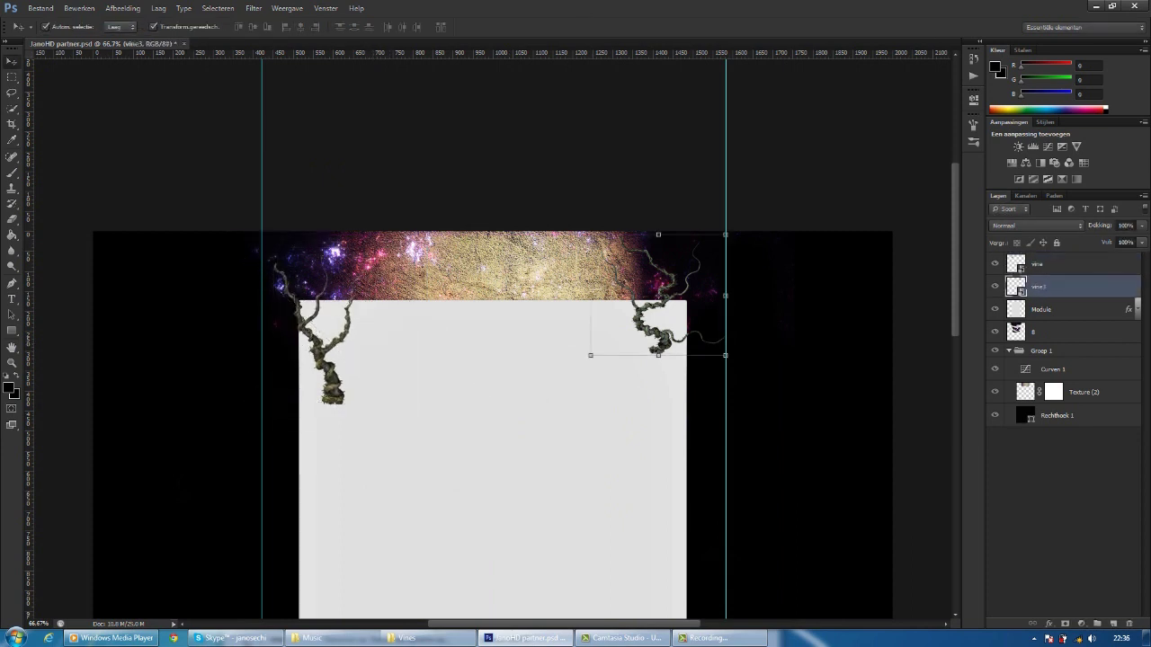
key(ctrl+g)
click(328, 360)
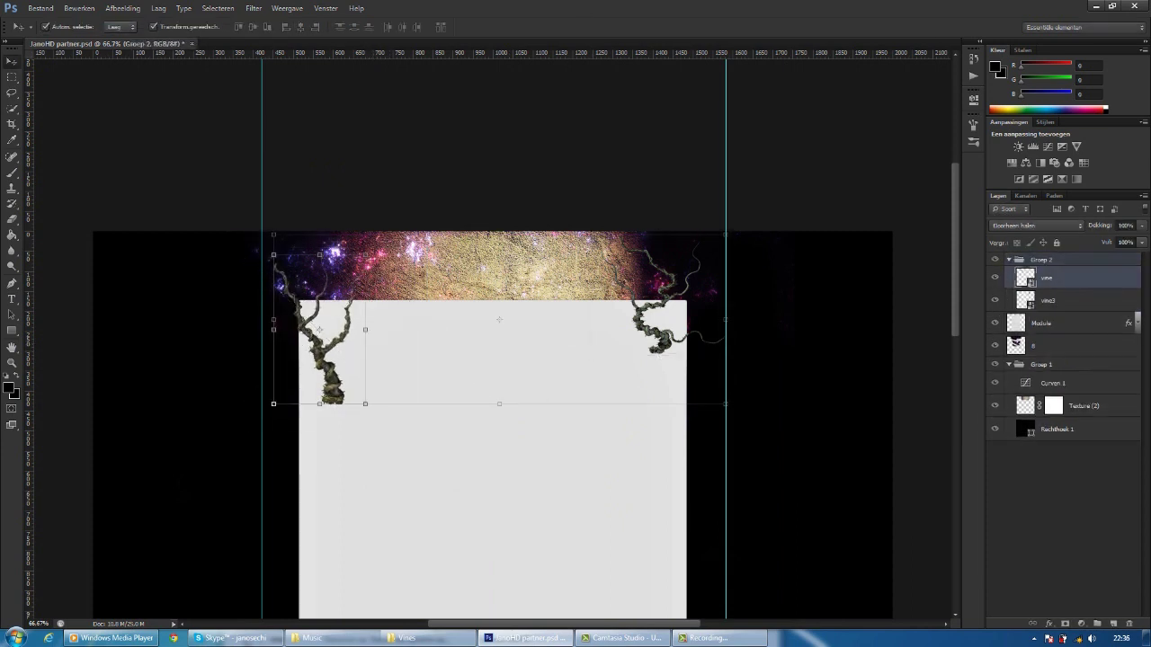
click(1033, 147)
drag(874, 215, 874, 225)
click(891, 128)
click(890, 128)
click(973, 101)
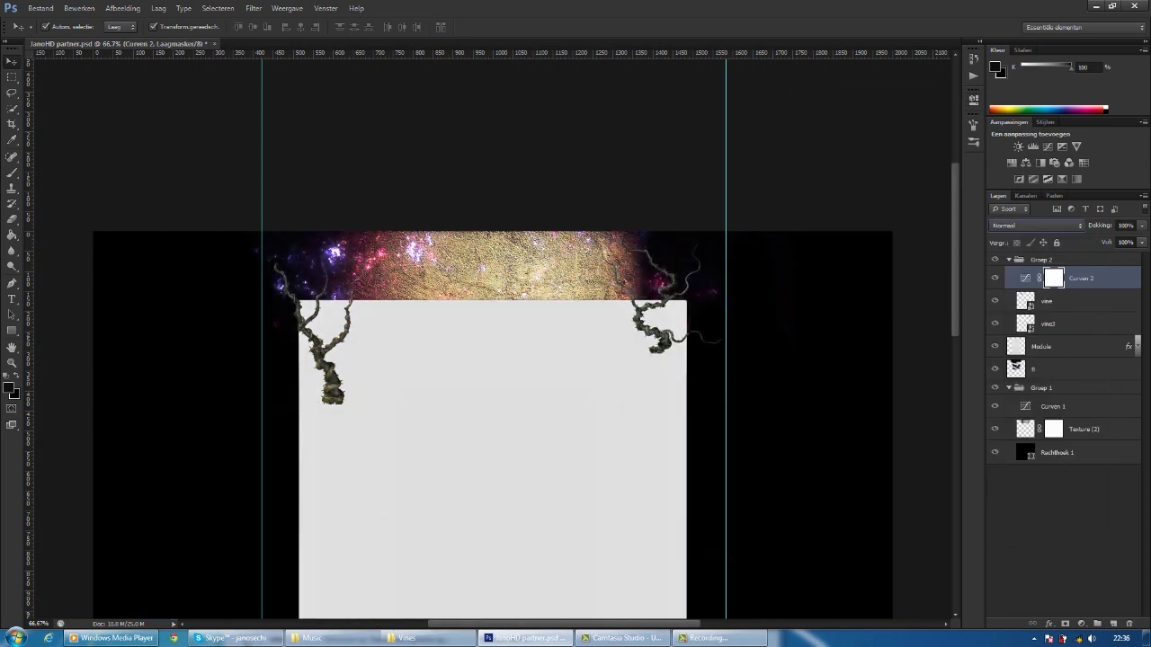
key(Delete)
- Set the vine layer's blend mode to Color Dodge and move the vine inward from the panel's left edge
click(1037, 225)
click(1034, 332)
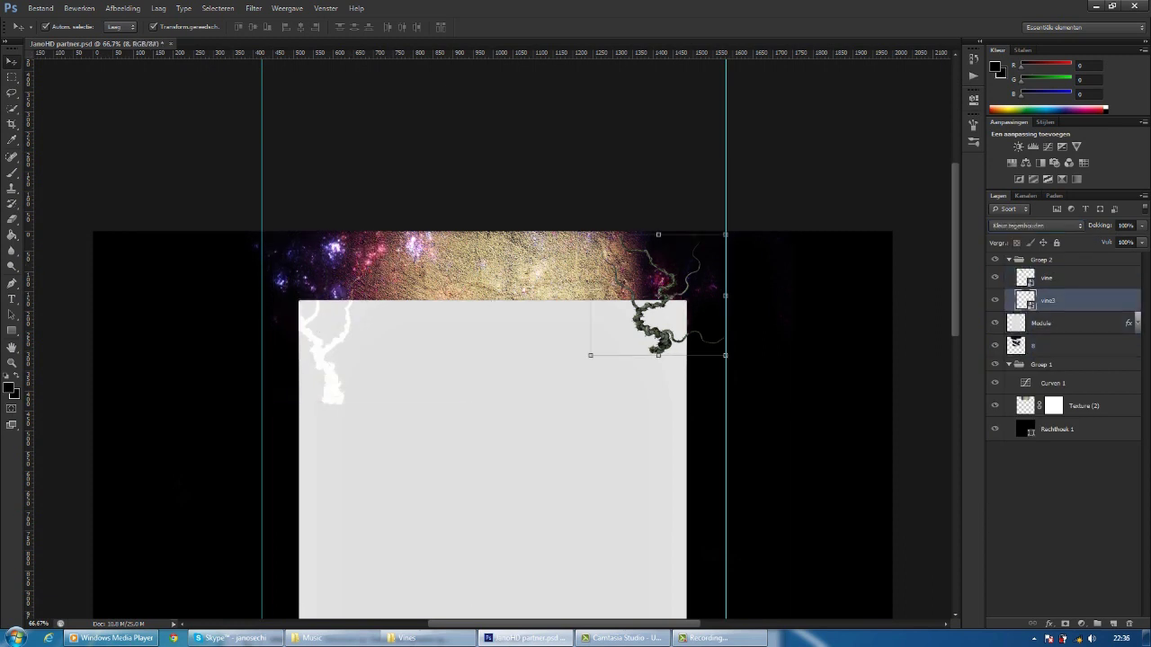
drag(320, 330, 360, 324)
- Set the vine3 layer's blend mode to Color Dodge and move it to the middle of the header
click(1047, 300)
click(1037, 225)
click(1020, 344)
drag(661, 328, 495, 315)
- Place a scaled-down vine2 image near the panel's upper-right corner with Color Dodge blending, and move the Module layer above the vine group
click(423, 638)
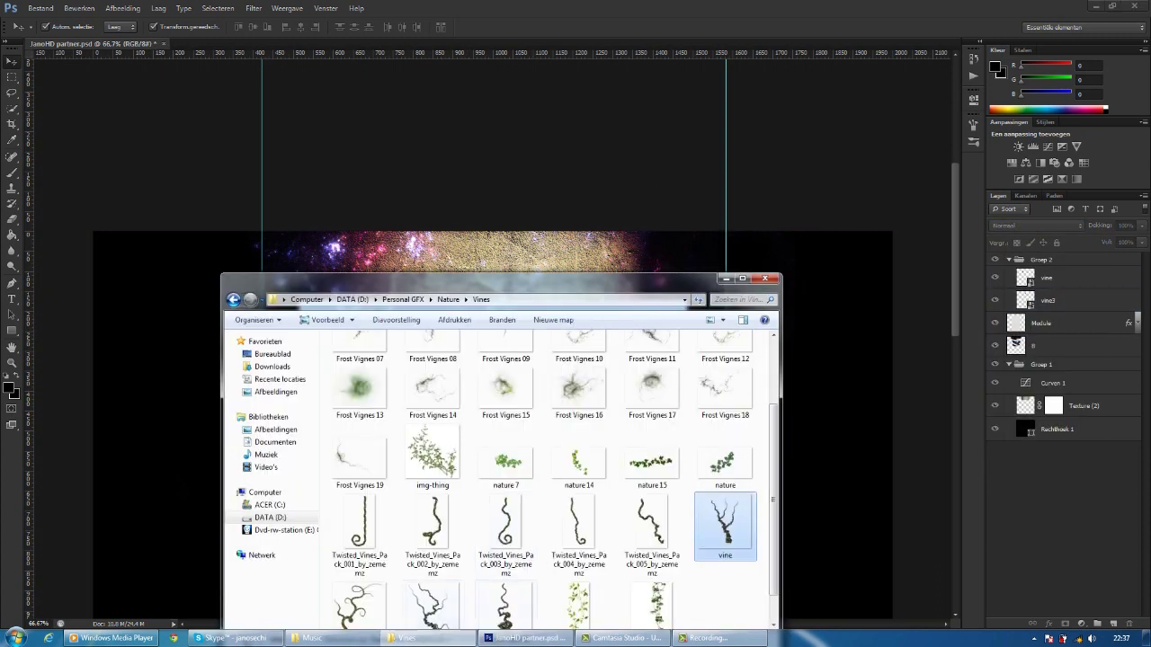
drag(727, 531, 504, 207)
drag(522, 414, 527, 404)
click(1037, 226)
click(1019, 344)
drag(607, 442, 614, 306)
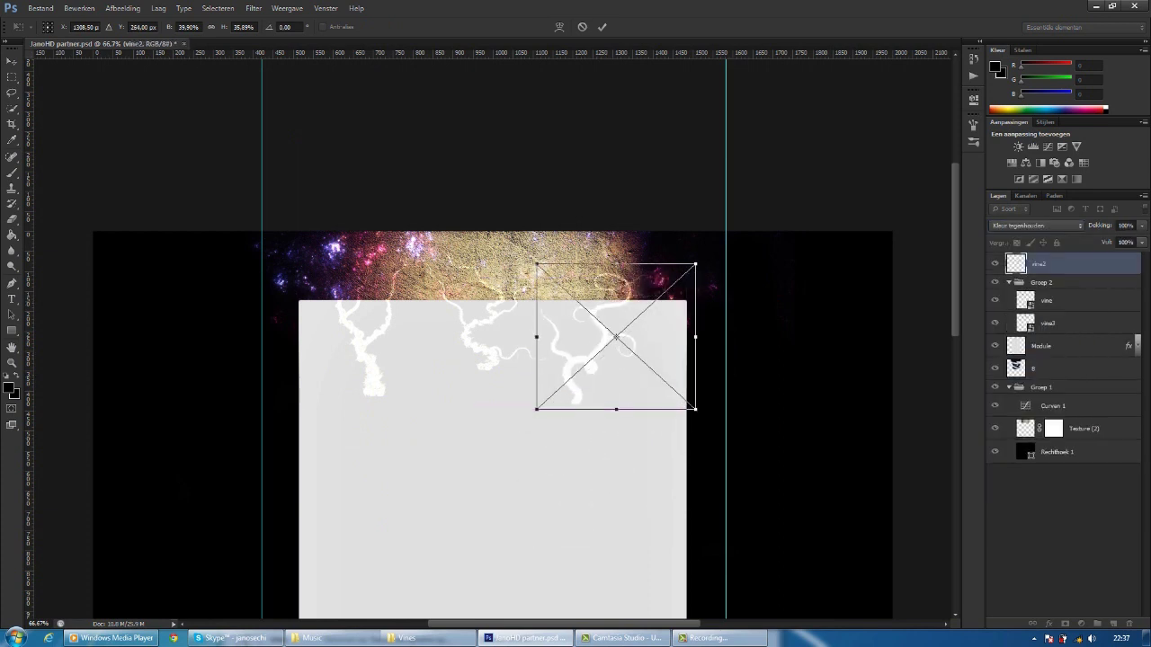
key(Return)
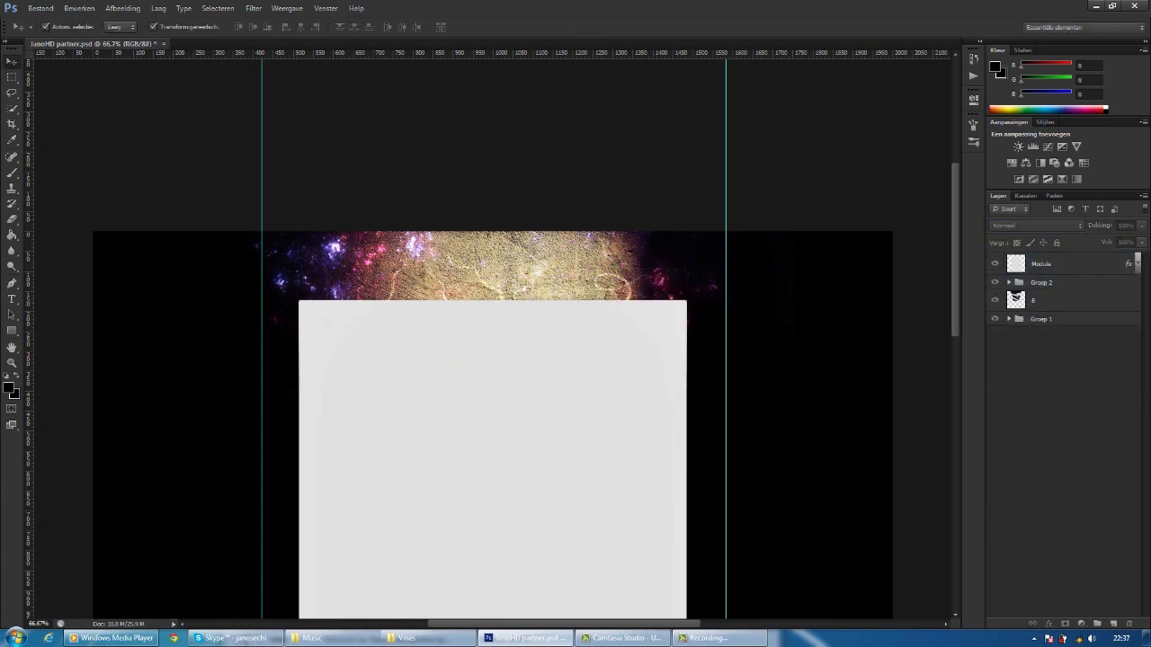
- Create a new blank document with the preset settings
key(ctrl+plus)
click(40, 8)
click(45, 21)
key(Return)
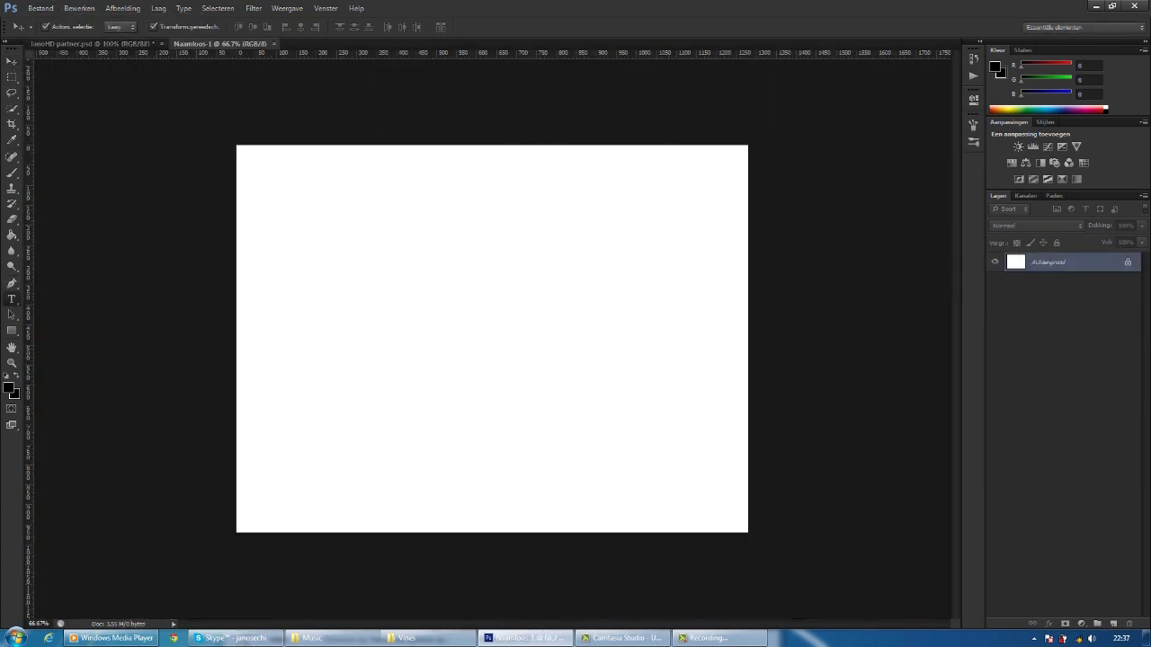
- Add the text ZEPHY to the blank document, set in the SF Automaton font at 100 pt
key(t)
click(313, 301)
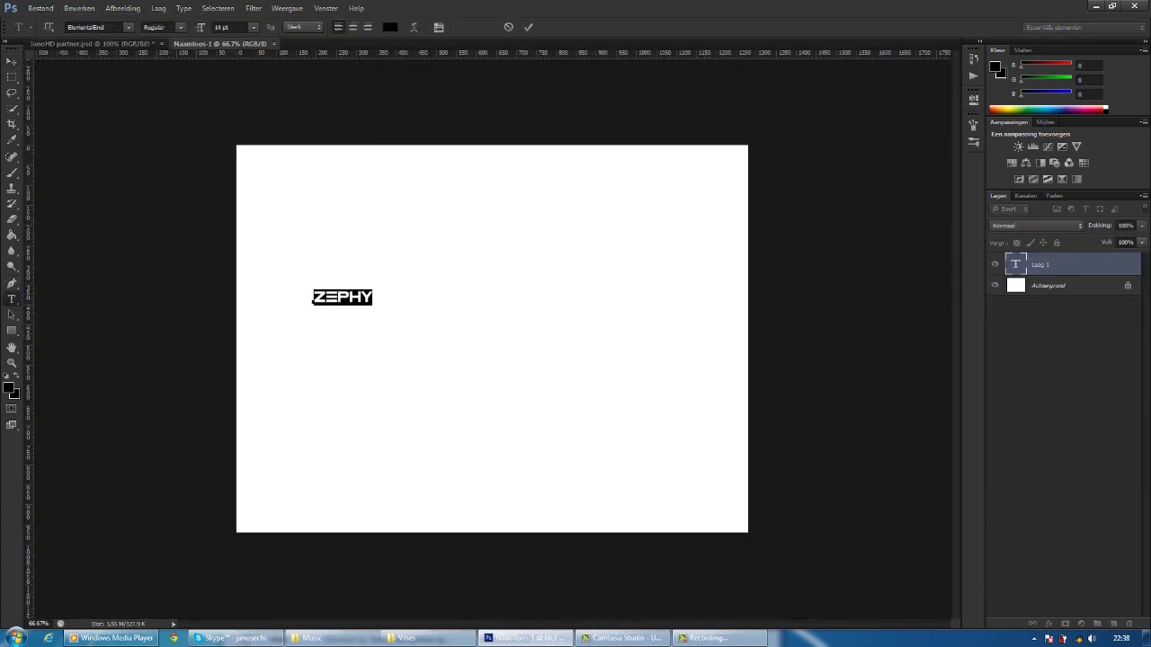
click(254, 27)
click(236, 232)
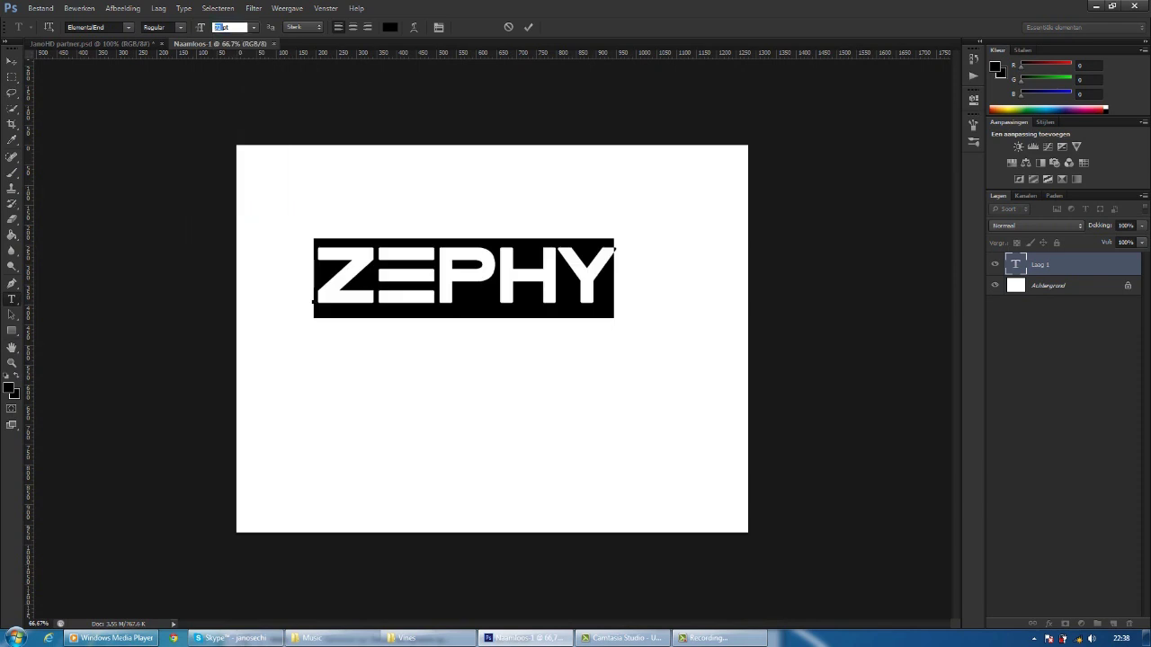
click(128, 27)
scroll(153, 225, up, 5)
click(126, 224)
text(100)
key(Return)
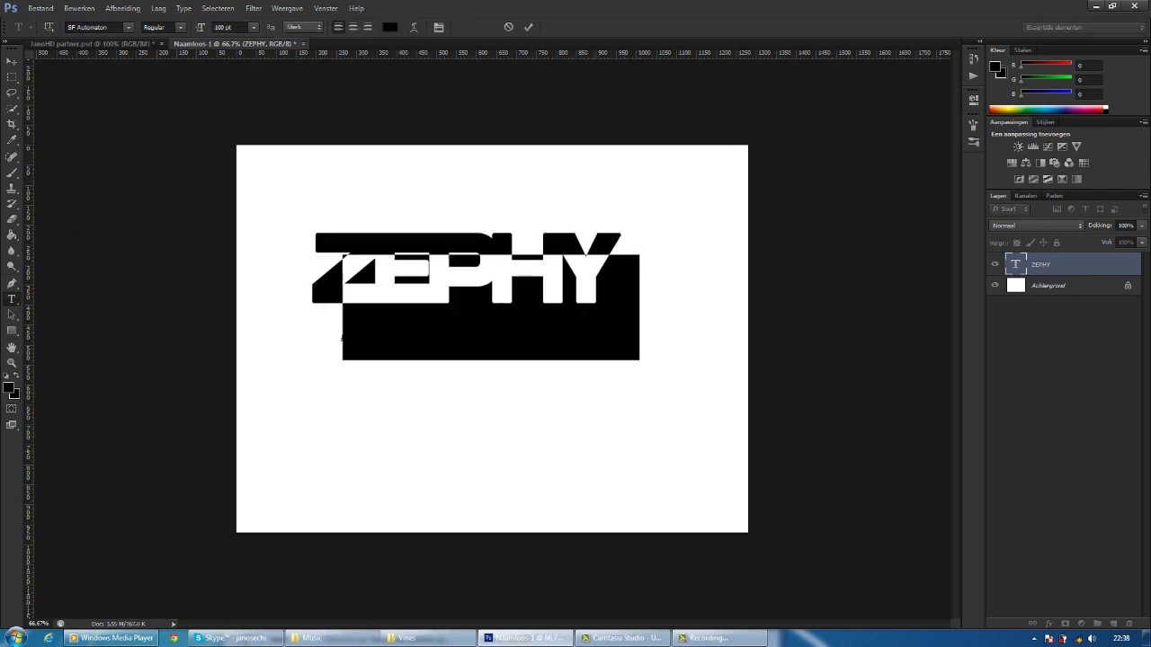
- Apply a preset layer style with a grey-to-black gradient, pale inner glow and soft shadow to the ZEPHY text
click(1045, 122)
click(1034, 215)
click(1052, 274)
click(1052, 293)
click(1071, 274)
click(1090, 274)
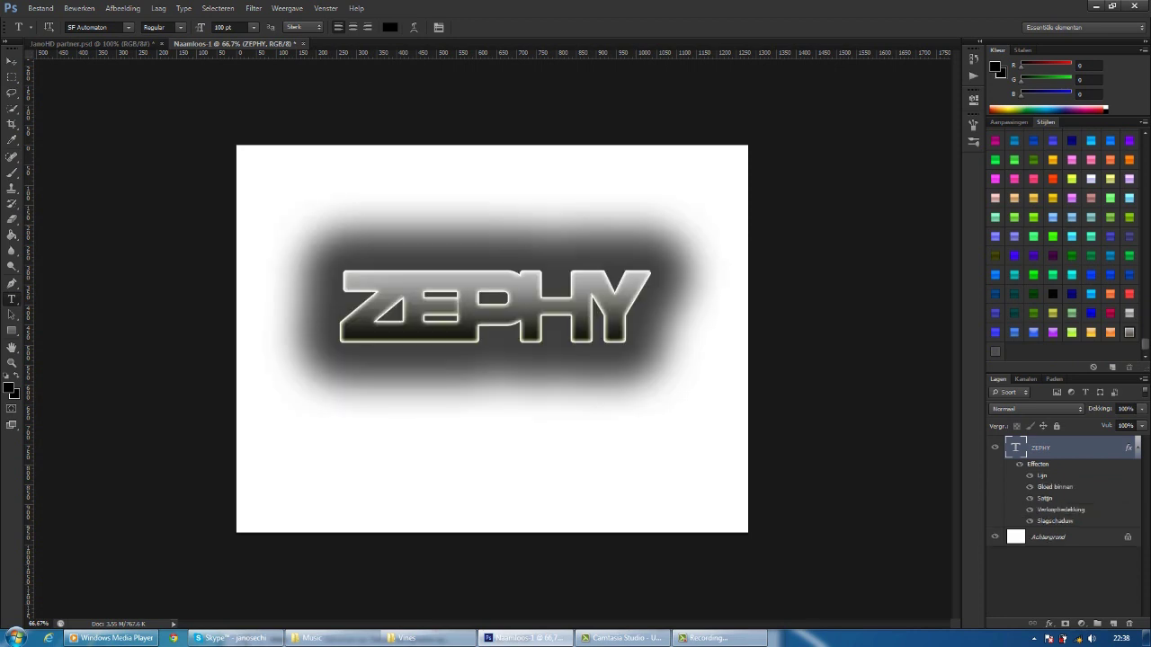
- Tighten the ZEPHY text's drop shadow by lowering its opacity and setting the spread to 58% and the size to 38 px
double_click(1070, 447)
click(678, 240)
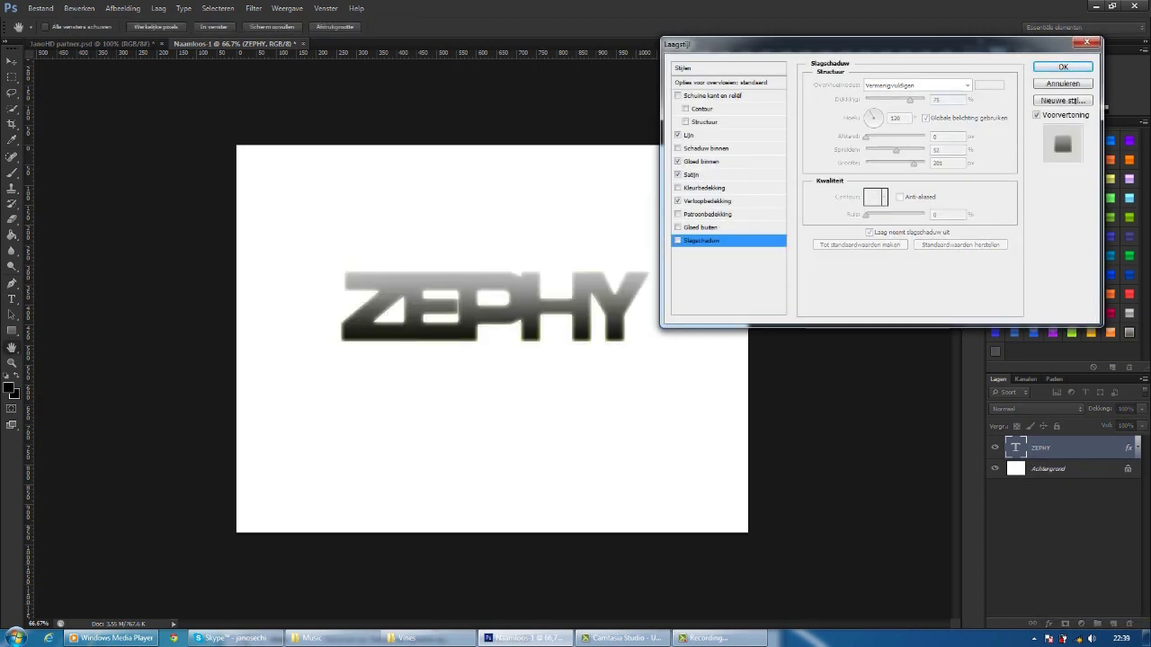
click(678, 240)
text(85)
key(Tab)
key(Tab)
key(Tab)
text(37)
key(Tab)
text(38)
key(shift+Tab)
text(58)
key(shift+Tab)
key(shift+Tab)
key(shift+Tab)
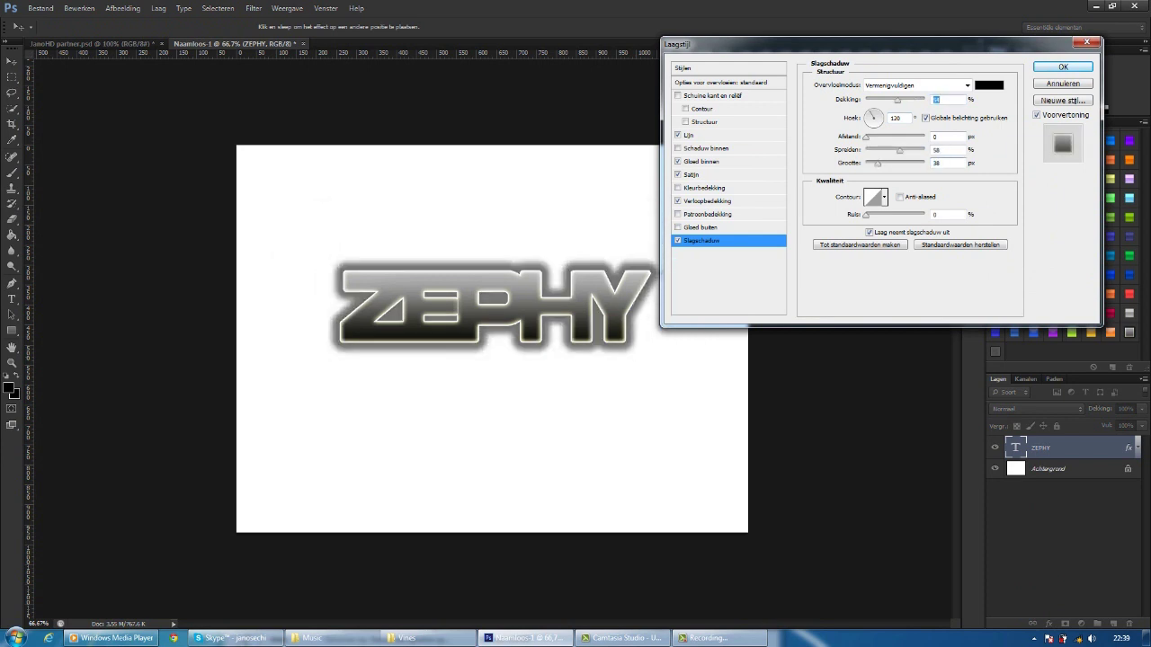
key(Return)
key(ctrl+plus)
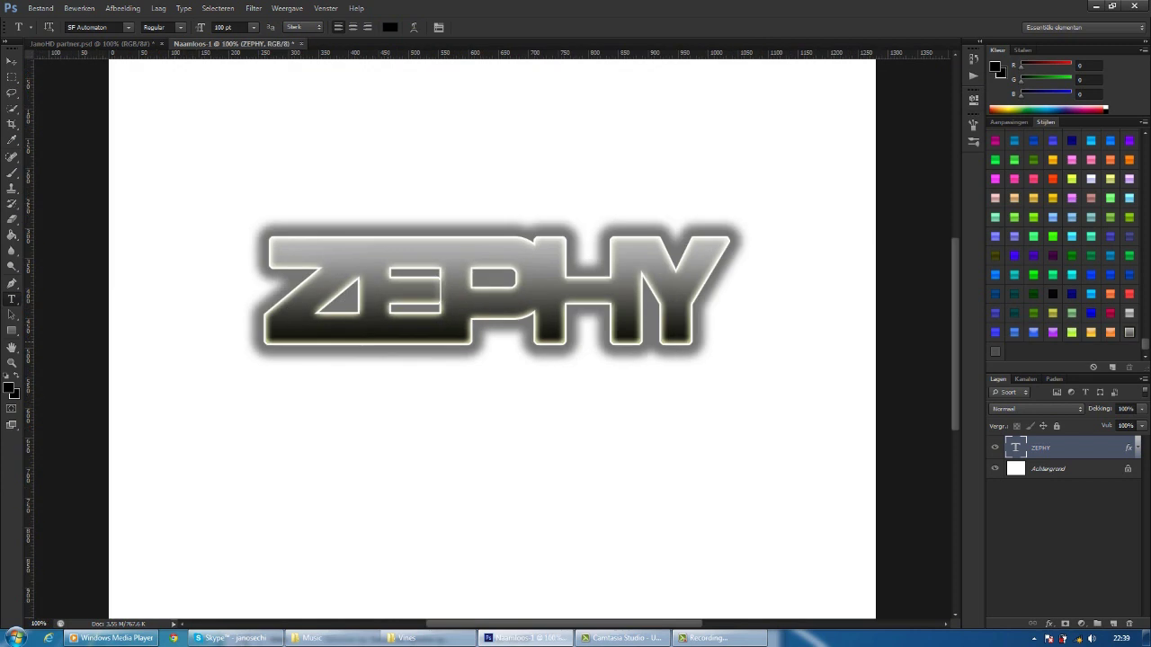
key(alt+Tab)
key(Down)
key(Down)
key(Return)
key(alt+Tab)
key(Up)
click(526, 639)
click(1090, 638)
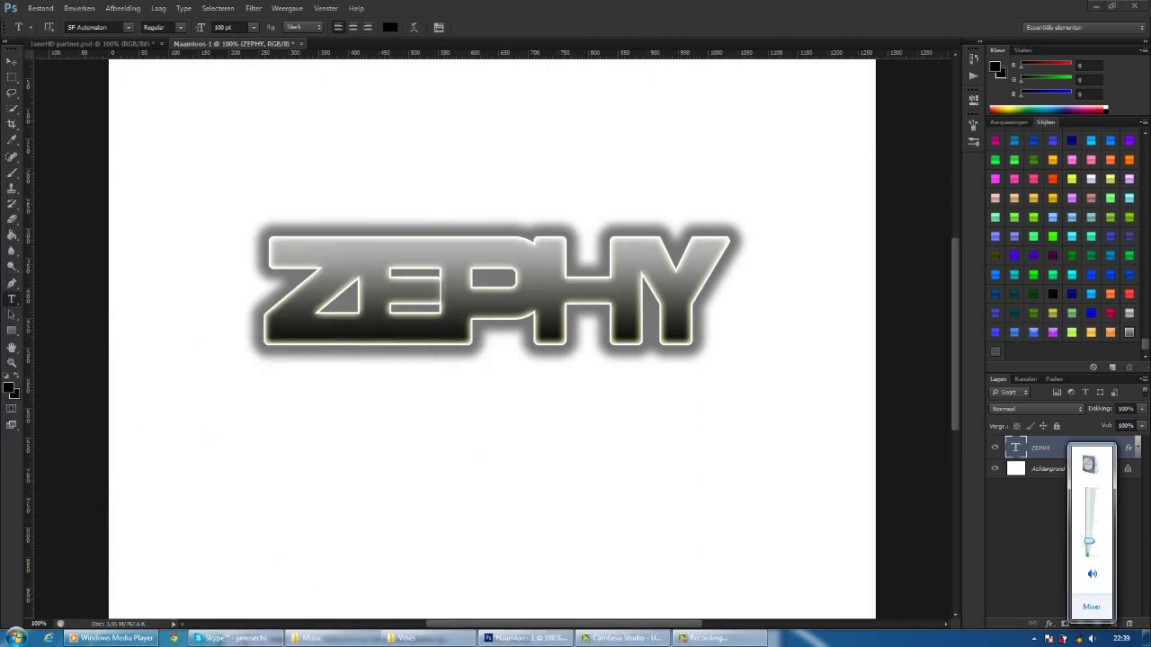
- Rasterize the ZEPHY text layer so its pixels can be edited
click(12, 92)
key(ctrl+plus)
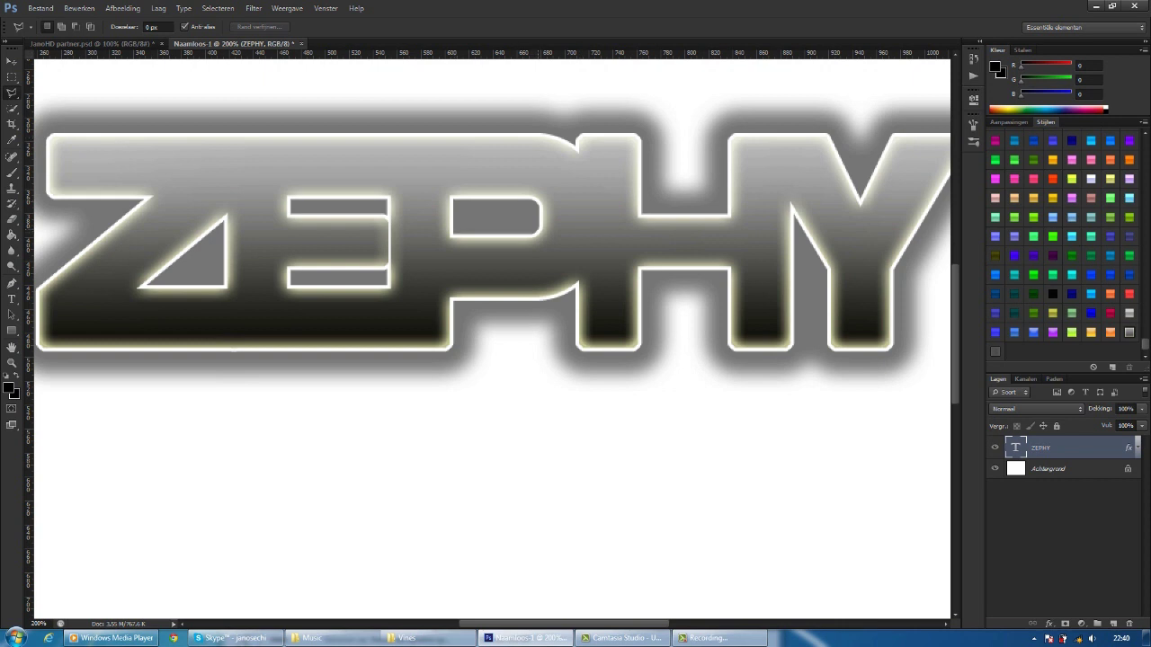
key(Delete)
click(586, 249)
right_click(1078, 447)
click(962, 288)
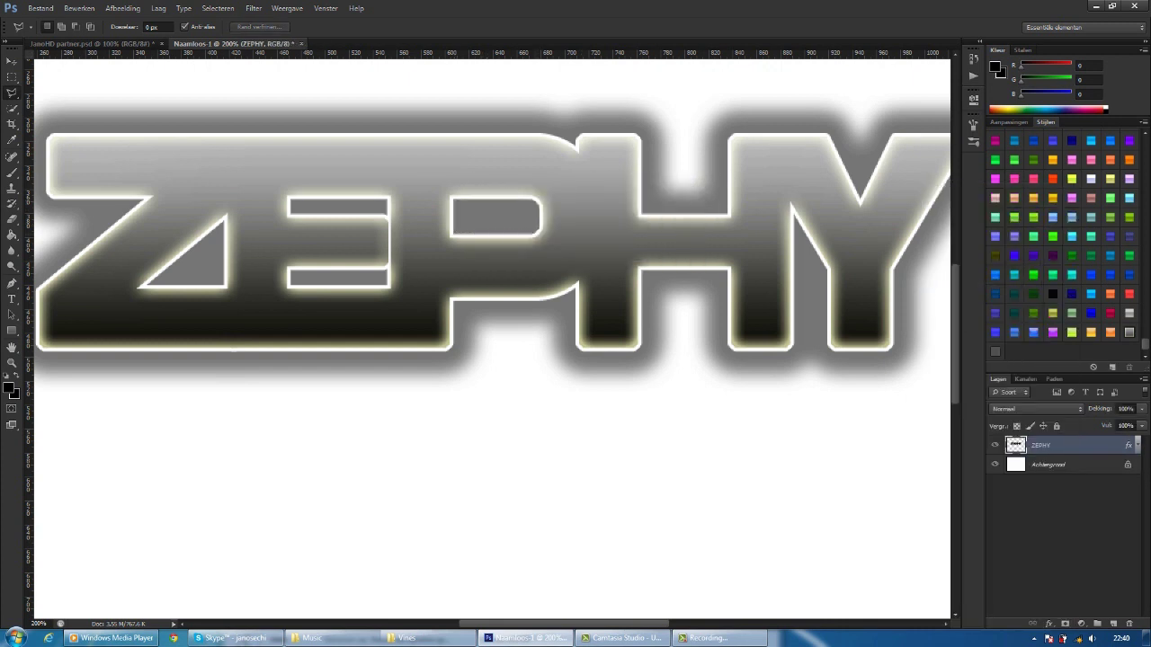
- Bring the ZEPHY layer into JanoHD partner.psd, scale it down and place it in the header above the light panel
key(ctrl+minus)
key(ctrl+minus)
key(ctrl+minus)
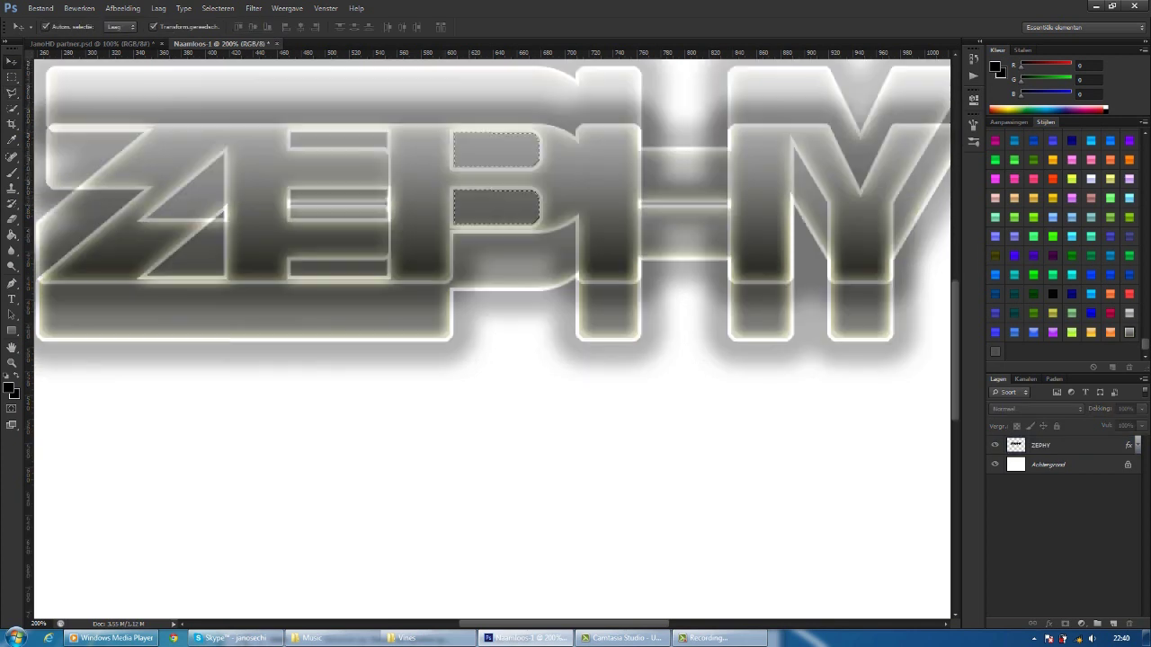
click(1043, 445)
drag(495, 305, 482, 279)
drag(257, 226, 424, 269)
drag(504, 301, 445, 272)
key(Return)
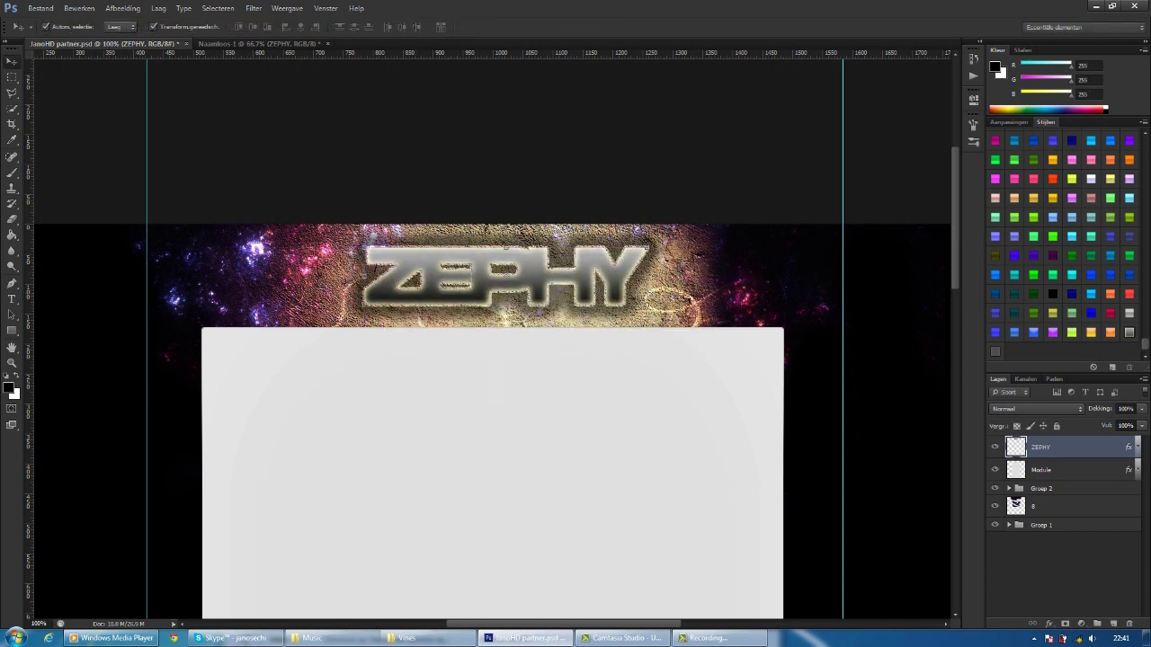
- Set ZEPHY's outer black stroke to 100% opacity, adjust its size, and shift the title slightly to centre it above the panel
click(1049, 622)
click(1043, 505)
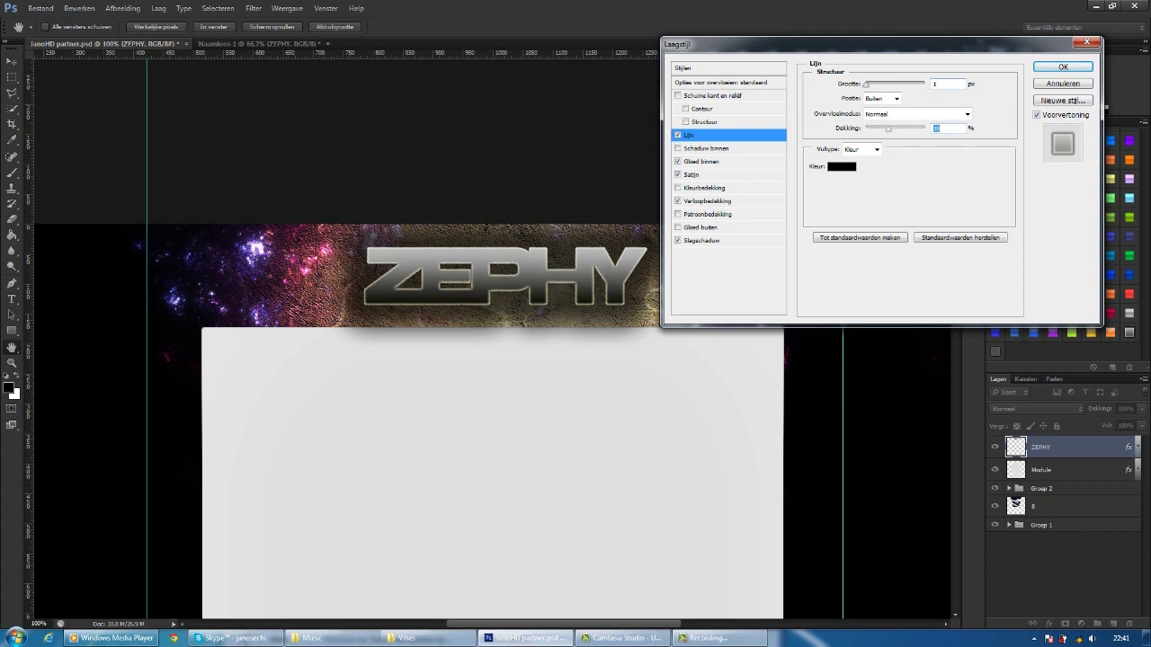
click(937, 84)
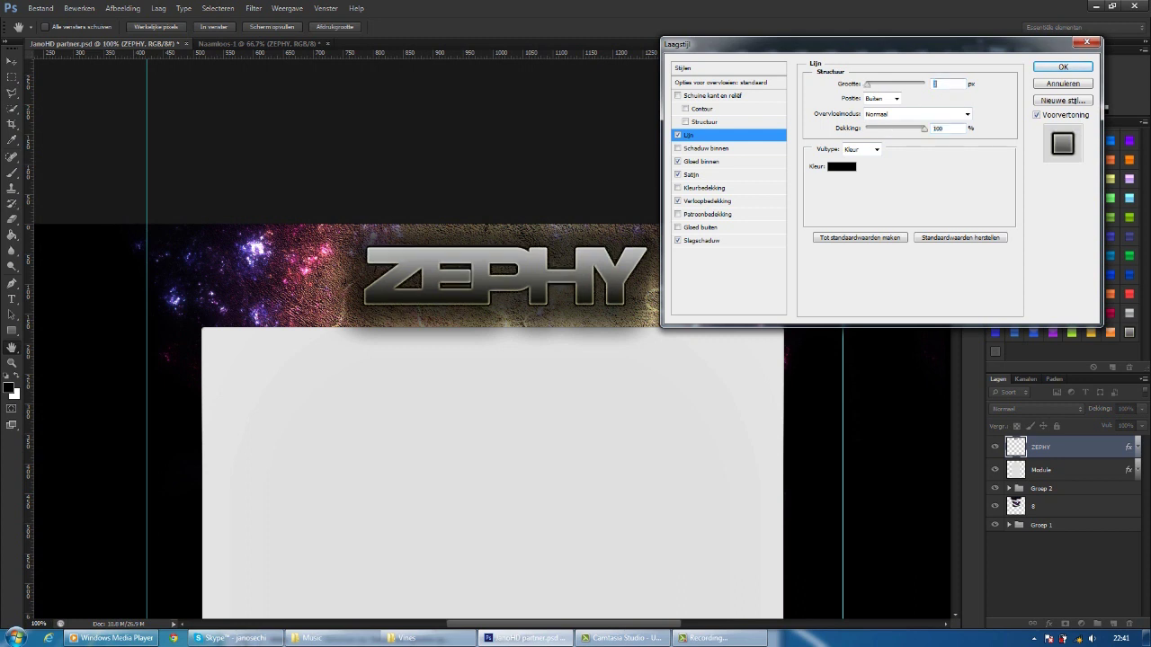
key(Return)
drag(503, 270, 490, 264)
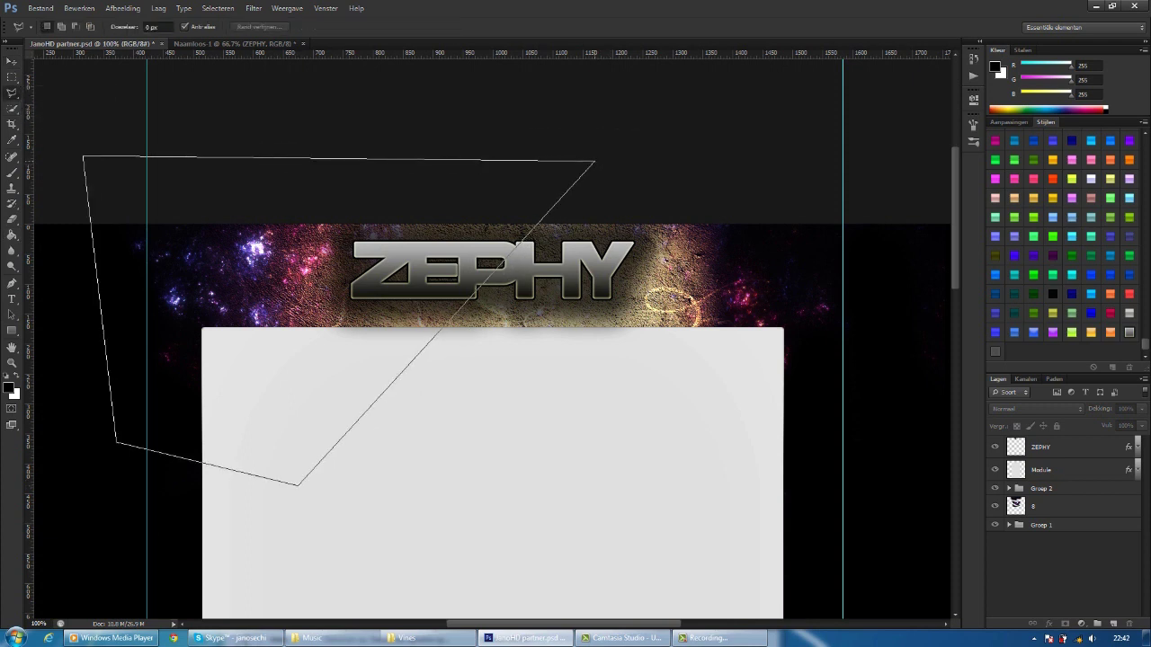
- Try to fill a polygonal selection across part of the header with green on the Rechthoek 1 layer
key(Return)
click(12, 250)
click(225, 315)
key(Return)
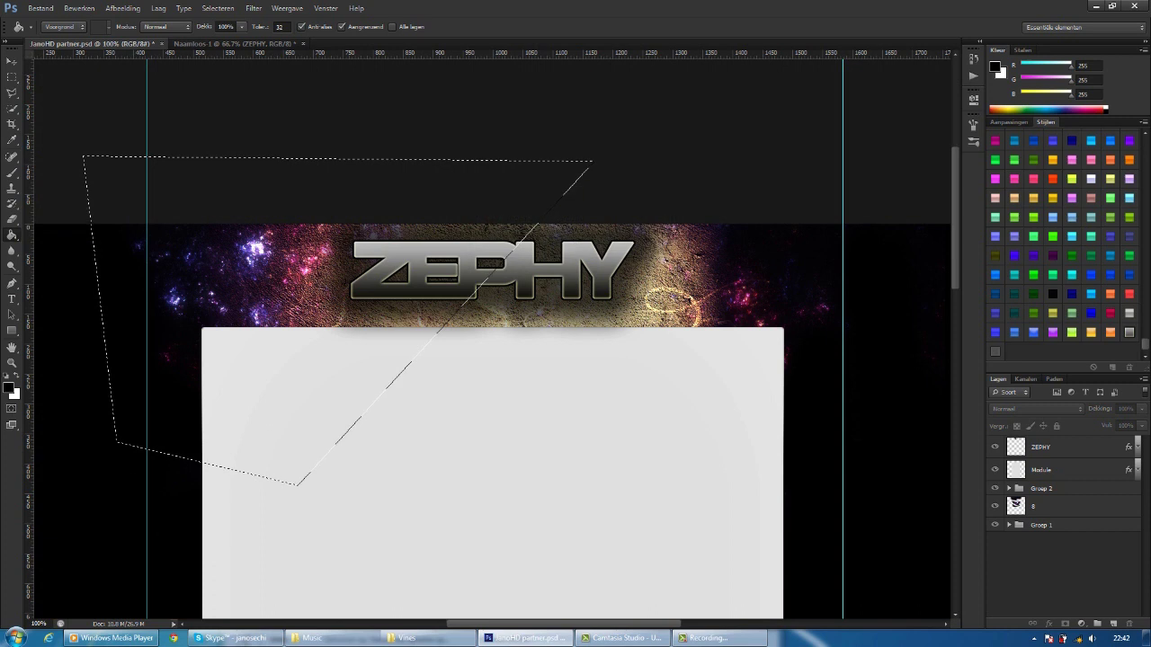
key(alt+comma)
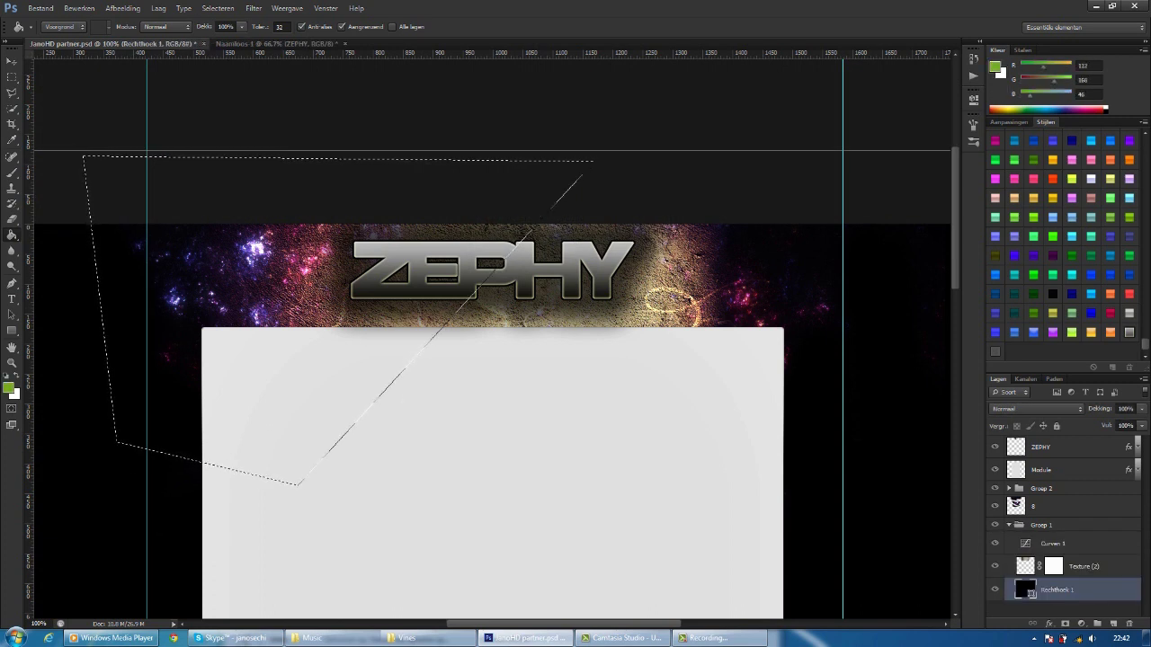
click(225, 315)
key(Return)
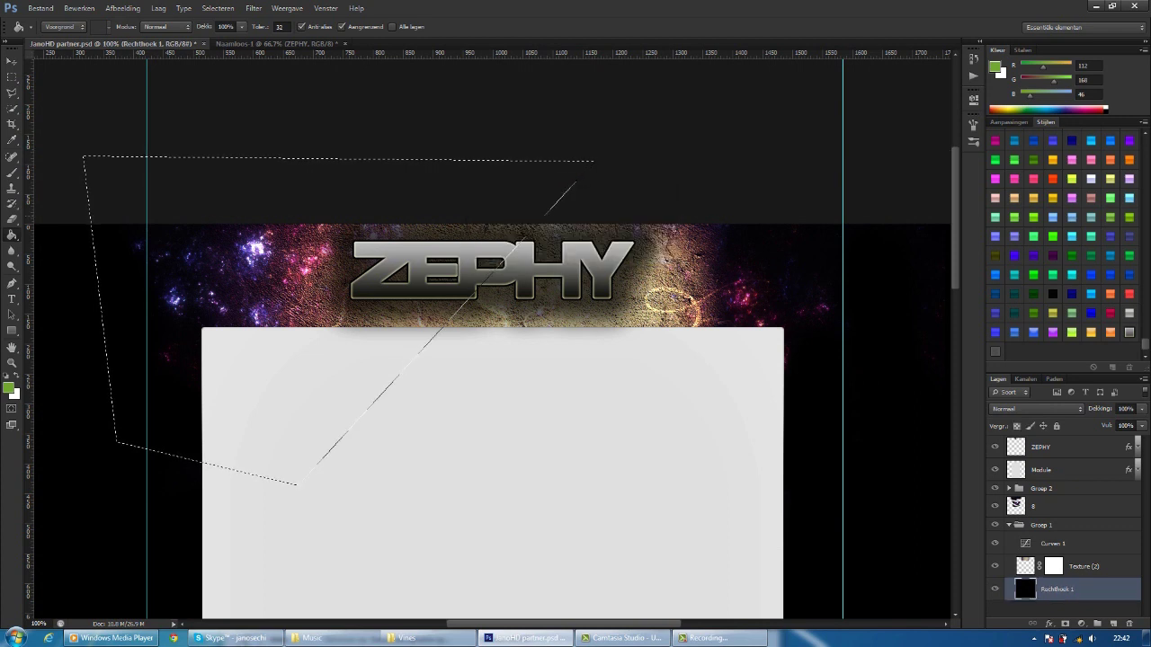
key(v)
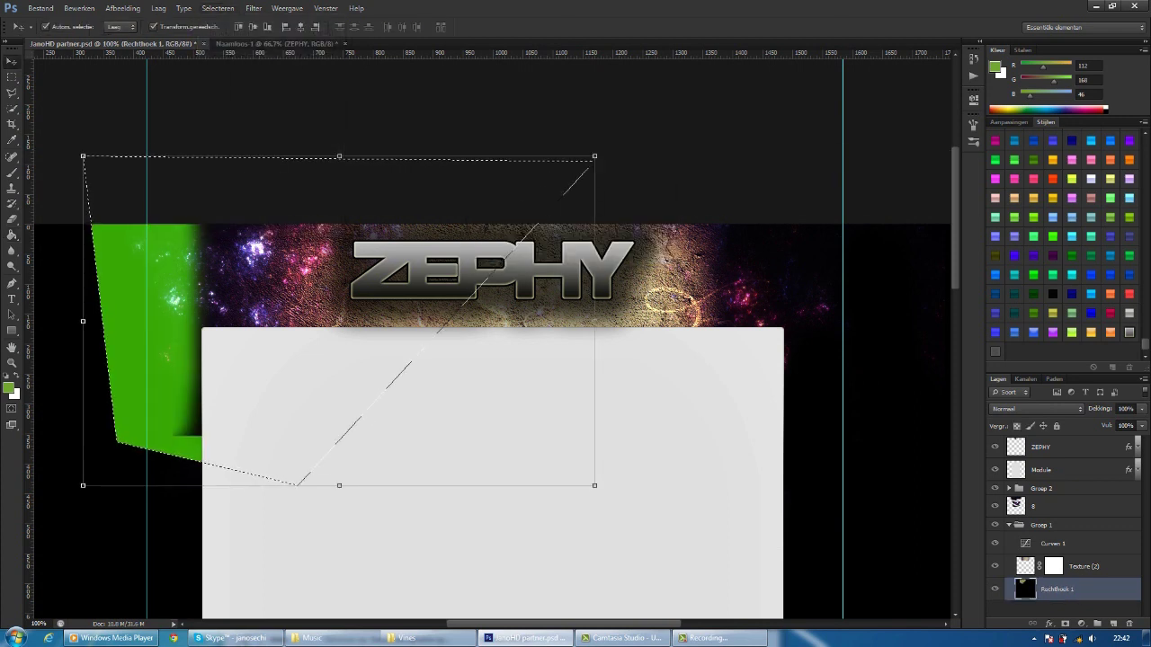
- Try erasing part of Rechthoek 1 beside the green area, undo the erasing and the green fill, and check the layer's visibility
key(e)
drag(40, 269, 41, 386)
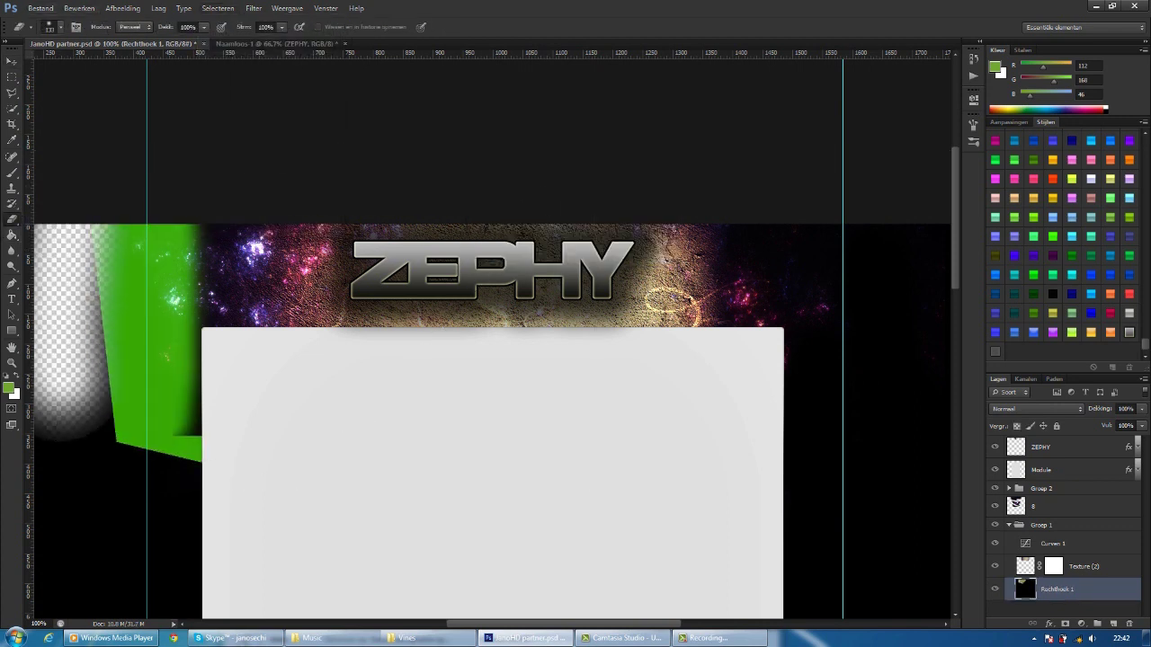
key(ctrl+z)
key(v)
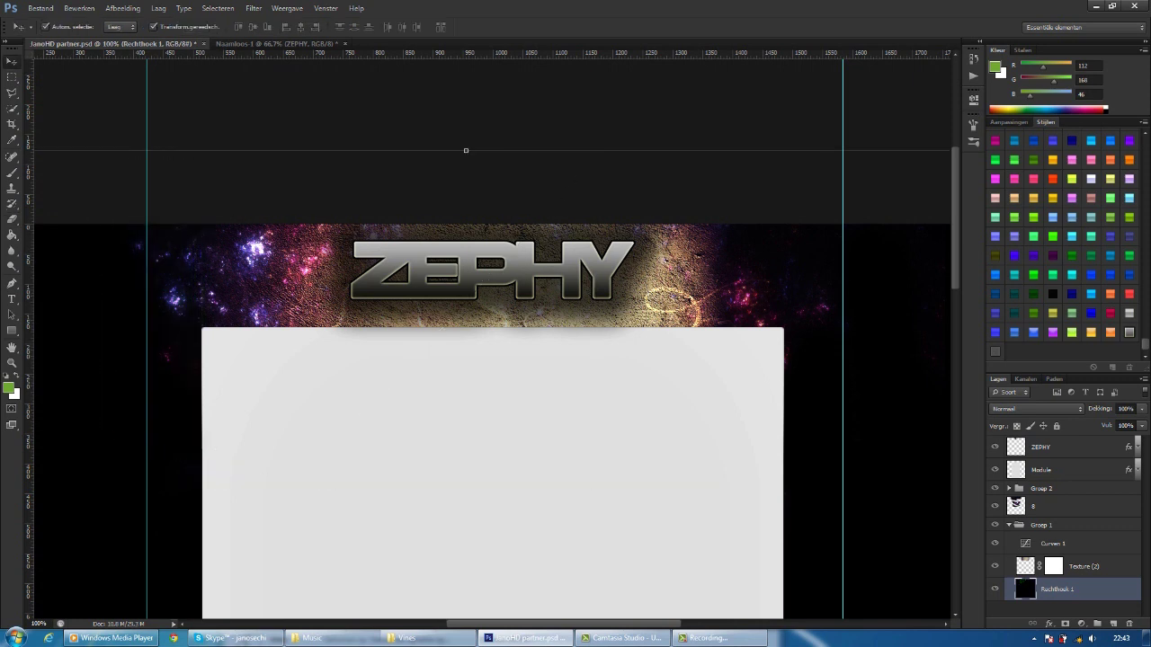
click(994, 589)
click(995, 589)
- Place the PNG image 9 from the Flares folder in Personal GFX into the document
scroll(539, 360, down, 1)
click(405, 638)
click(250, 209)
click(233, 208)
click(233, 209)
double_click(351, 281)
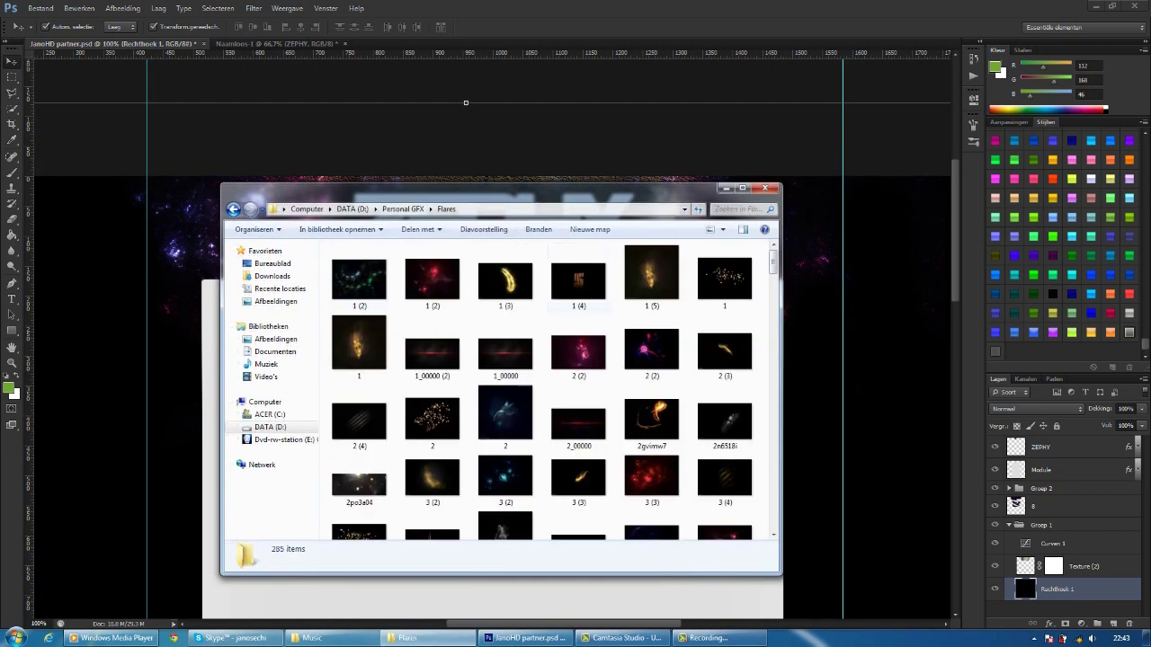
scroll(555, 389, down, 1)
click(651, 310)
scroll(539, 387, down, 5)
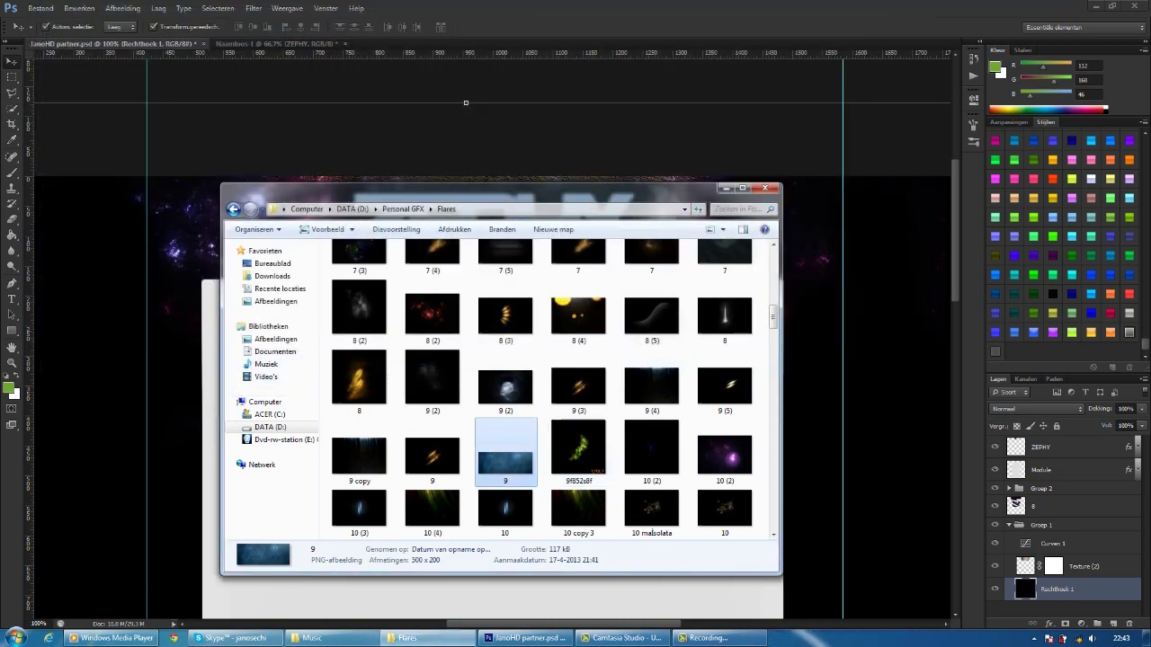
drag(495, 191, 504, 341)
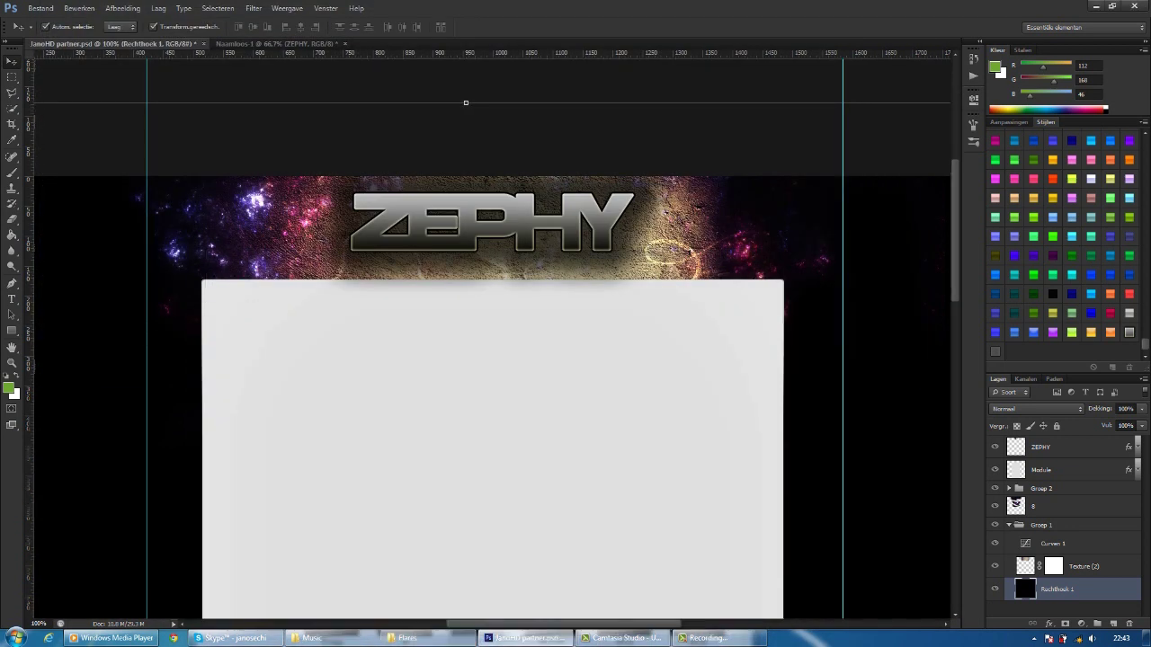
- Resize image 9 so it spans the header around ZEPHY, and move its layer to the top of the stack
drag(640, 283, 808, 183)
drag(769, 333, 688, 275)
key(Return)
key(ctrl+shift+bracketright)
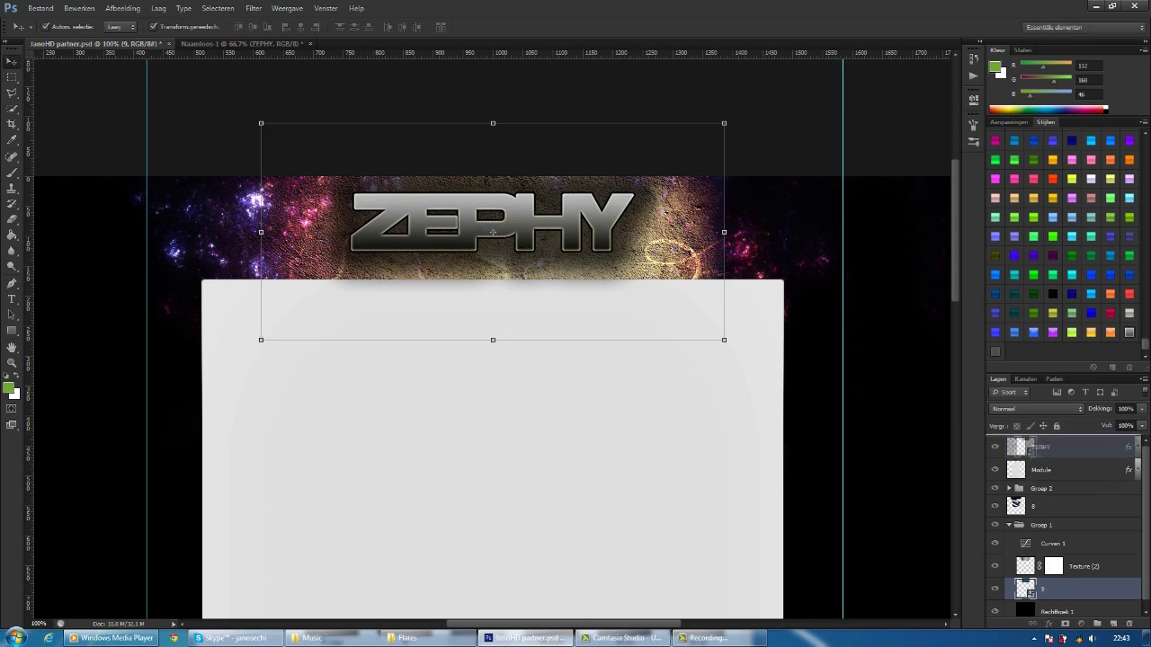
- Blend layer 9 into the header with a lightening blend mode and reduced opacity, and collapse Group 1
click(1036, 408)
click(1034, 227)
drag(1141, 408, 1111, 439)
key(Escape)
click(1009, 547)
scroll(491, 360, up, 2)
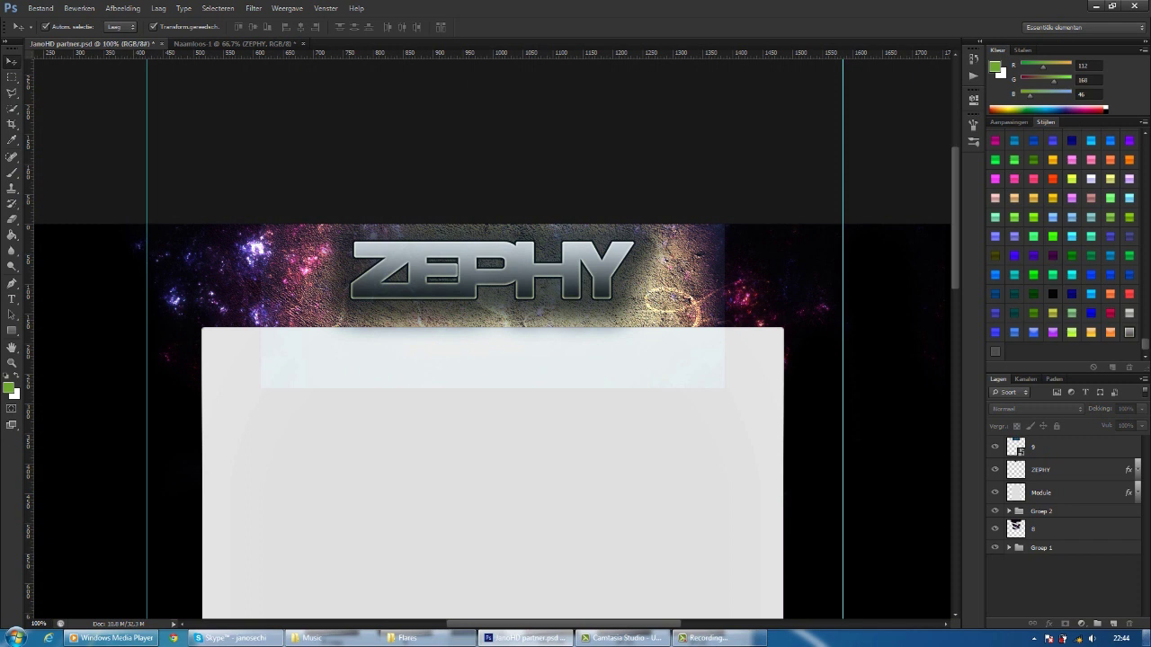
- Add a horizontal guide along ZEPHY's lower edge and enter the text Clan below the title, checking the Skype chat for reference
click(12, 299)
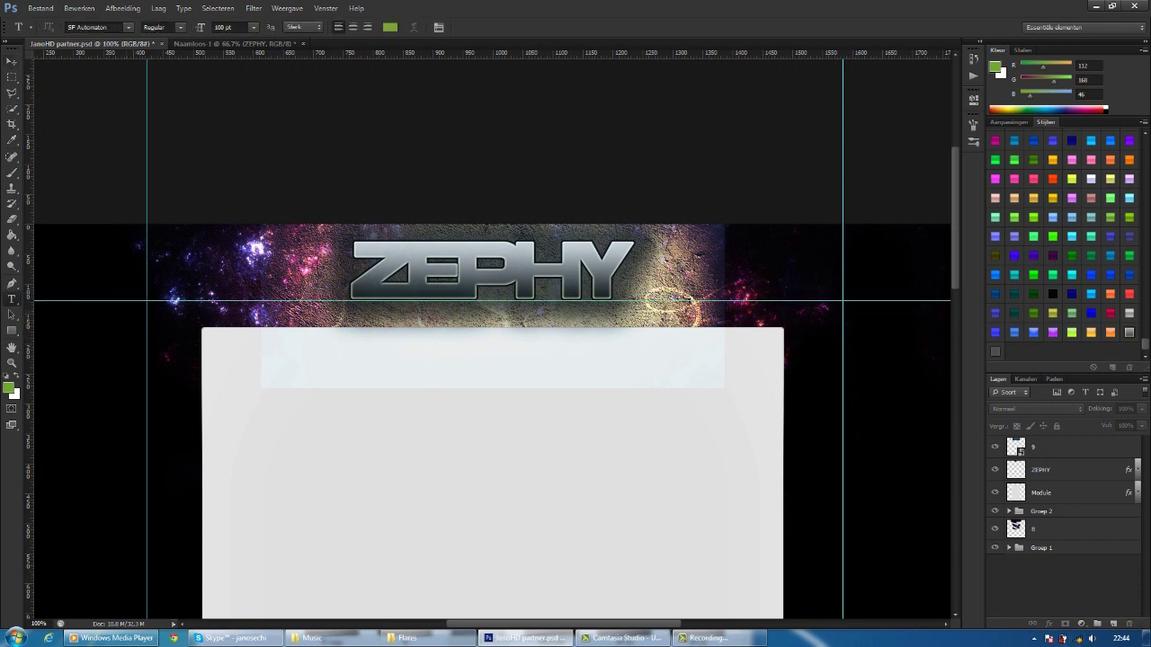
click(432, 311)
click(232, 638)
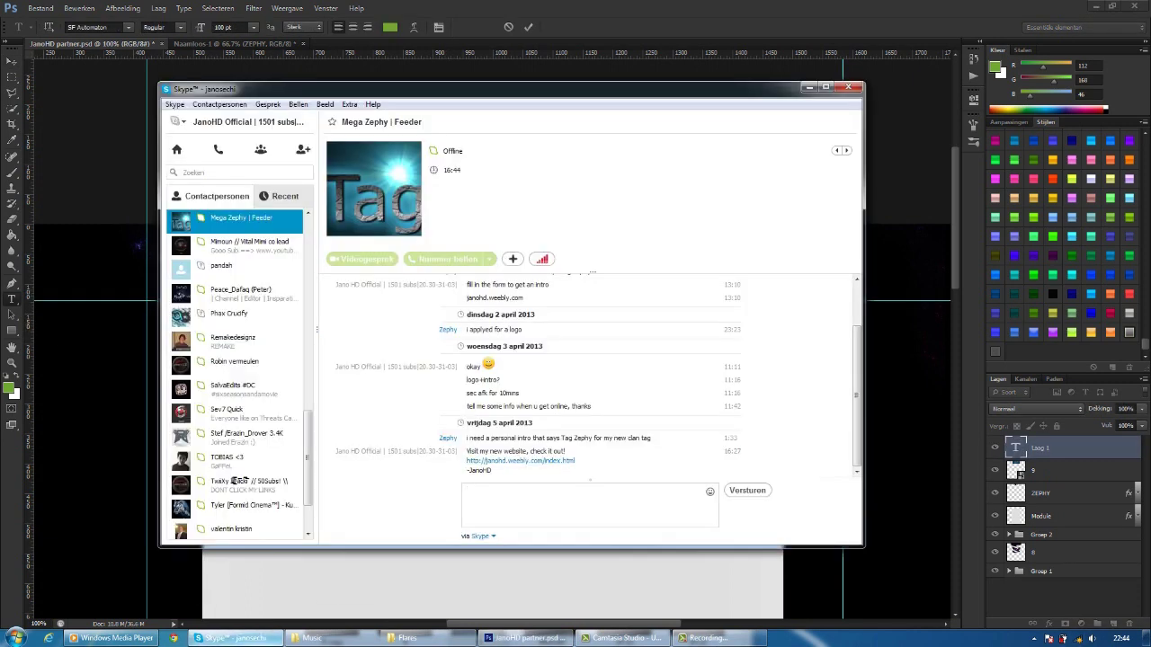
click(232, 638)
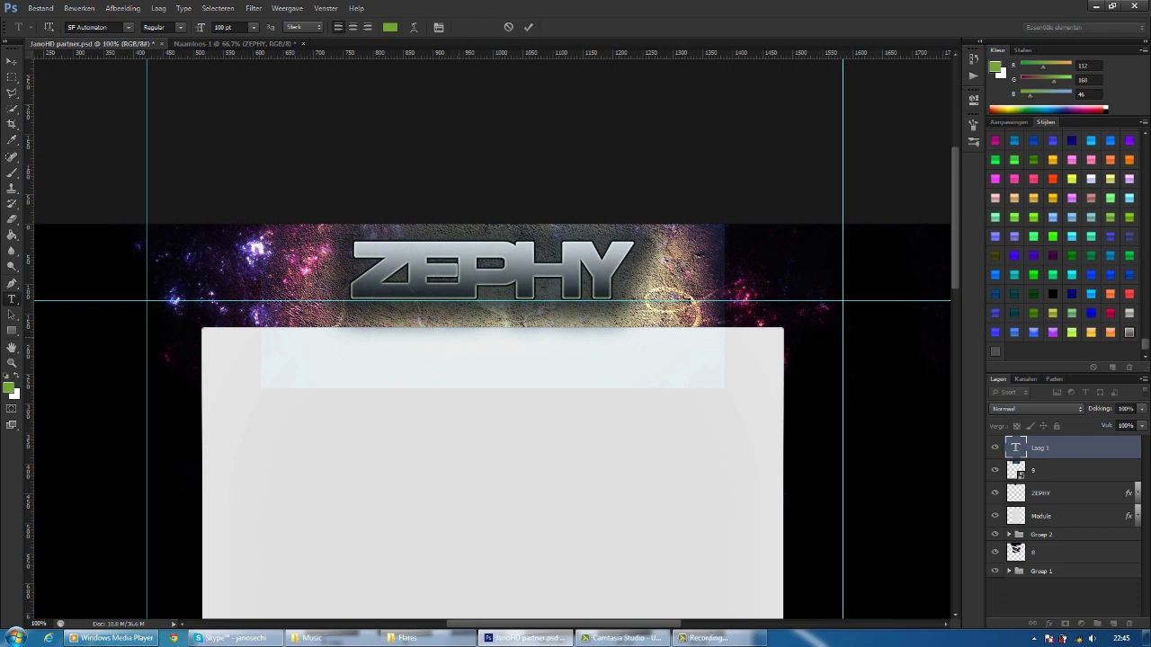
key(ctrl+a)
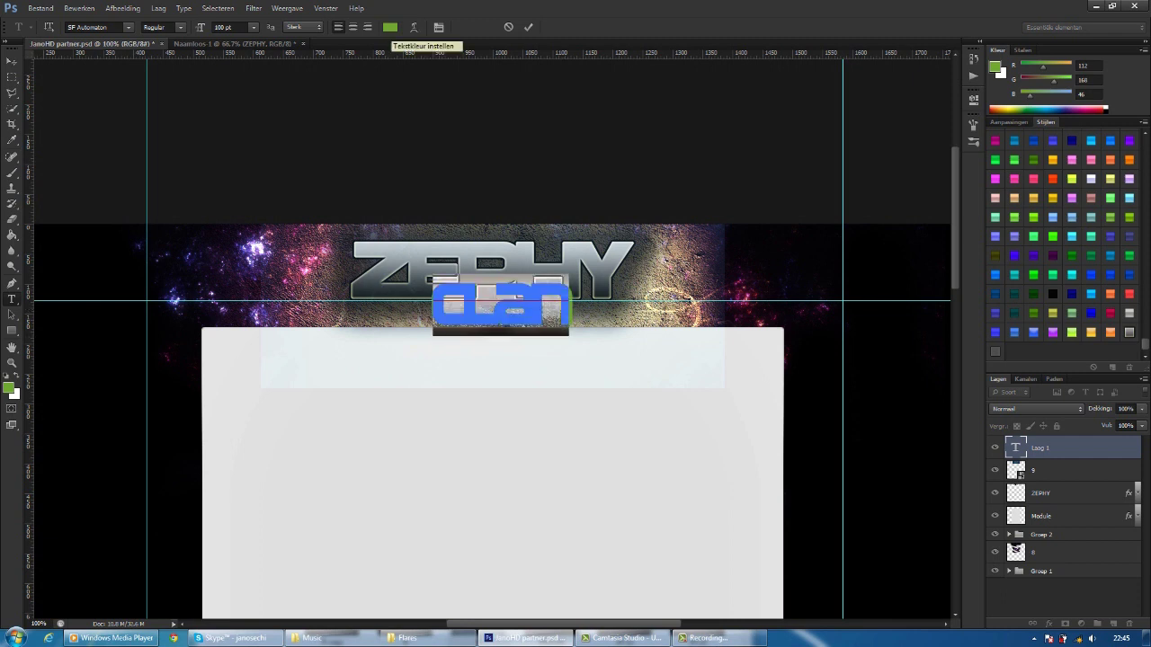
- Colour the Clan text black, set its size to 18 pt and centre it beneath ZEPHY
click(389, 27)
click(539, 540)
click(829, 378)
click(254, 27)
click(243, 215)
click(254, 27)
click(243, 153)
drag(445, 320, 509, 292)
key(v)
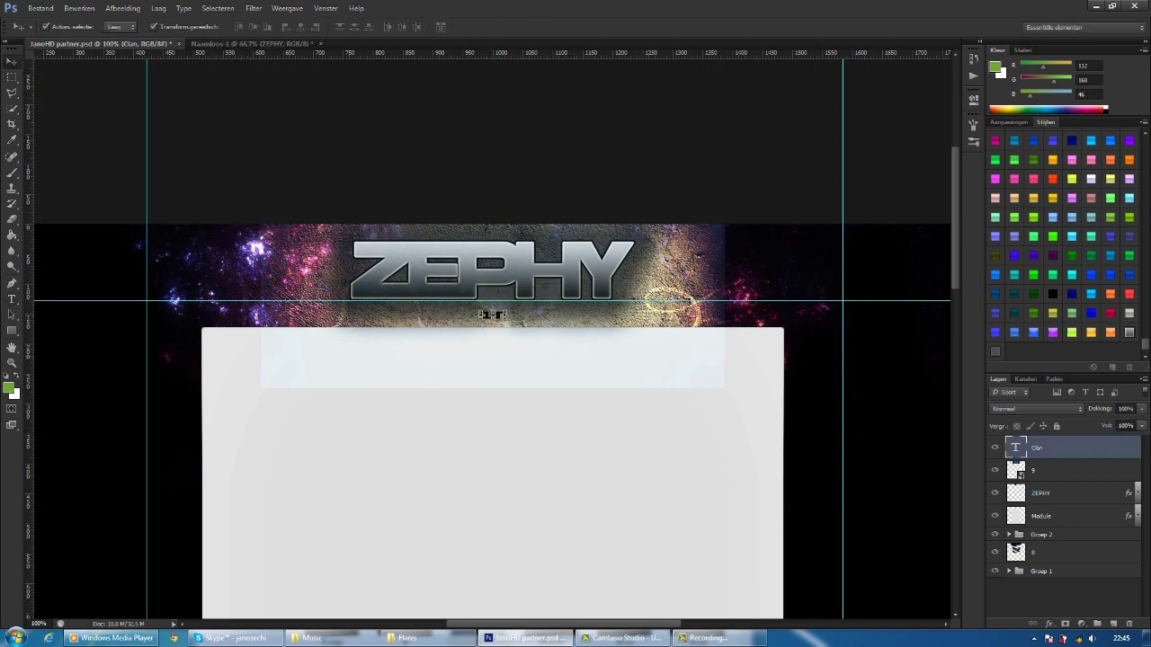
- Apply the preset style with grey gradient, inner glow and soft shadow used on ZEPHY to the Clan text
click(1071, 198)
scroll(1064, 248, up, 1)
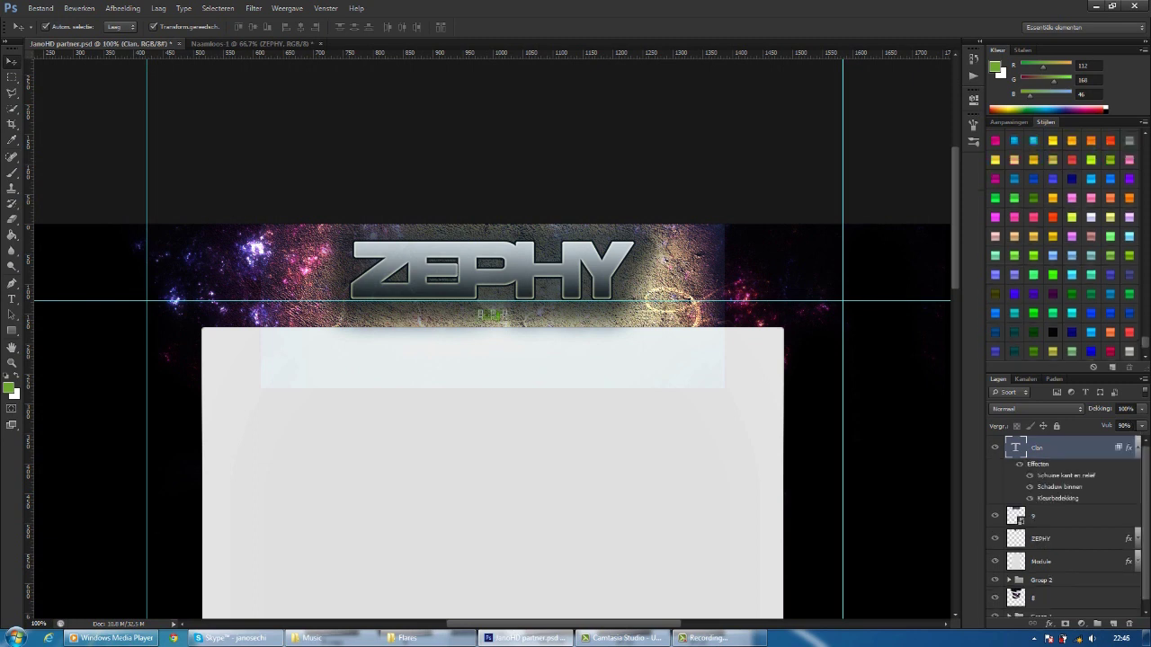
scroll(1070, 351, down, 2)
click(1070, 351)
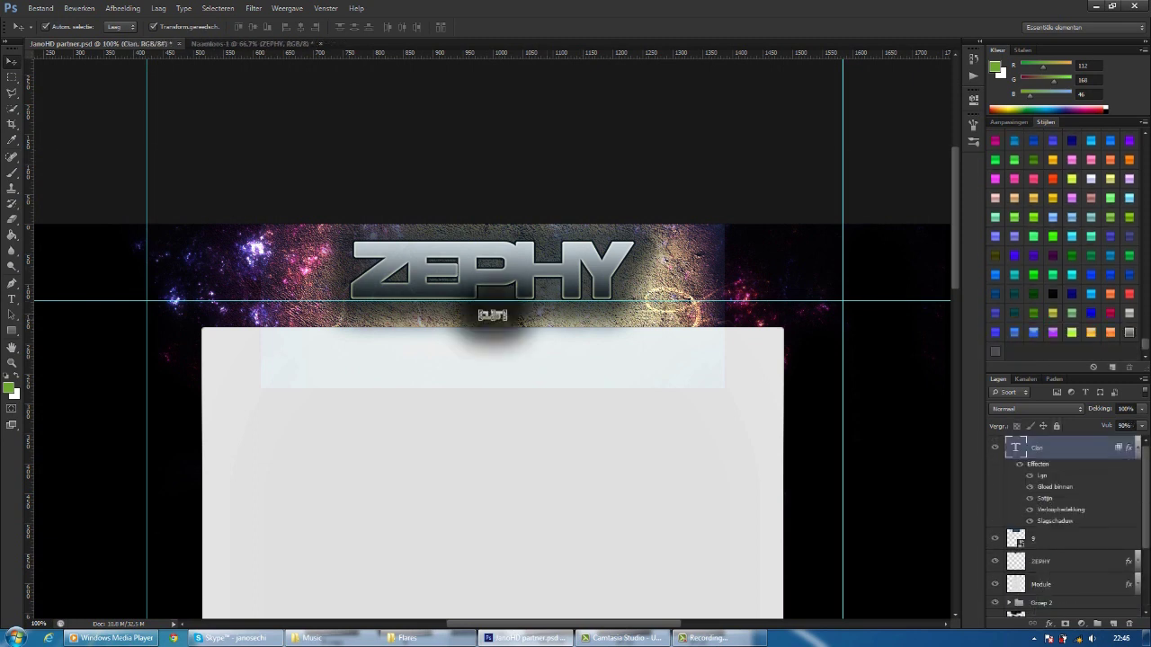
- Change the Clan text's font to the extended SF Automaton variant and set its size to 24 pt
key(ctrl+plus)
key(ctrl+plus)
key(t)
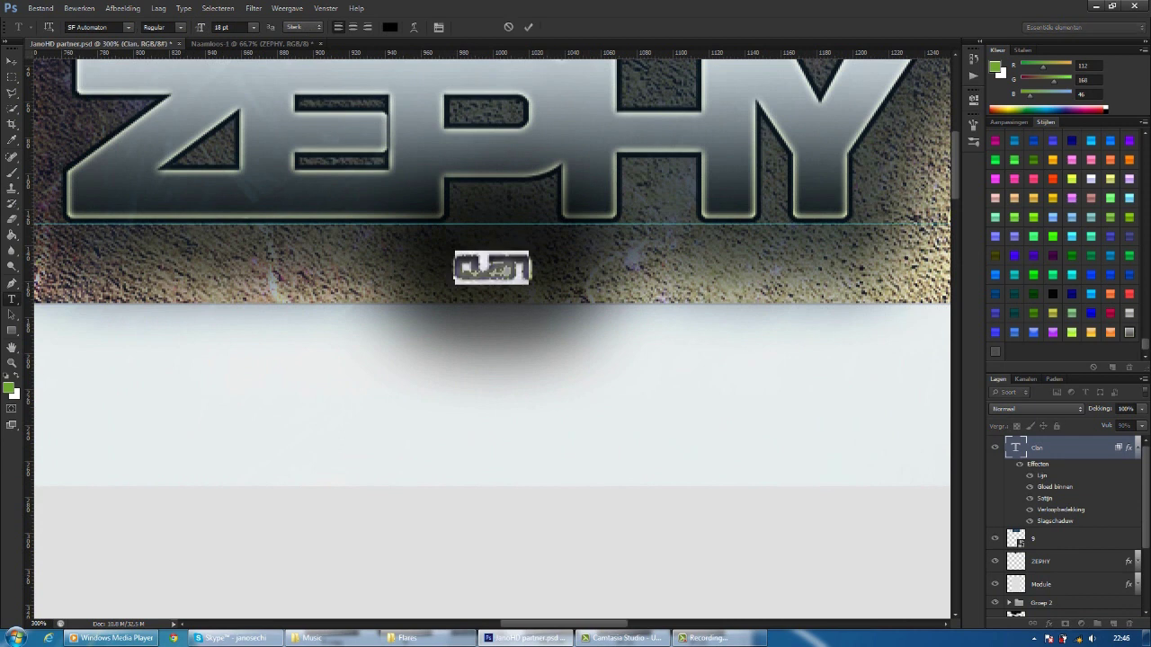
click(129, 27)
scroll(153, 225, down, 10)
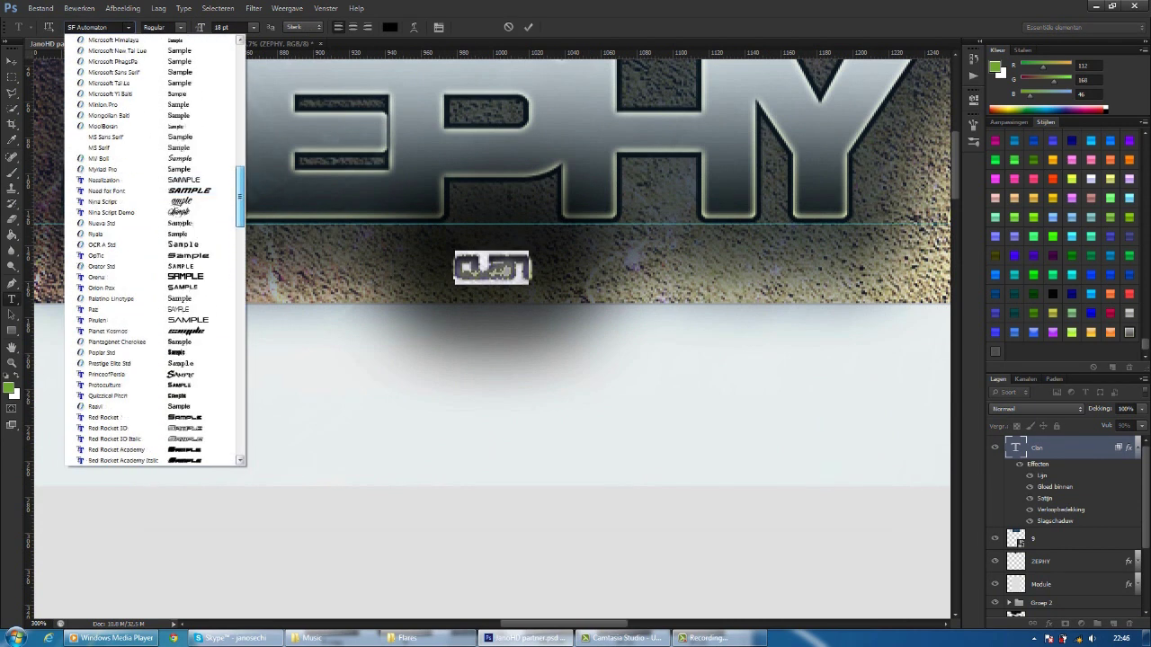
text(Impact)
key(Return)
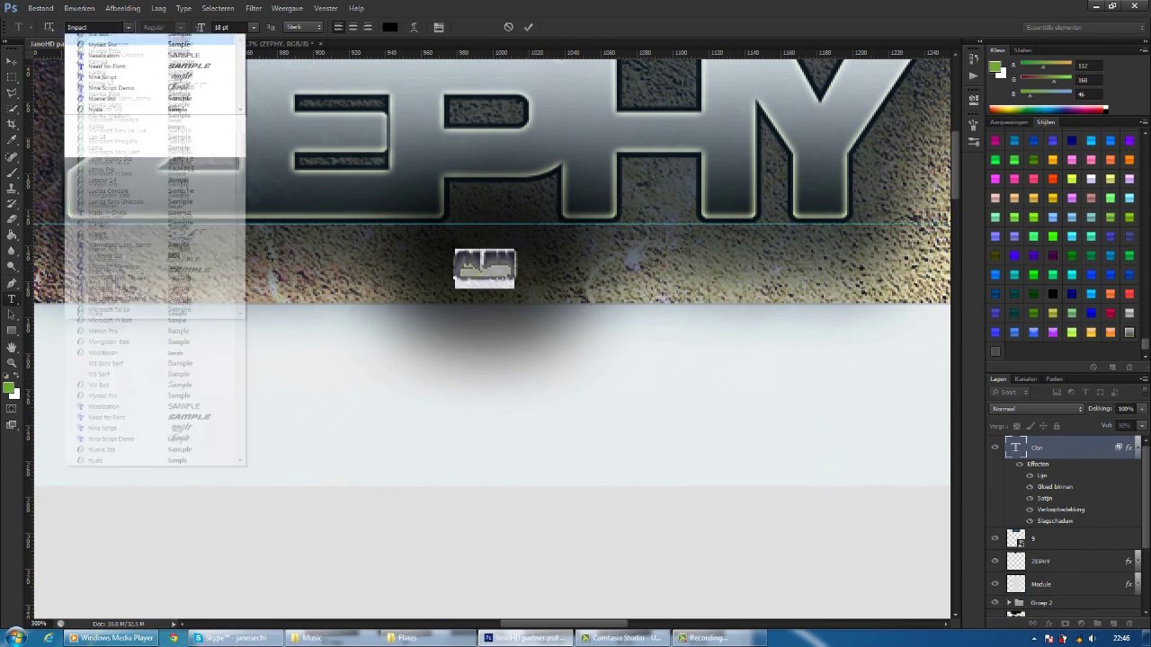
click(135, 221)
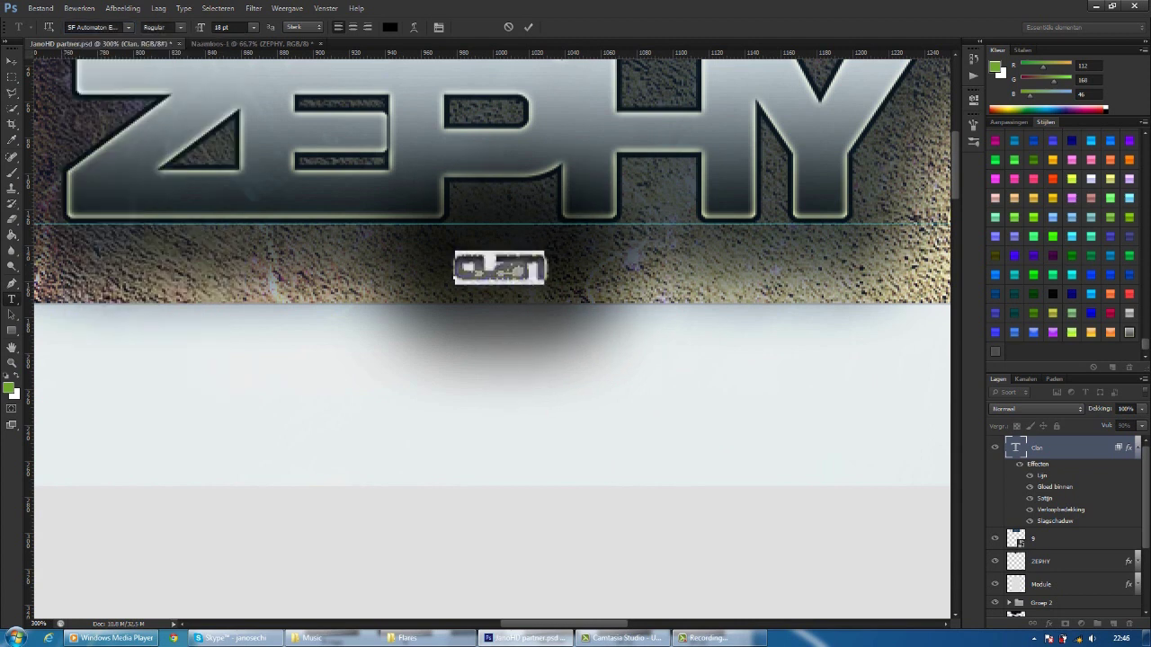
click(236, 26)
click(270, 139)
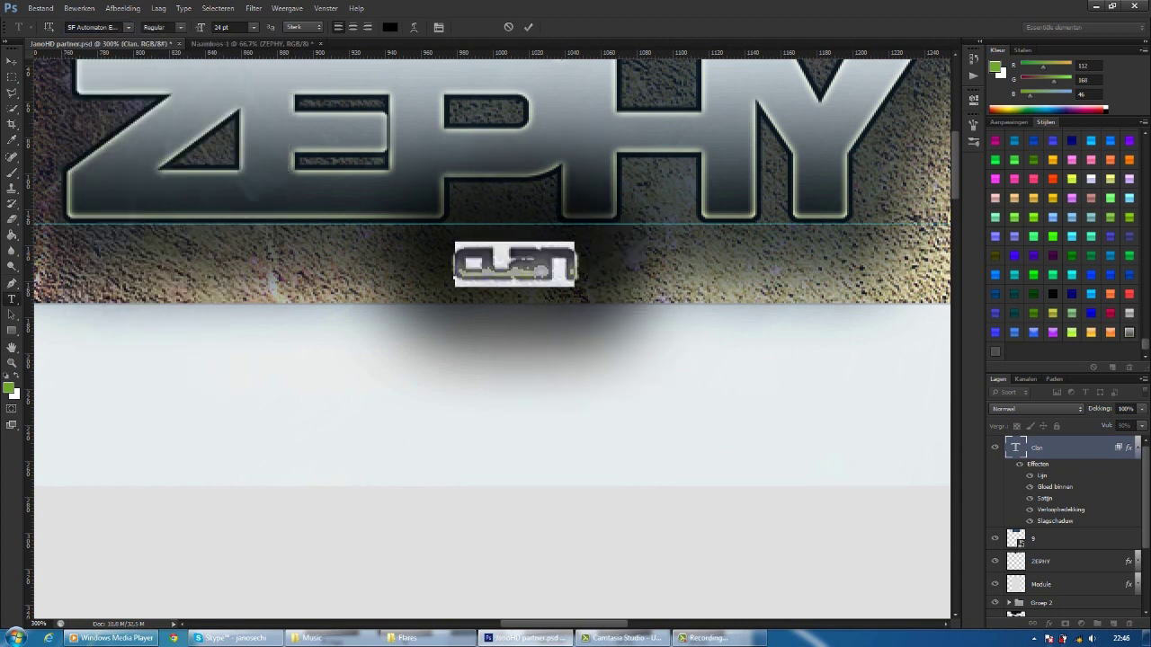
key(ctrl+Return)
- Set the Clan text's drop shadow to 9% spread and 16 px size, and reduce the text size
double_click(1054, 521)
text(9)
key(Tab)
text(16)
click(944, 136)
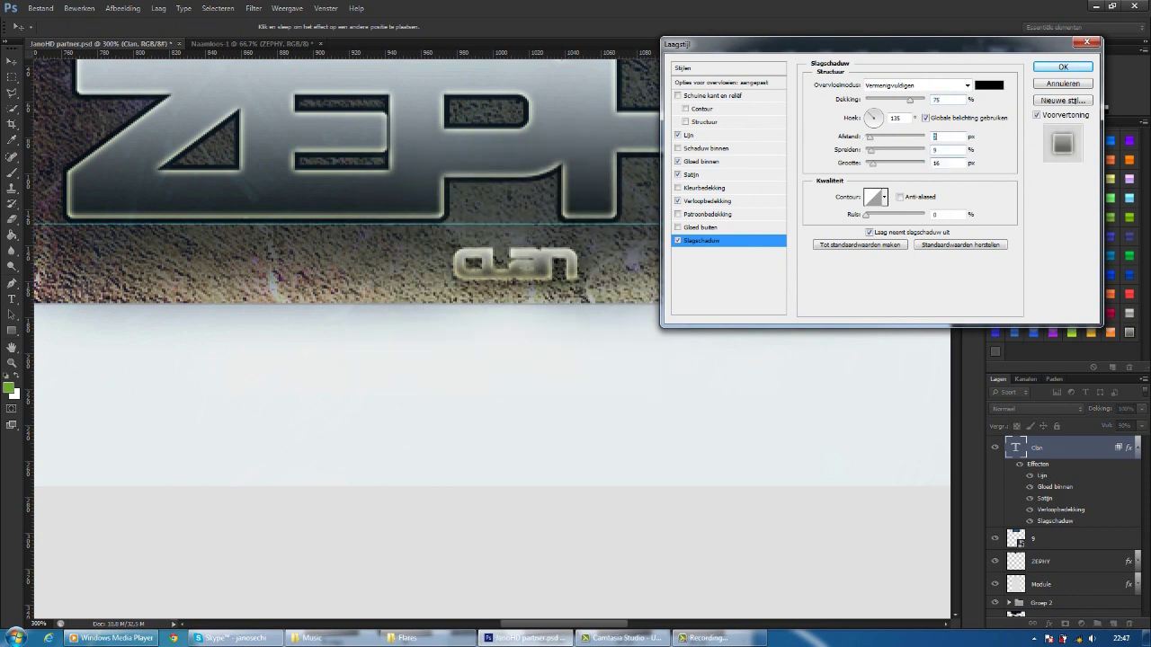
key(Return)
key(ctrl+minus)
click(254, 27)
click(227, 136)
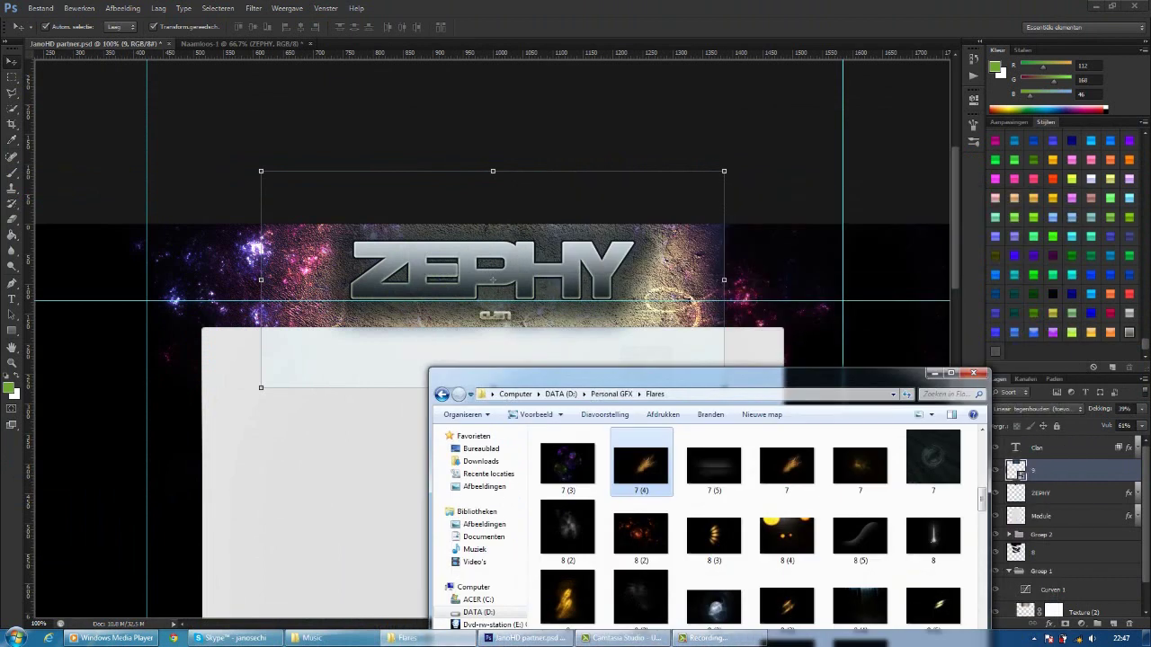
- Place the flare image 7 (4) below ZEPHY with Linear Dodge (Add) blending, its rays reaching over the title
drag(640, 465, 492, 339)
key(shift+alt+w)
drag(641, 242, 671, 226)
key(Return)
right_click(1043, 470)
key(Escape)
- Duplicate the flare layer 7 (4) and flip the copy horizontally
right_click(1043, 470)
click(1047, 81)
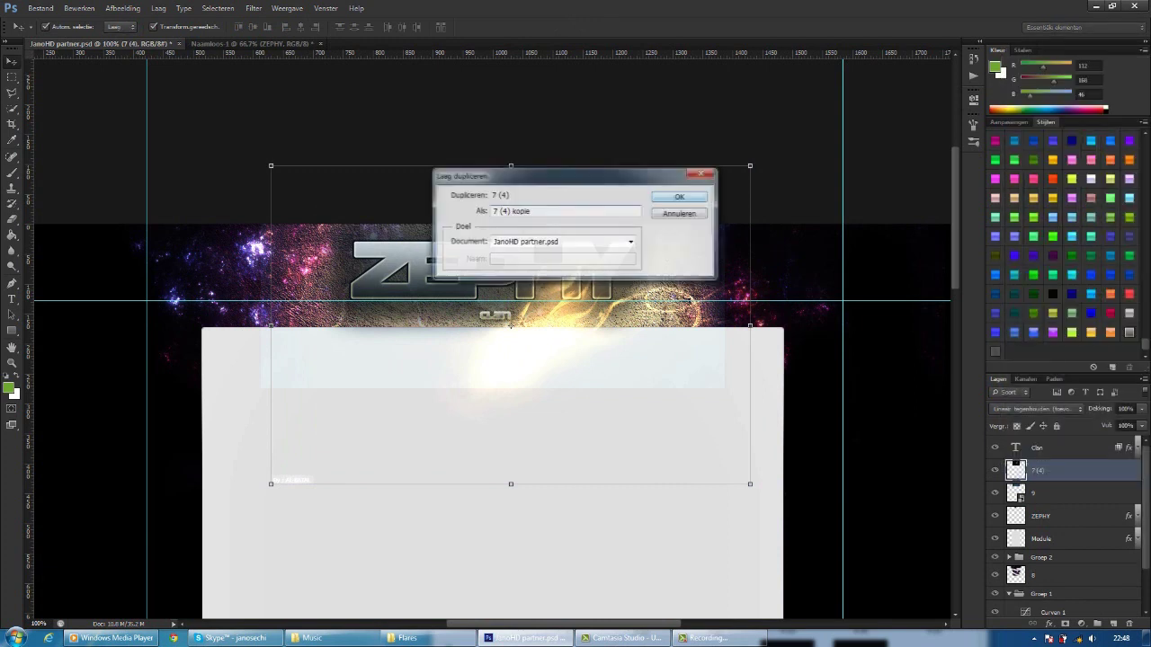
key(Return)
right_click(1043, 471)
right_click(549, 321)
click(79, 8)
mouse_move(108, 249)
click(310, 355)
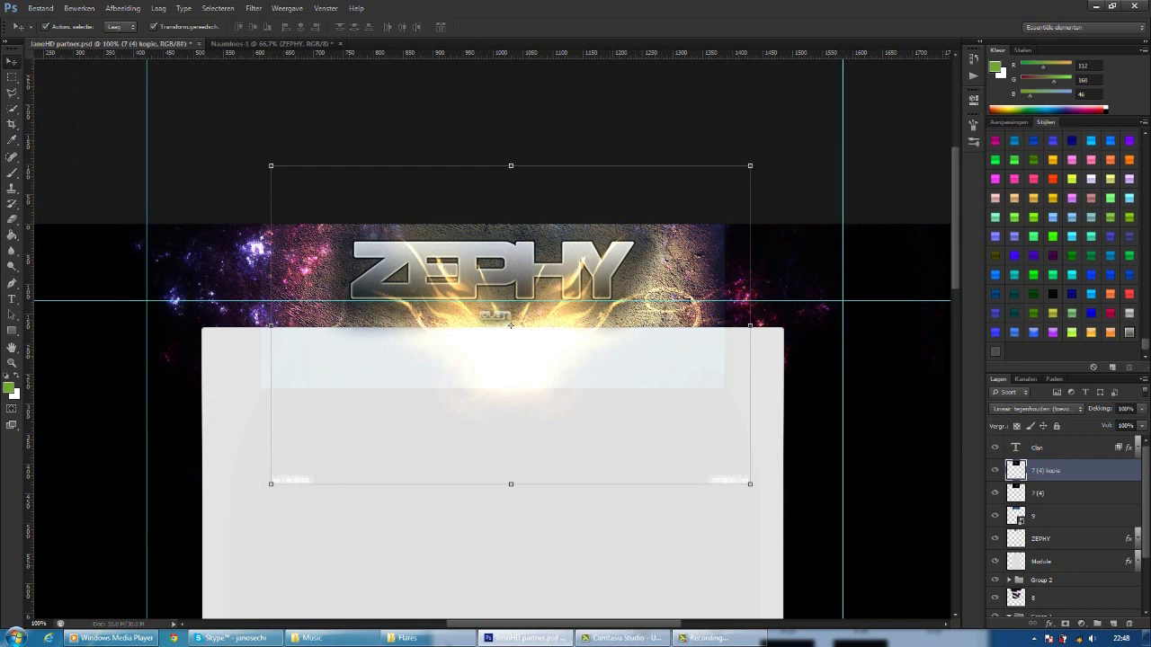
- Shift the mirrored flare copy leftward so both flares spread evenly from beneath the ZEPHY title
drag(510, 325, 480, 331)
key(alt+bracketleft)
key(alt+bracketright)
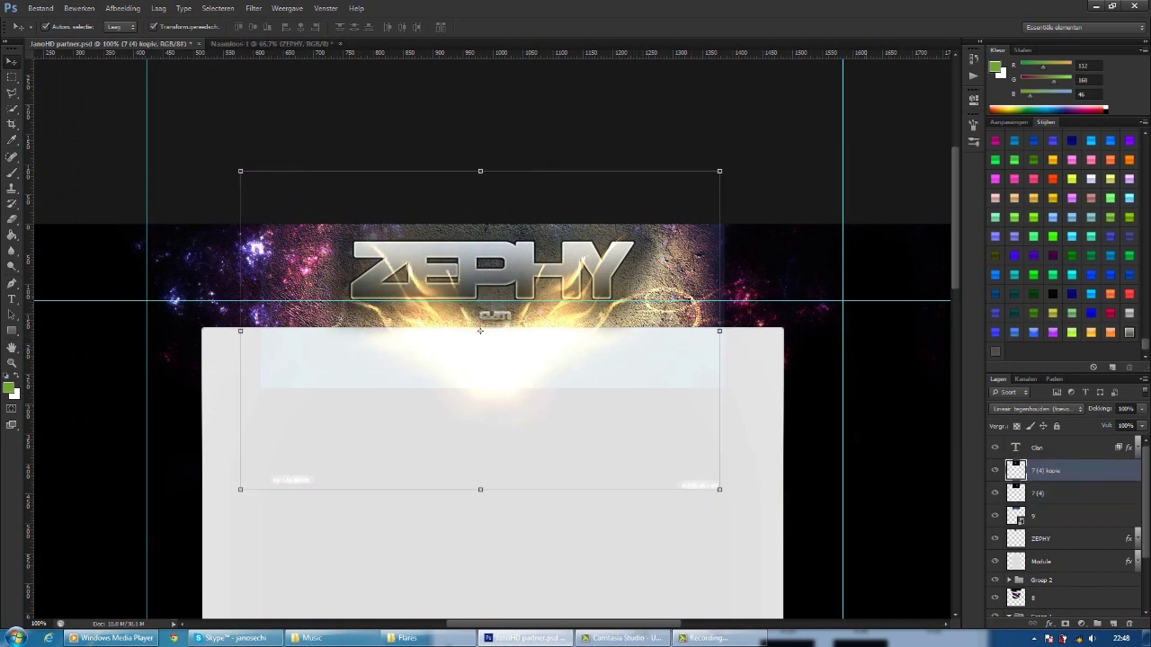
key(alt+bracketleft)
key(alt+bracketright)
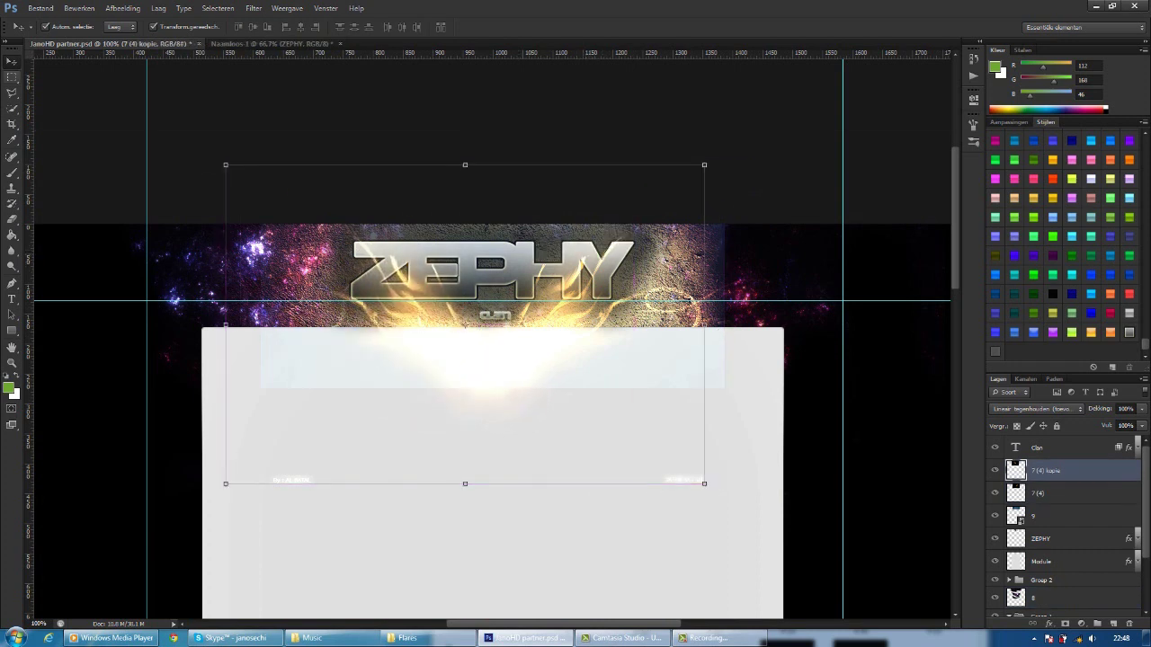
key(alt+bracketright)
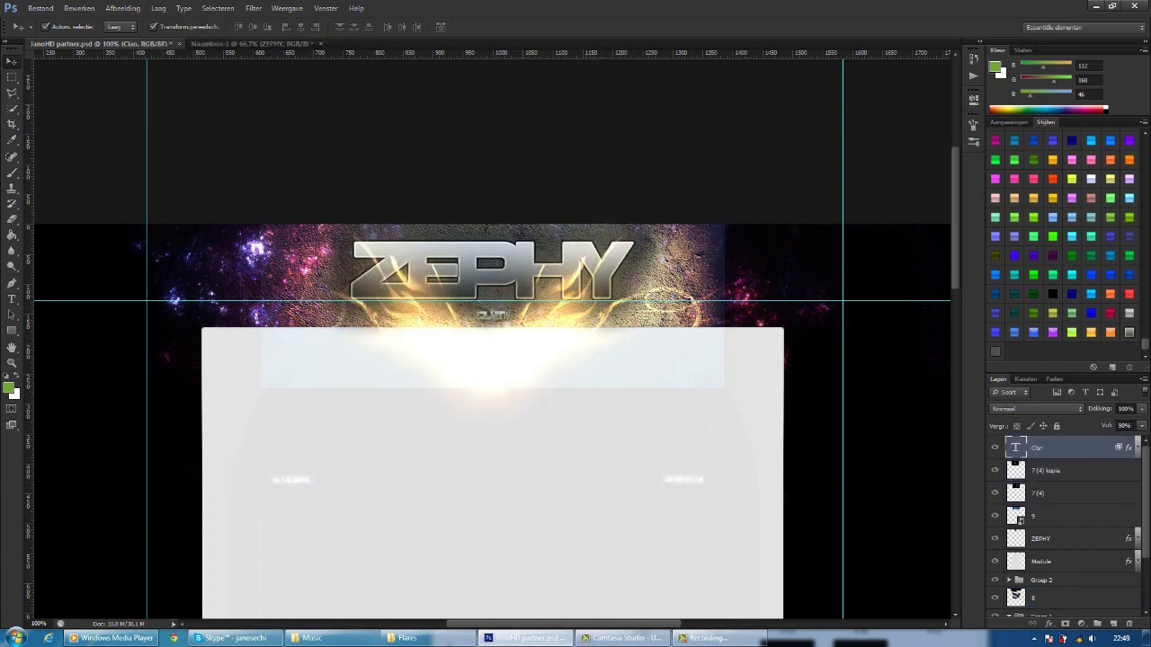
key(alt+bracketleft)
- Browse the Flares folder and preview several images to find another flare for the header
click(400, 637)
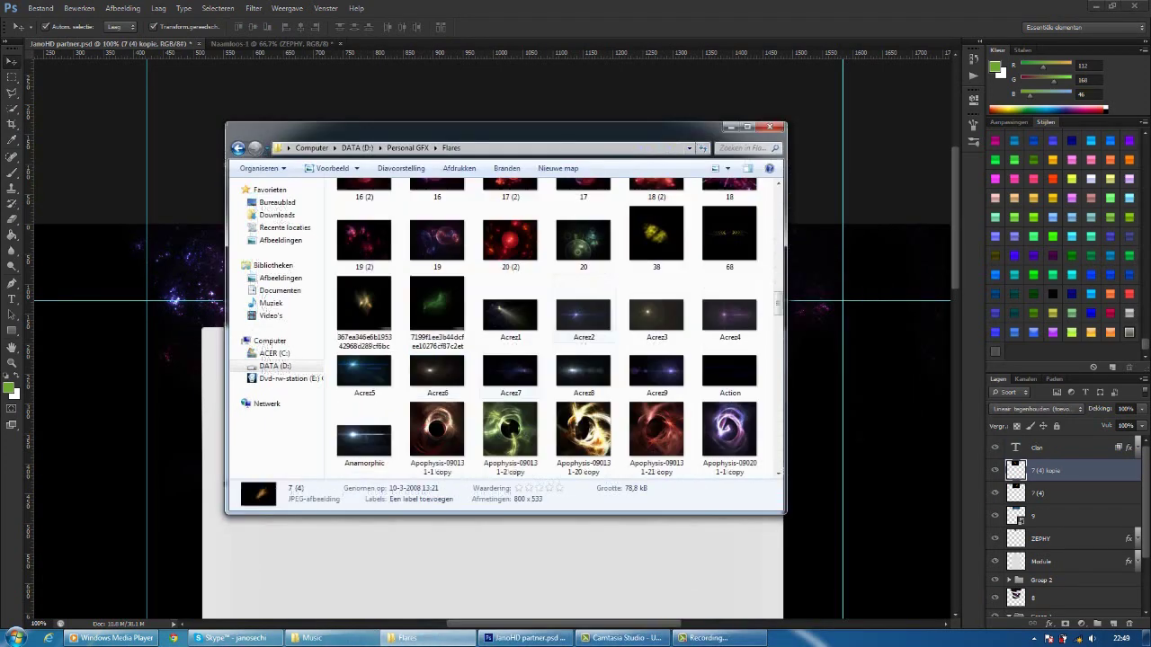
scroll(659, 301, down, 1)
scroll(659, 302, down, 6)
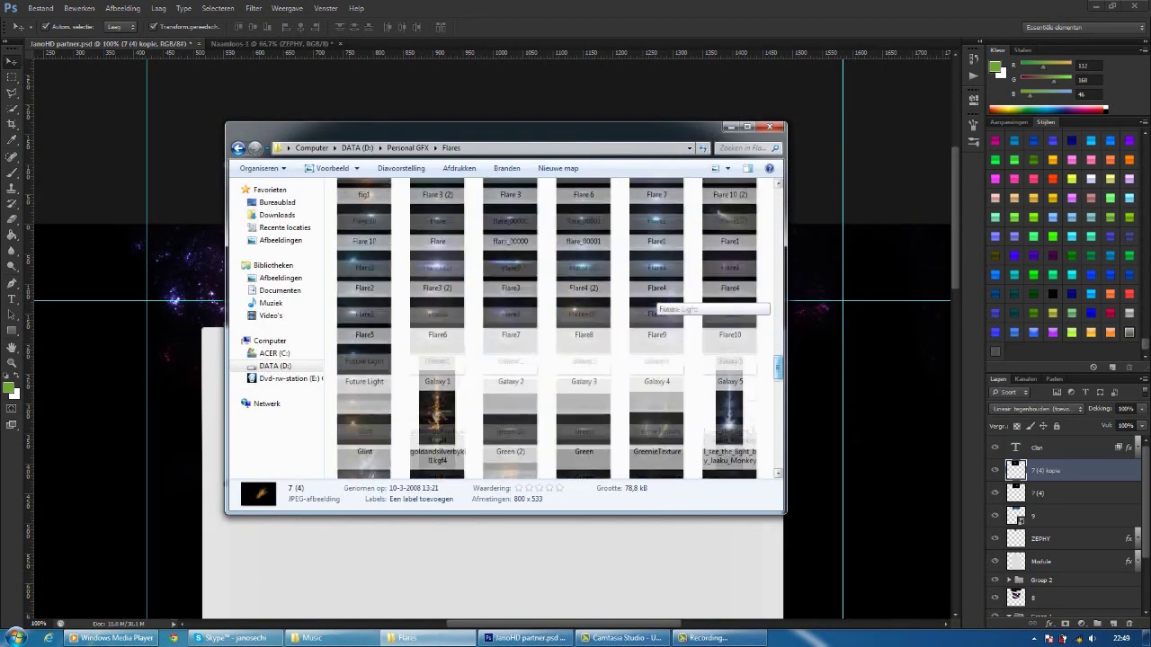
double_click(729, 358)
click(906, 6)
double_click(659, 301)
click(906, 6)
scroll(540, 324, up, 3)
scroll(657, 425, down, 5)
scroll(657, 424, up, 3)
scroll(656, 425, up, 10)
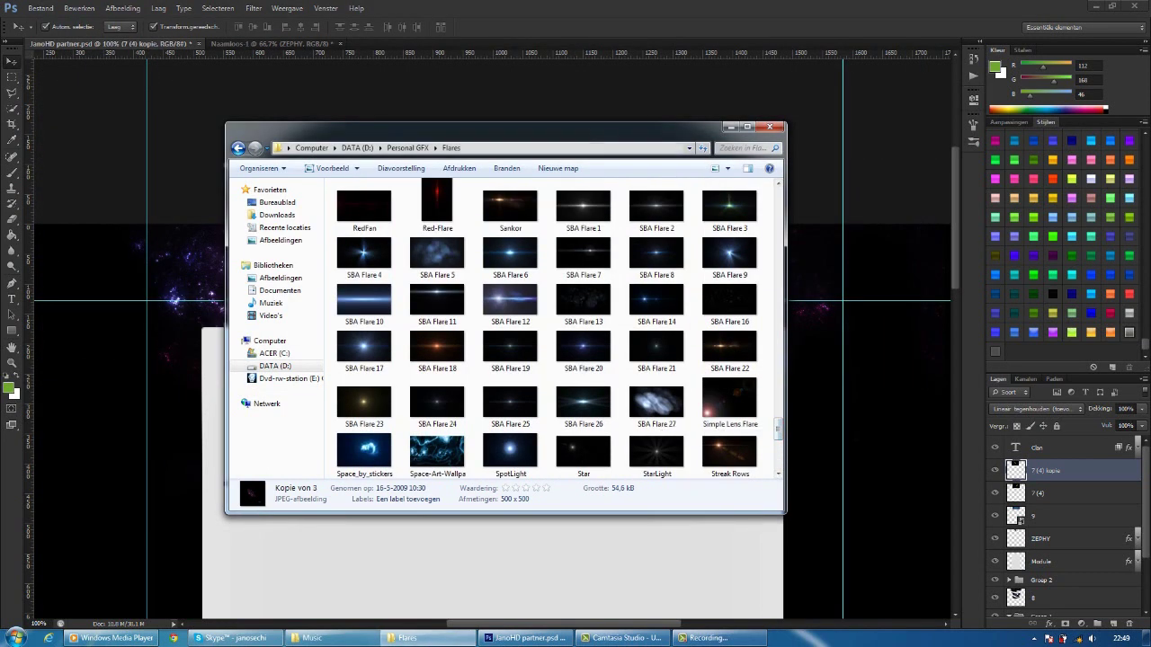
double_click(437, 353)
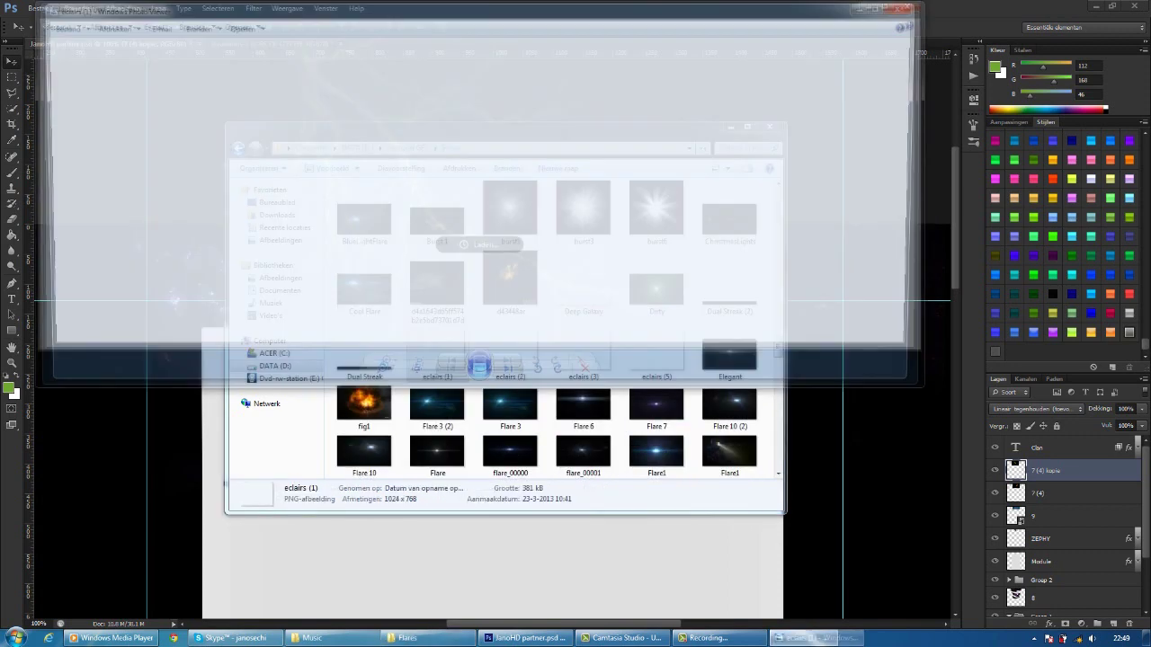
click(906, 6)
double_click(364, 354)
click(906, 6)
- Place the Blue (2) flare with Linear Dodge (Add) blending, centred horizontally along ZEPHY's upper edge
mouse_move(495, 127)
mouse_down()
mouse_move(855, 307)
mouse_move(411, 291)
mouse_up()
scroll(468, 485, up, 3)
scroll(467, 486, down, 1)
click(643, 290)
click(1039, 408)
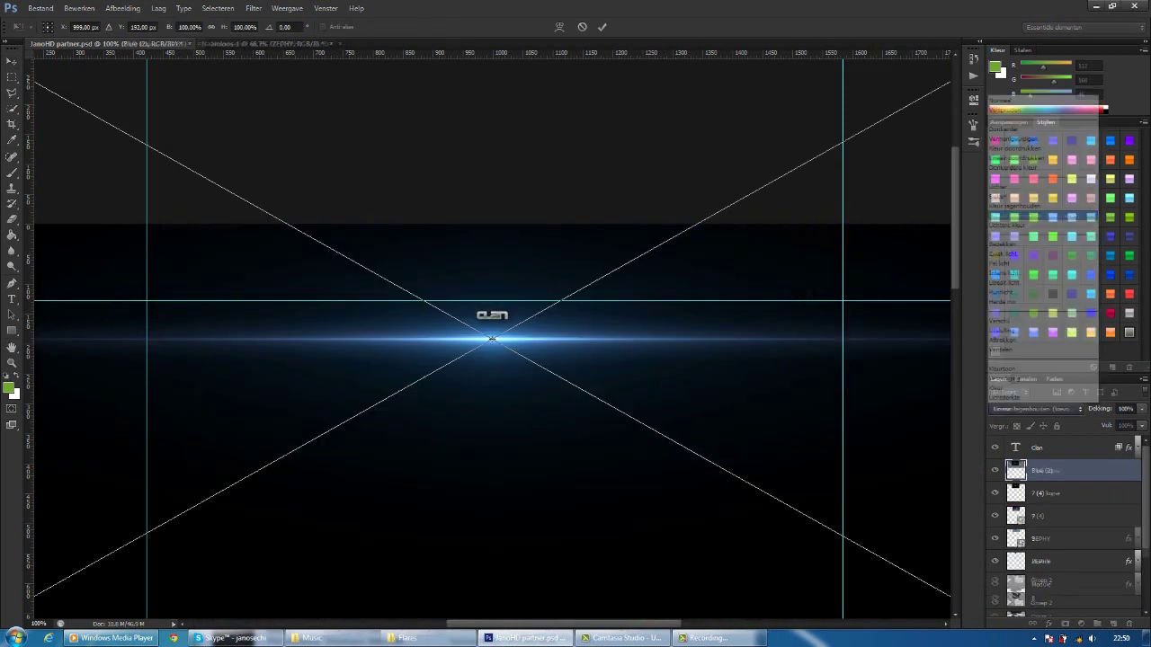
click(1034, 200)
drag(839, 313, 838, 216)
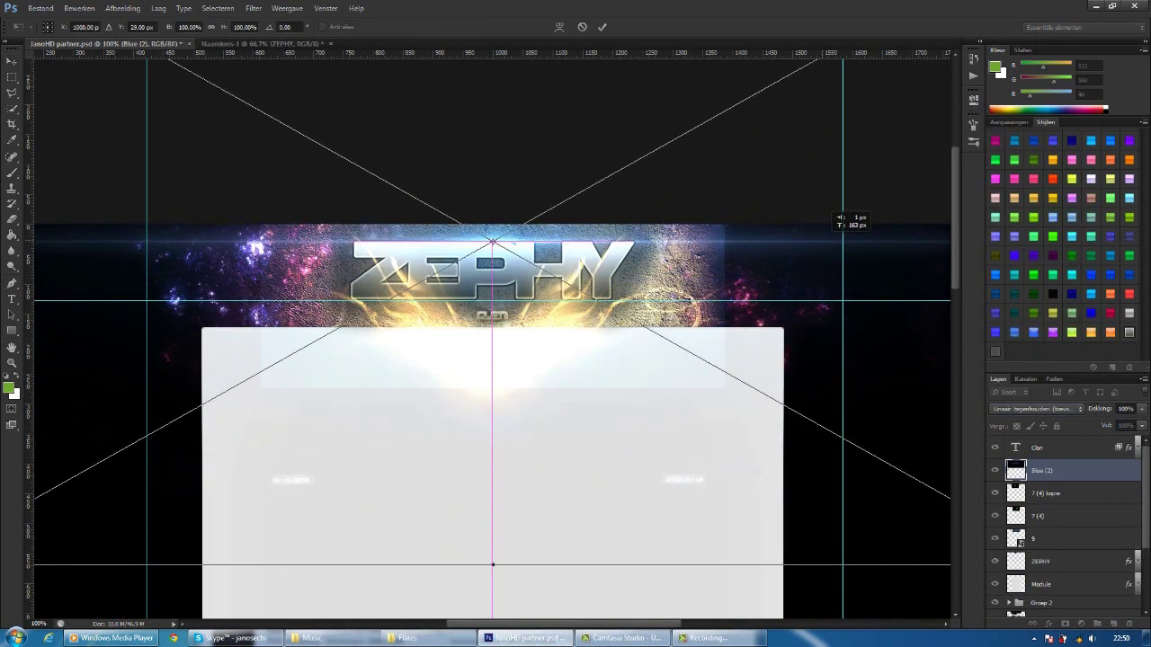
key(Return)
- Place a second Blue (2) flare with Linear Dodge (Add) blending, centred on the guide along ZEPHY's lower edge
click(431, 637)
drag(702, 476, 845, 284)
click(1039, 409)
click(1043, 259)
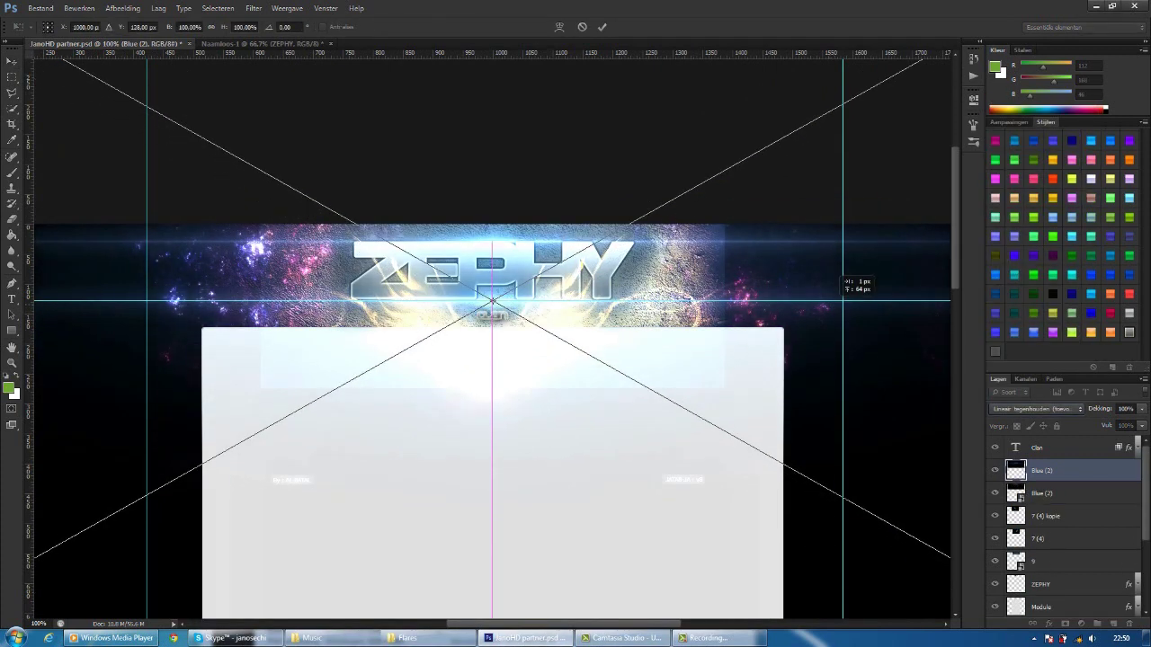
key(Return)
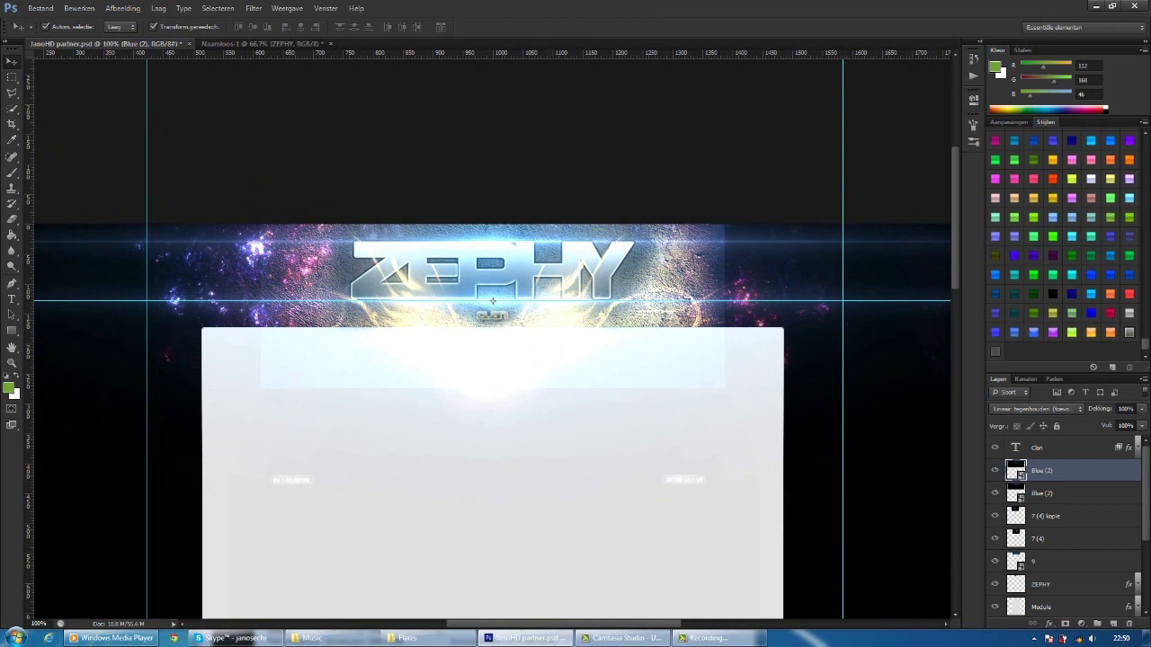
- Place OpticalFlare14 with Linear Dodge (Add) blending, scale it down and position its glow on the Z's upper-left corner
scroll(493, 301, down, 1)
click(408, 638)
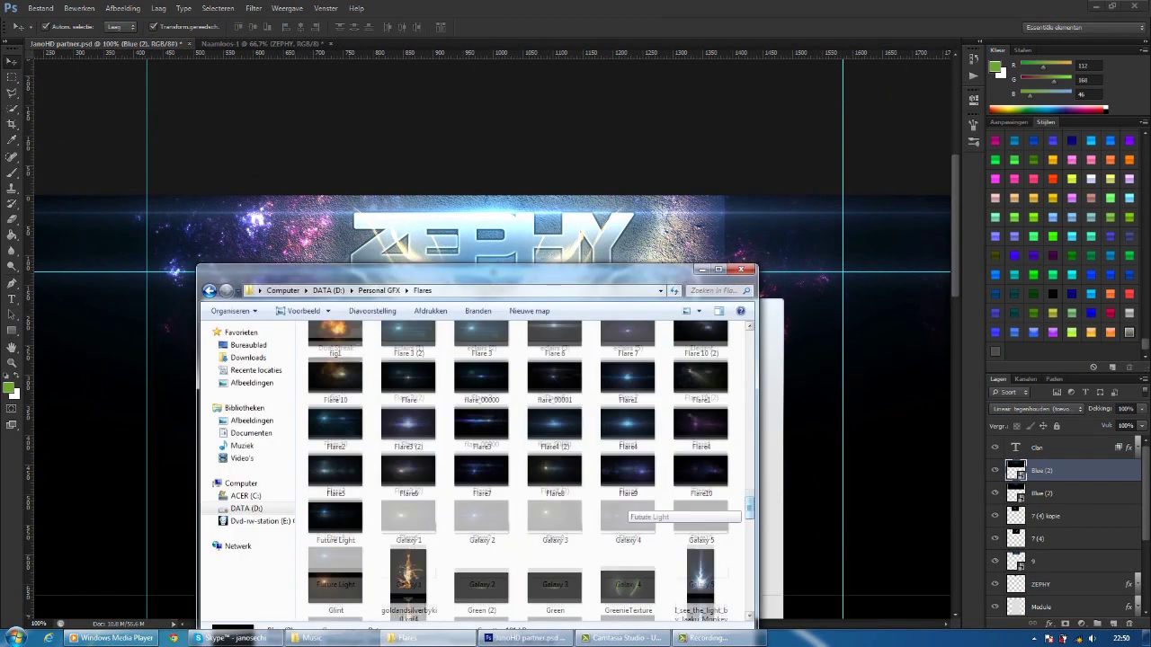
scroll(628, 504, down, 3)
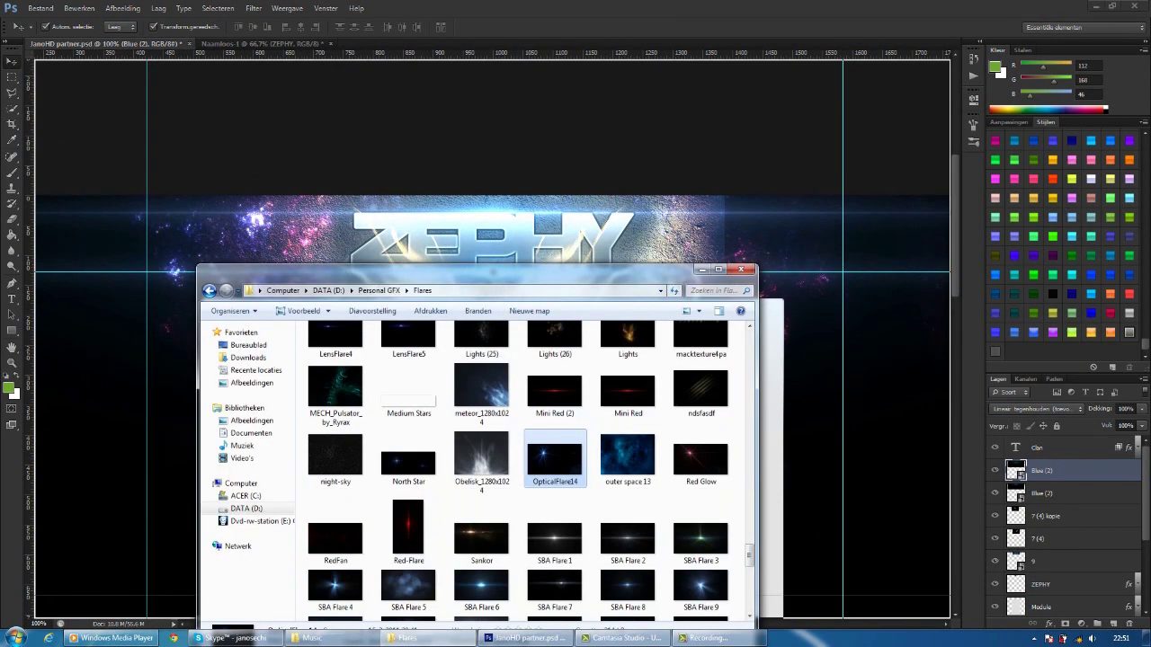
drag(552, 476, 491, 593)
key(ctrl+minus)
key(ctrl+minus)
key(ctrl+minus)
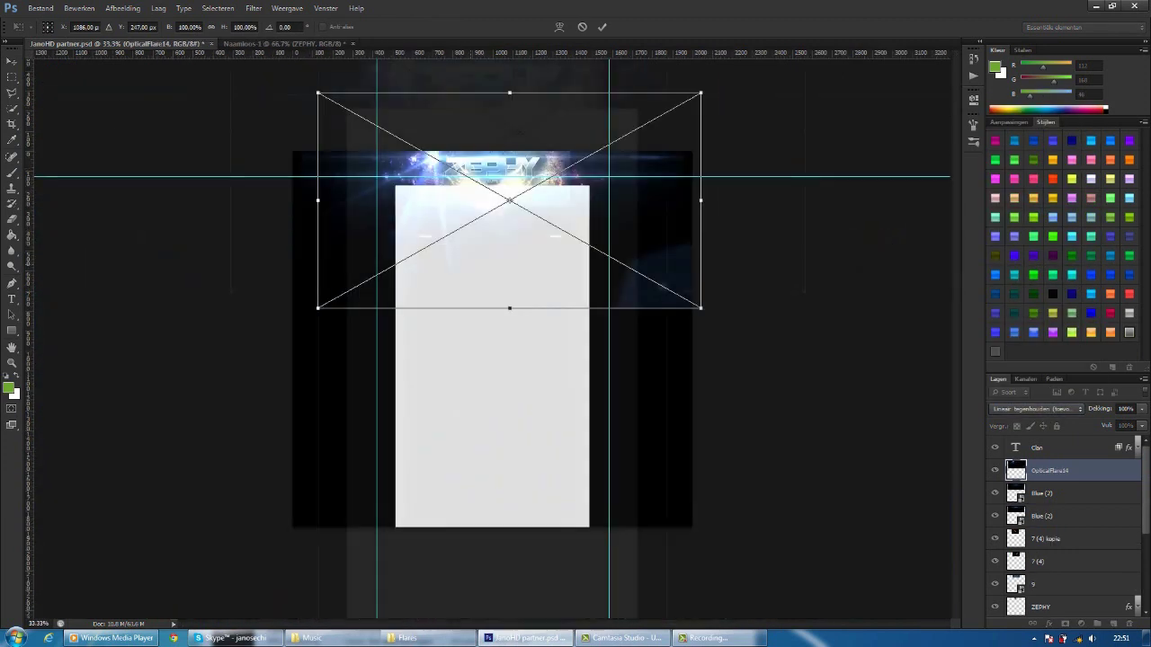
key(ctrl+plus)
scroll(493, 339, up, 2)
drag(956, 96, 610, 263)
drag(421, 291, 530, 183)
key(Return)
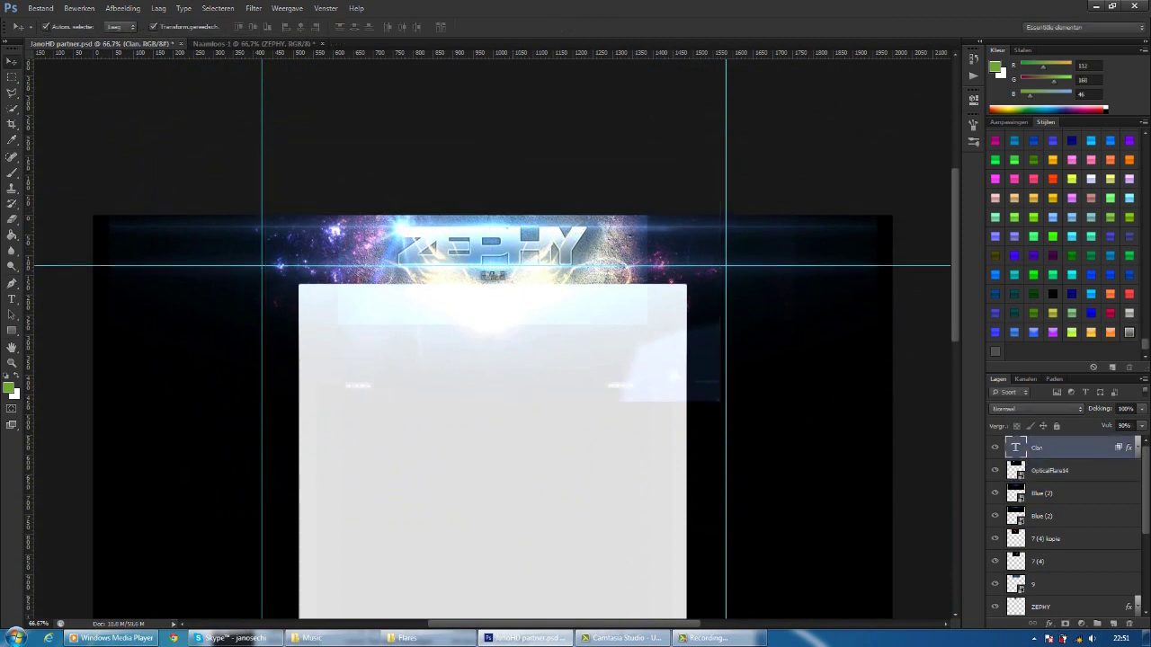
- Rasterize OpticalFlare14, both Blue (2) layers and layer 9, erasing OpticalFlare14's hard edge over the white panel
key(e)
key(Return)
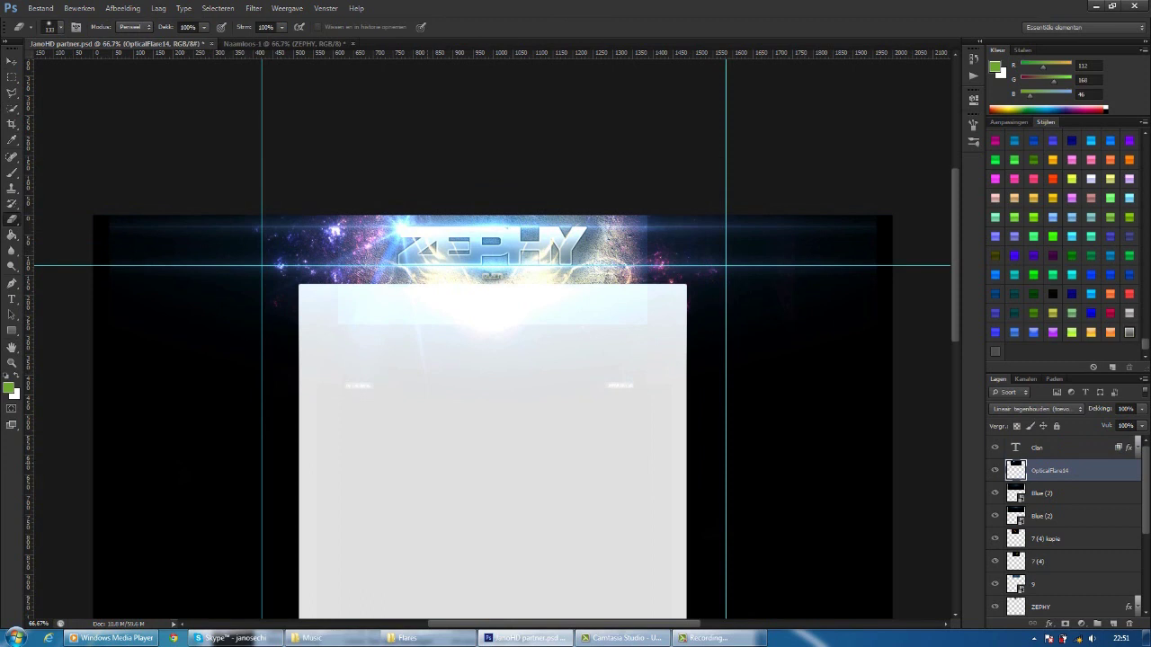
click(1043, 493)
click(1043, 516)
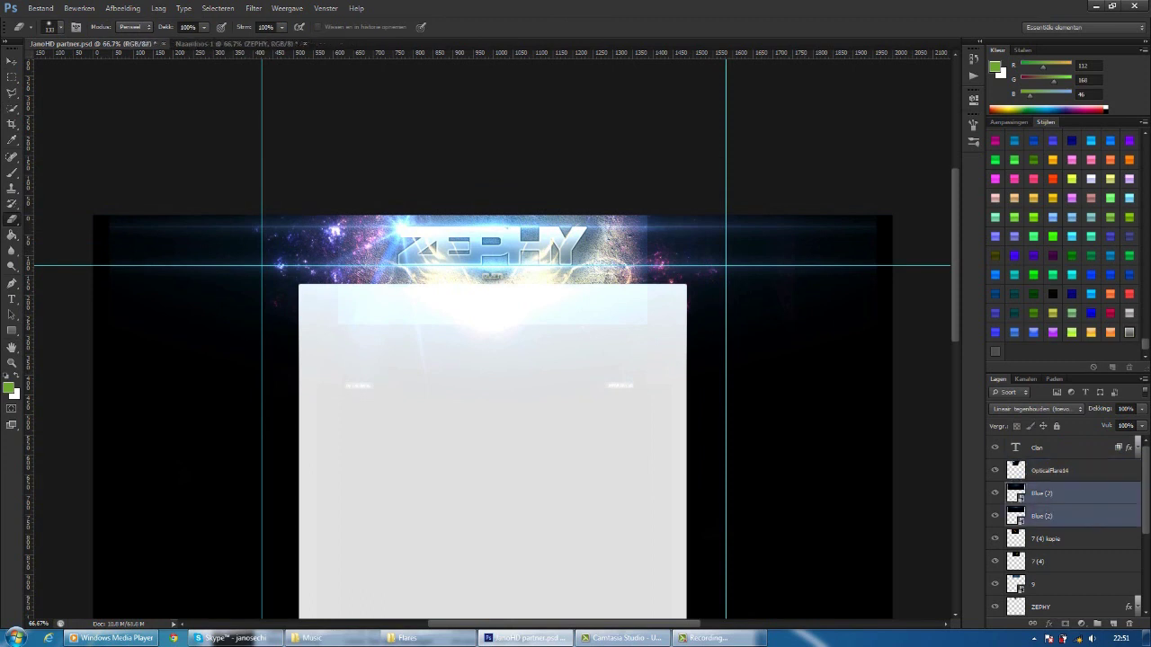
right_click(1043, 583)
key(Escape)
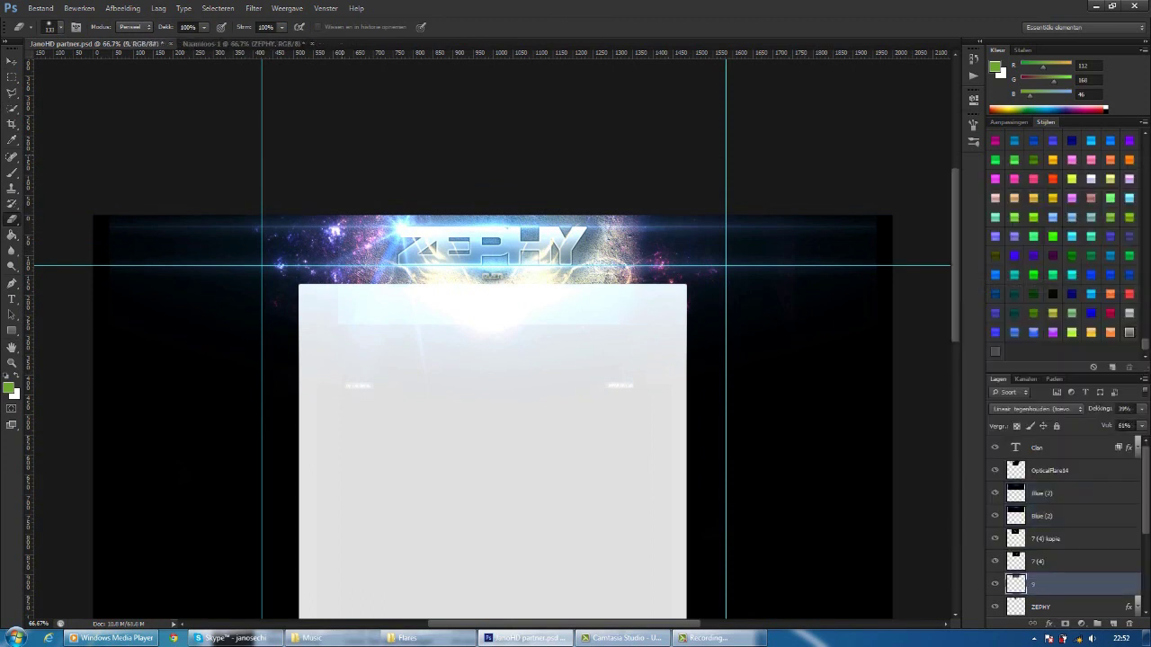
- Erase the outer ends of both Blue (2) flare streaks so they fade into the black background, and select layer 8
click(1043, 516)
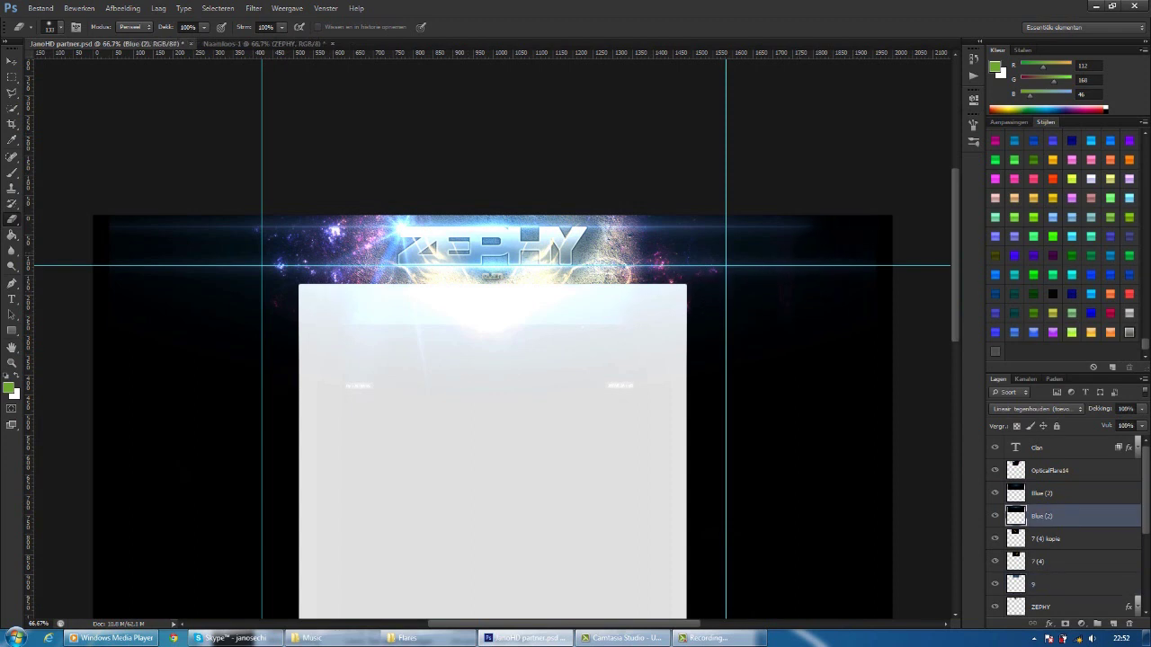
key(alt+bracketright)
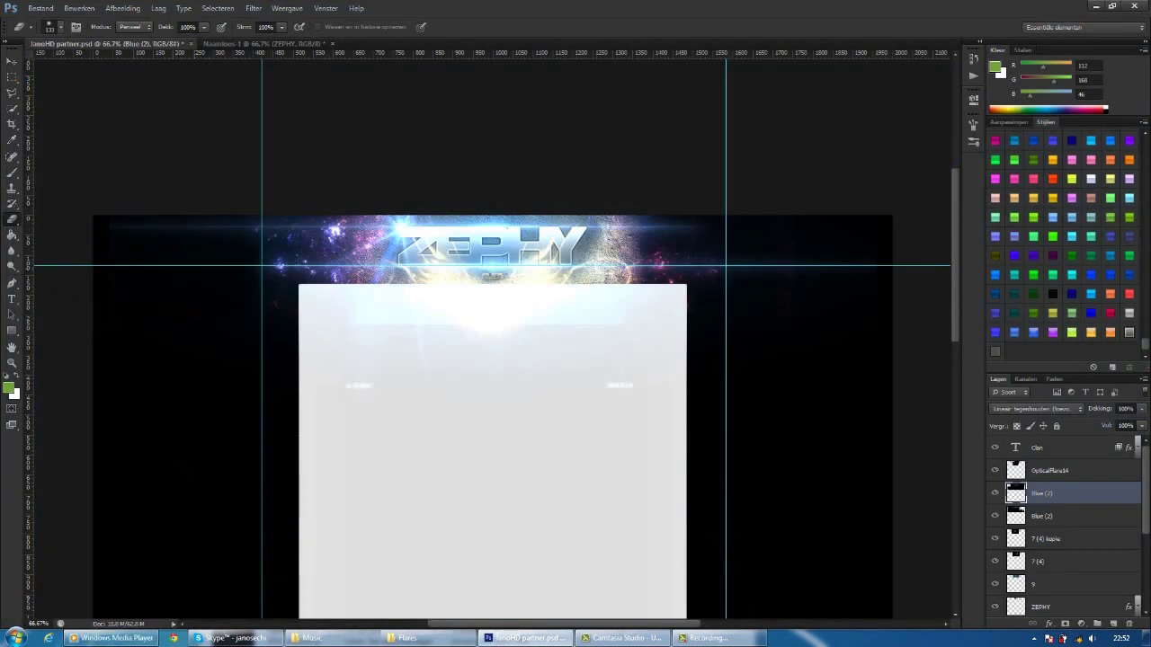
key(alt+bracketleft)
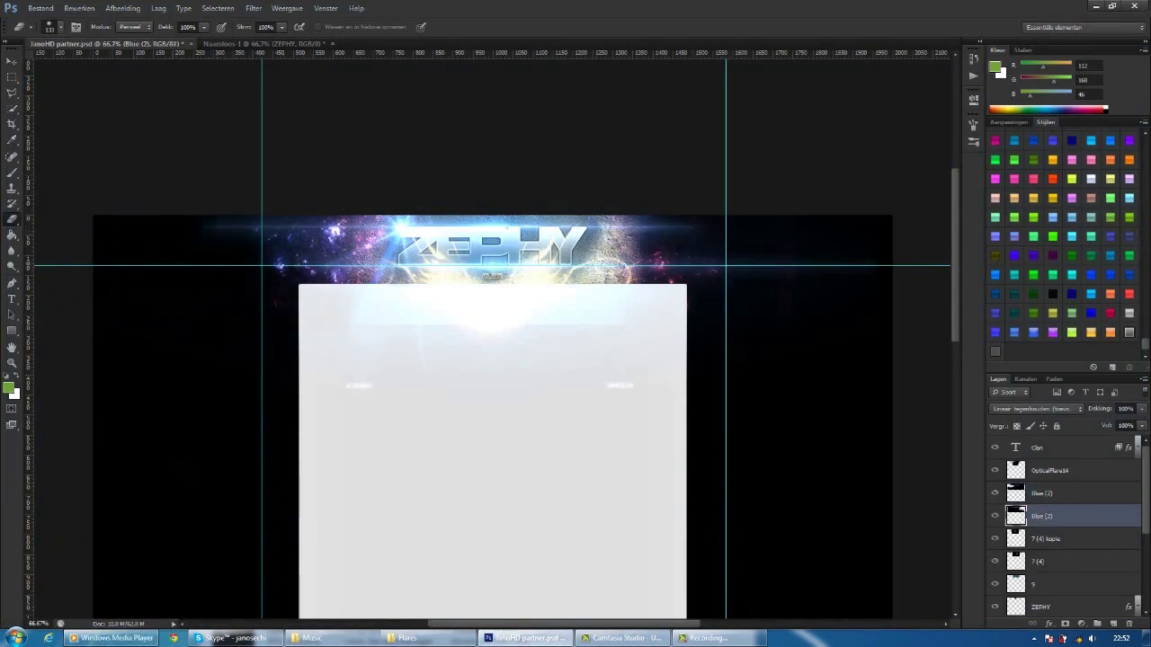
key(alt+bracketright)
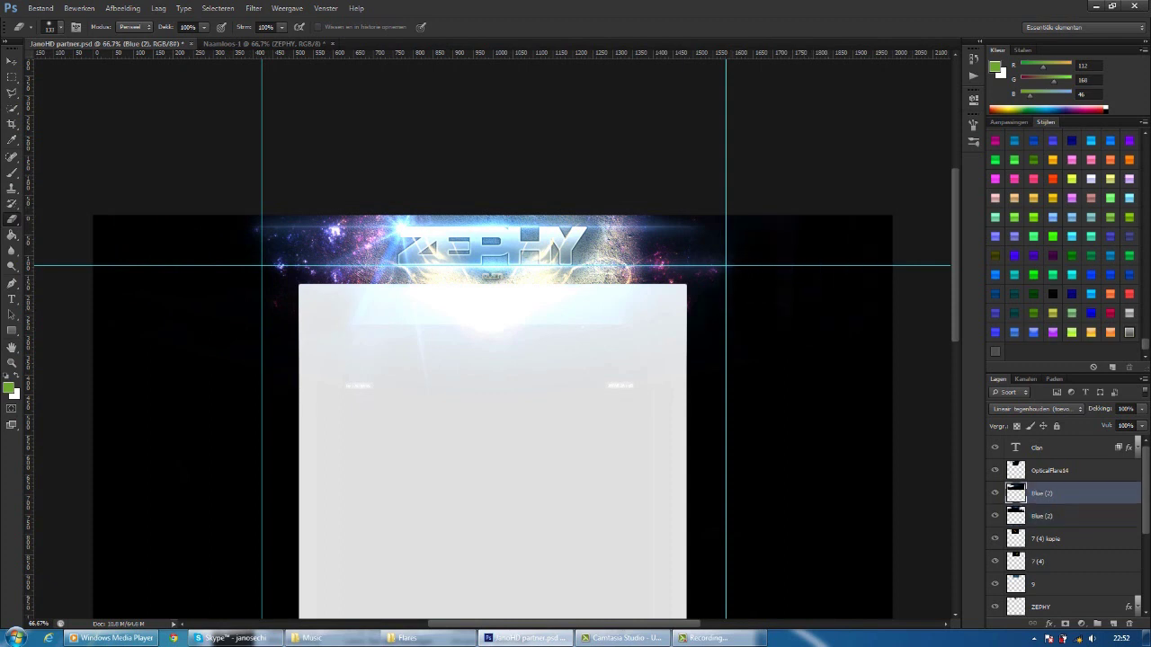
key(alt+bracketleft)
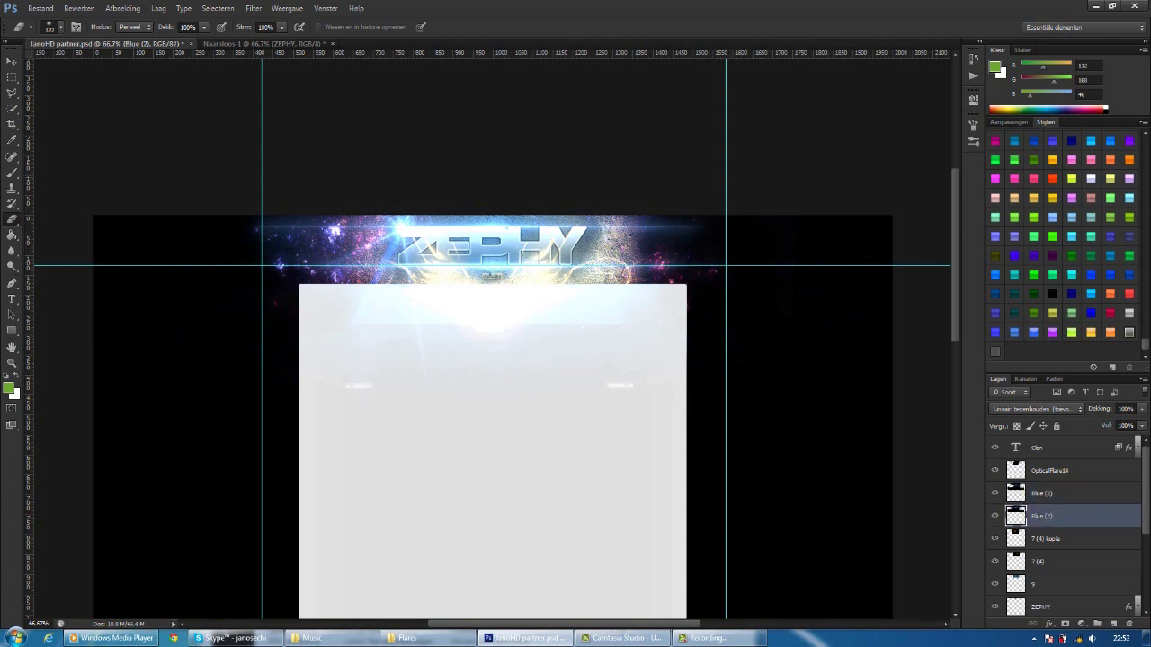
key(alt+bracketleft)
key(alt+bracketleft)
key(alt+bracketleft)
key(alt+bracketleft)
key(alt+bracketleft)
key(alt+bracketleft)
key(alt+bracketleft)
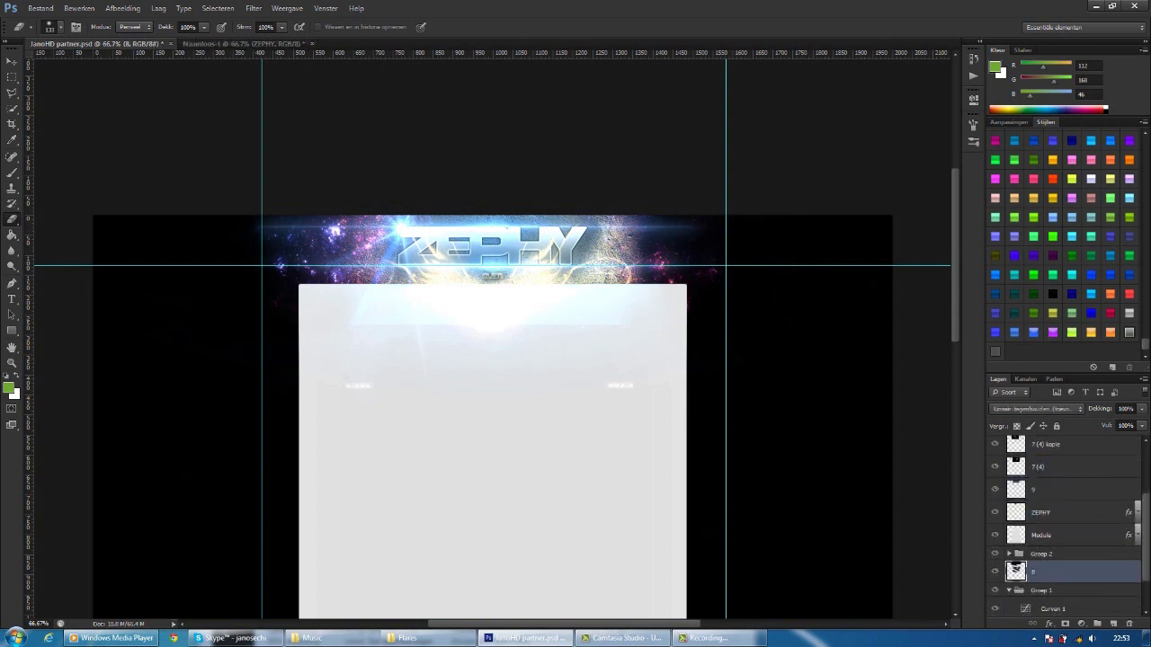
- Select the Clan text layer and examine the subtitle's legibility against the flares up close
key(v)
key(alt+period)
key(ctrl+plus)
key(ctrl+plus)
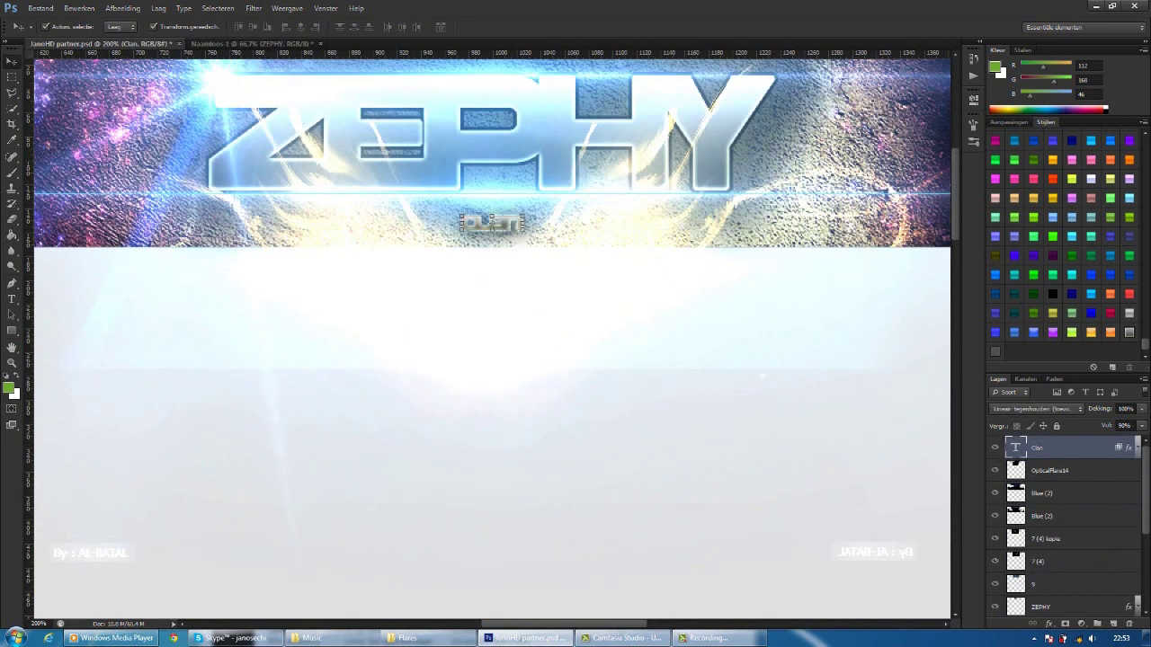
- Place the 002_800x600 texture from the Textures folder above OpticalFlare14, over the ZEPHY header
key(alt+bracketleft)
key(ctrl+t)
key(ctrl+minus)
key(ctrl+minus)
key(ctrl+plus)
key(alt+Tab)
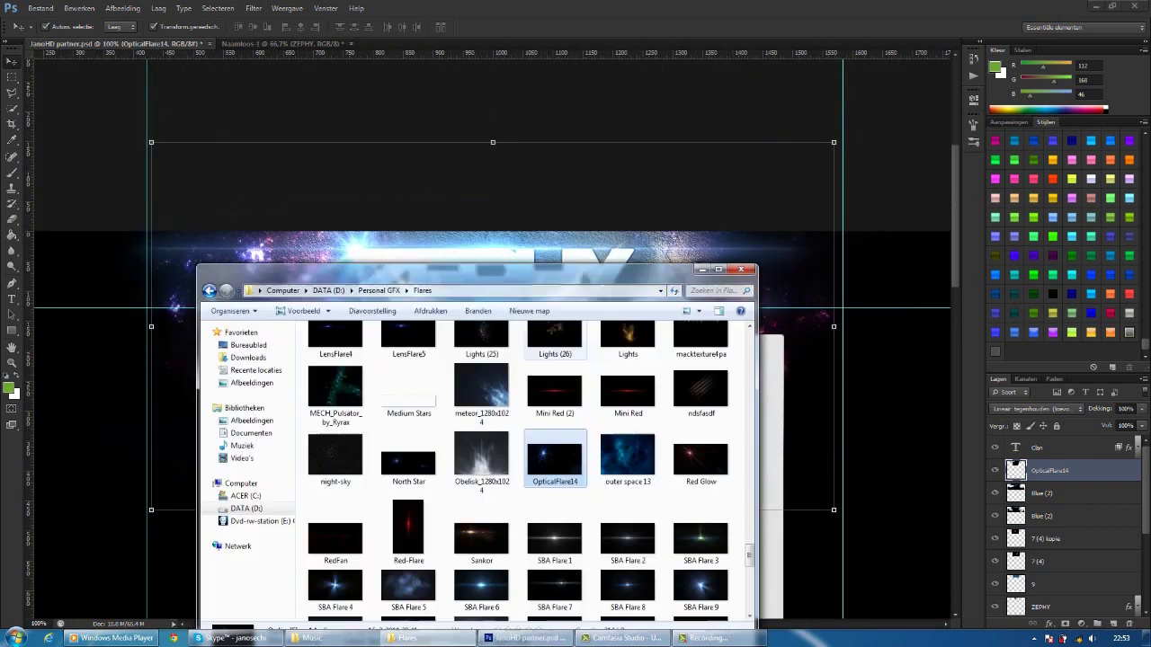
key(Right)
key(BackSpace)
key(Return)
key(alt+Tab)
key(Return)
- Set 002_800x600 to Linear Dodge (Add) blending and position a duplicate beside it across the rest of the header
click(1034, 408)
click(1079, 213)
drag(491, 360, 654, 263)
right_click(1043, 470)
click(1007, 69)
key(Return)
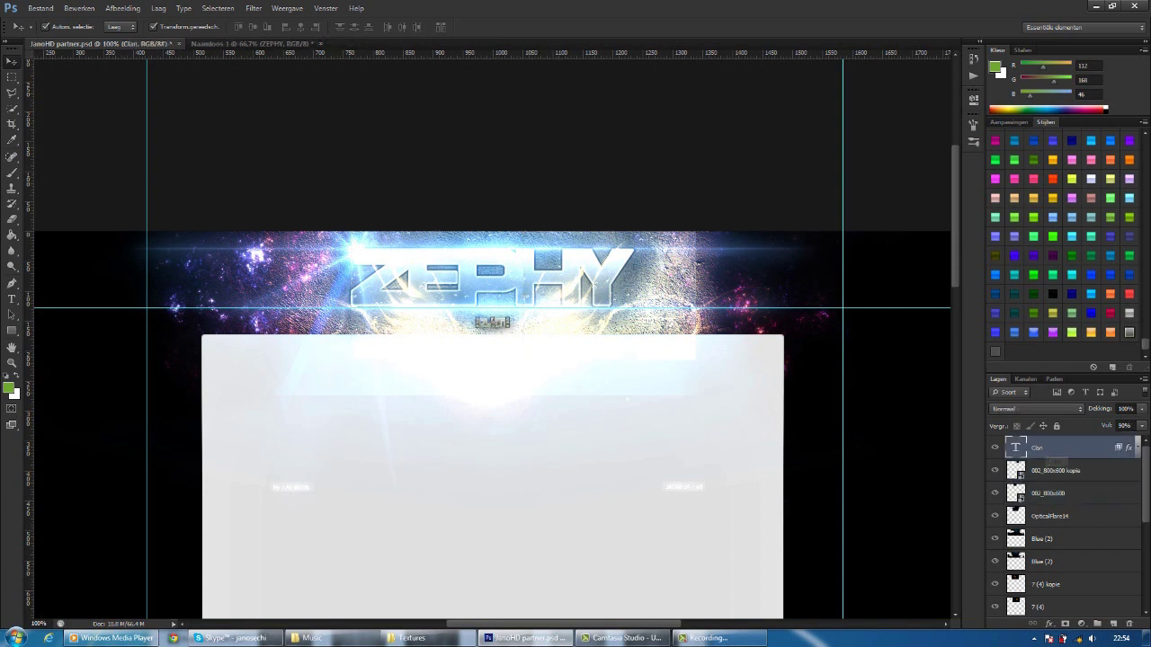
- Rasterize both 002_800x600 layers and erase their hard edges along the header's side and over the white panel
key(e)
click(52, 27)
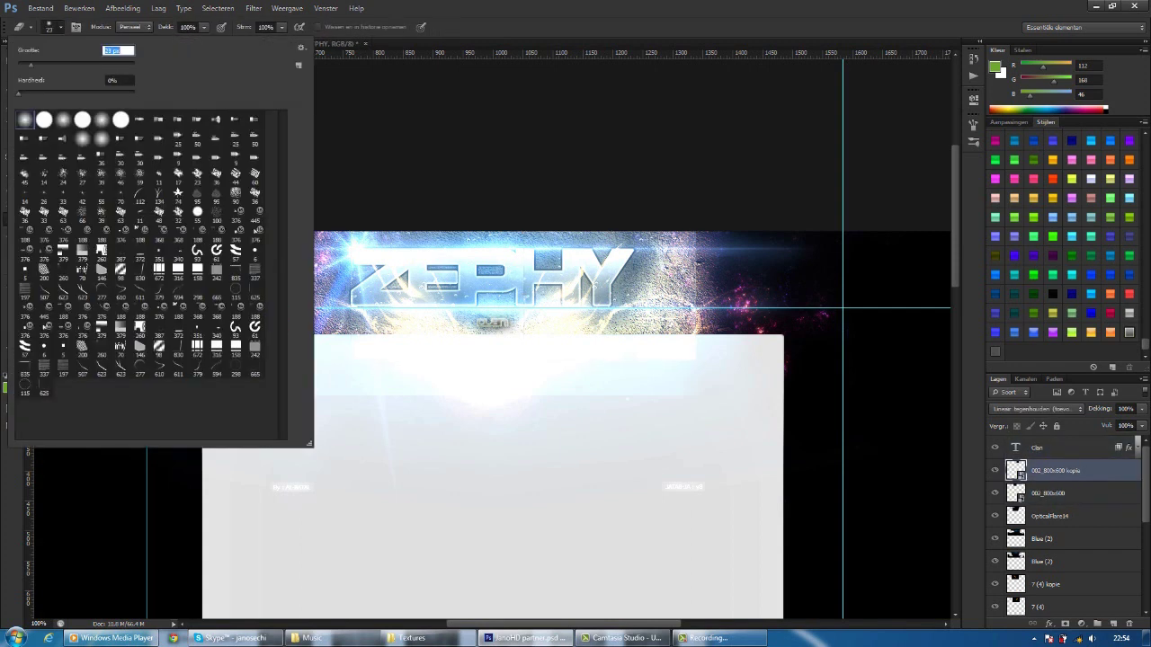
key(Return)
right_click(1016, 471)
key(Escape)
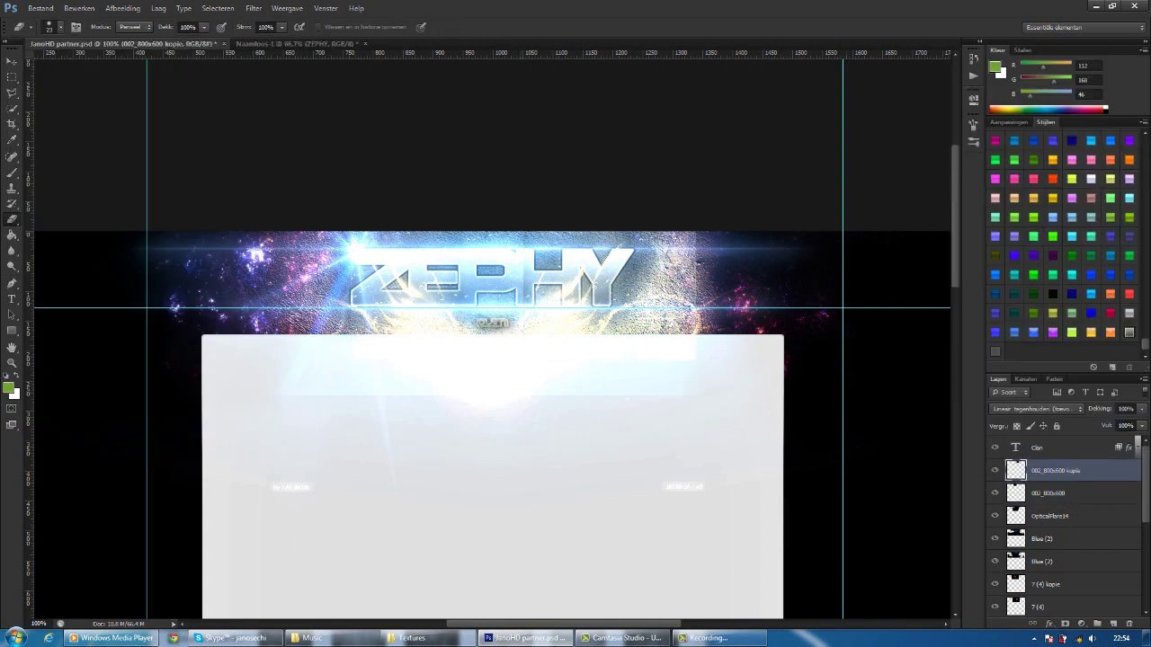
click(1048, 492)
key(v)
key(alt+bracketleft)
key(alt+bracketright)
key(alt+bracketright)
click(55, 27)
double_click(108, 172)
key(alt+bracketright)
key(alt+bracketleft)
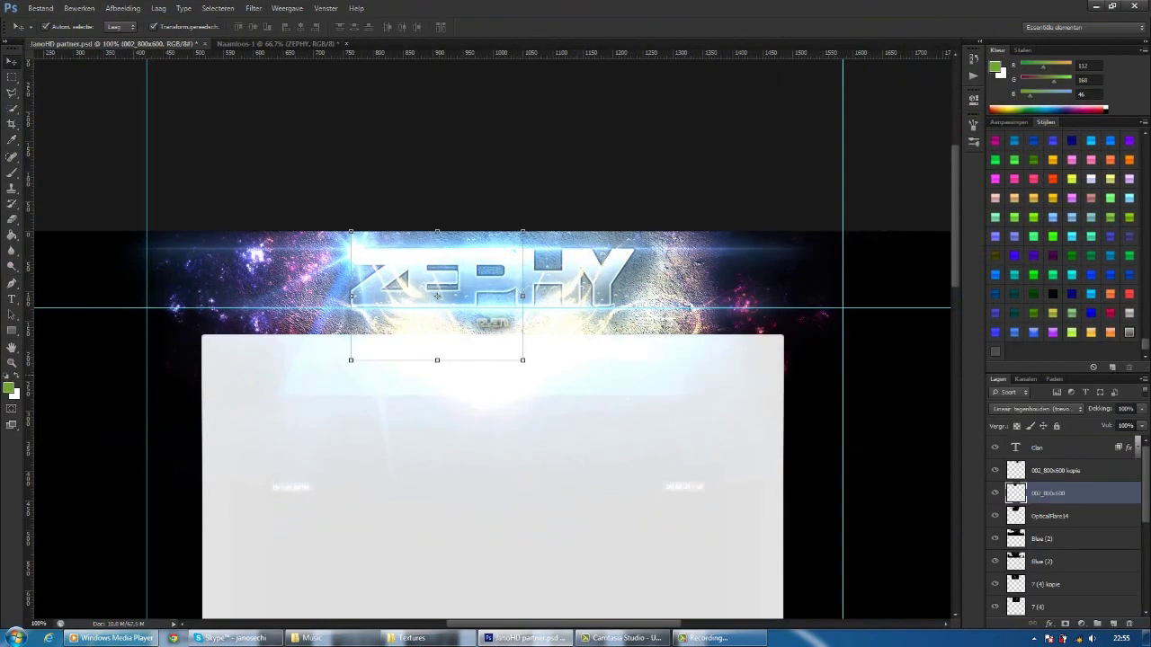
- Browse the Icons folder and the Game And Film Stocks, People and Clouds stock images for a suitable overlay
key(alt+bracketleft)
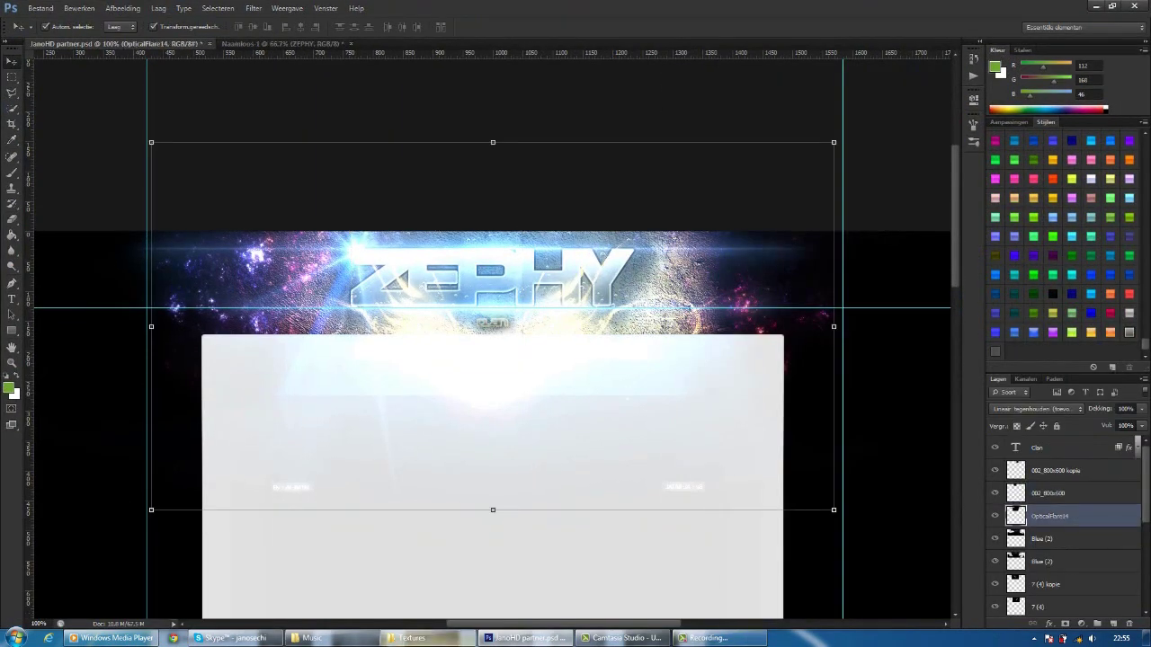
click(430, 637)
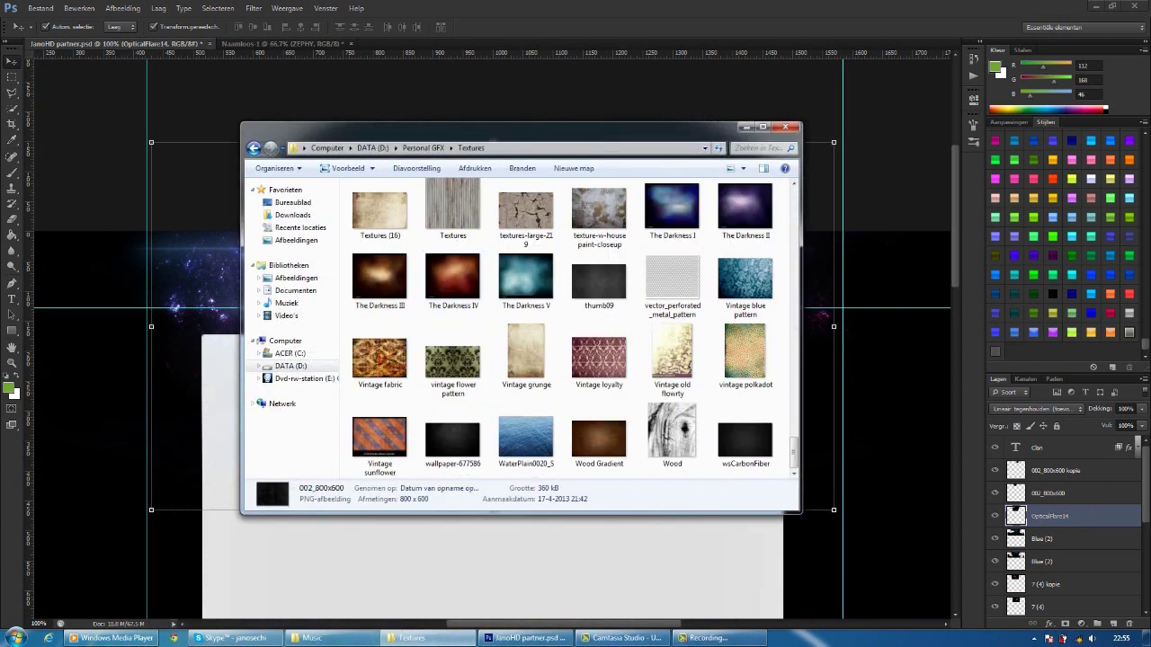
key(BackSpace)
key(i)
key(Return)
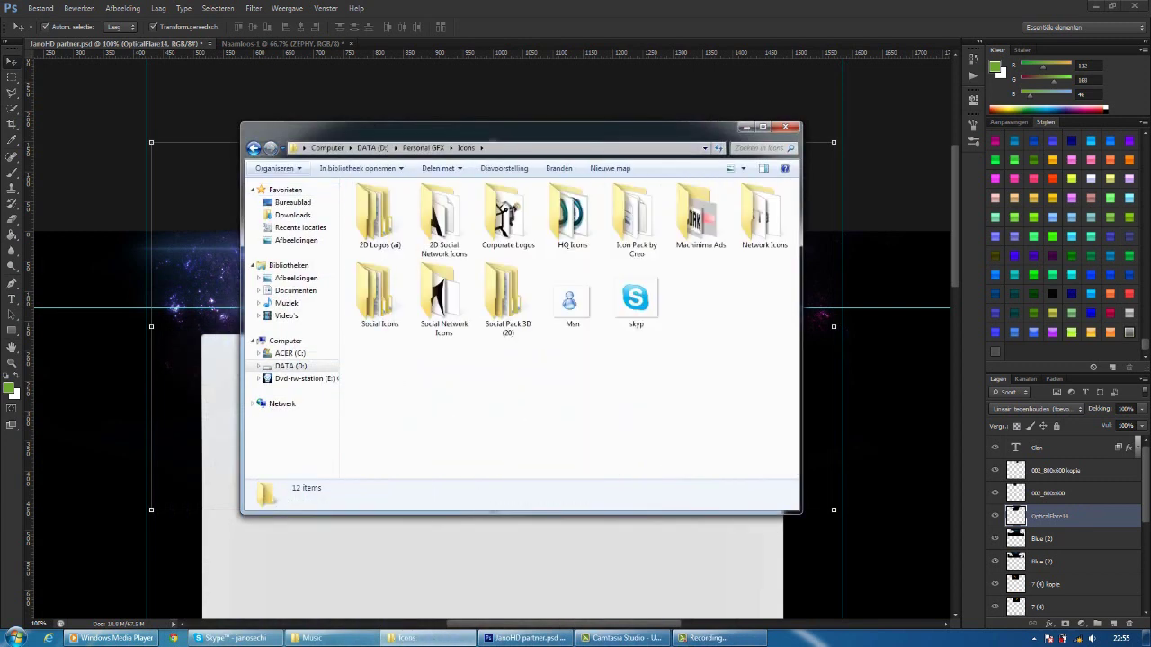
key(BackSpace)
key(s)
key(Return)
key(g)
key(Return)
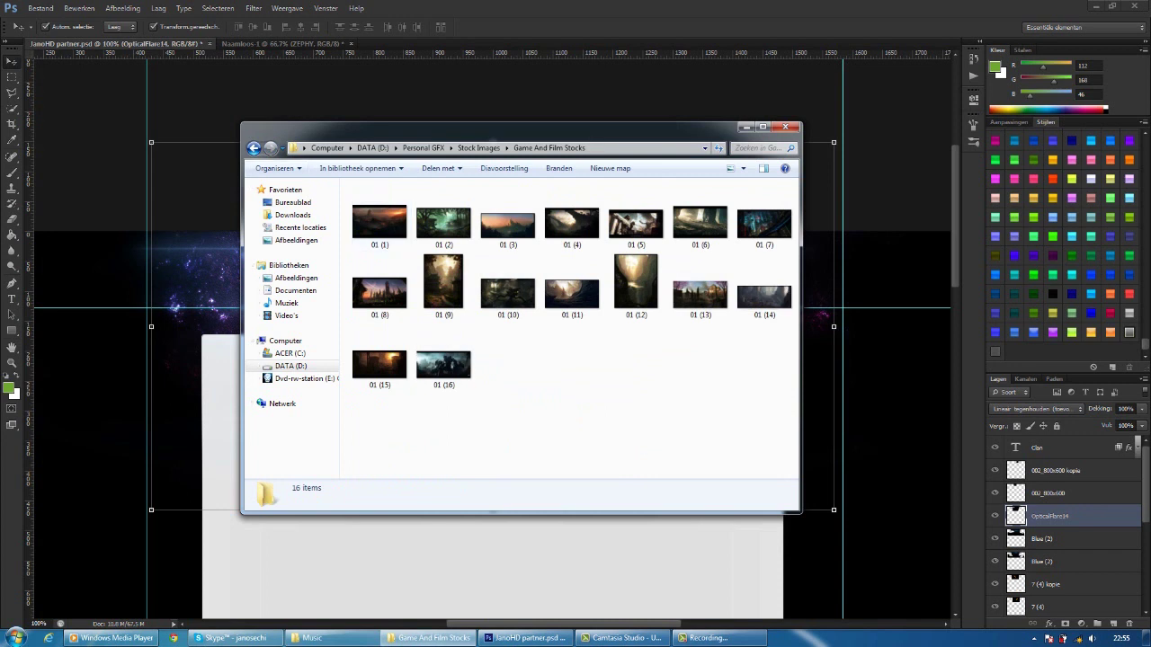
key(BackSpace)
key(p)
key(Return)
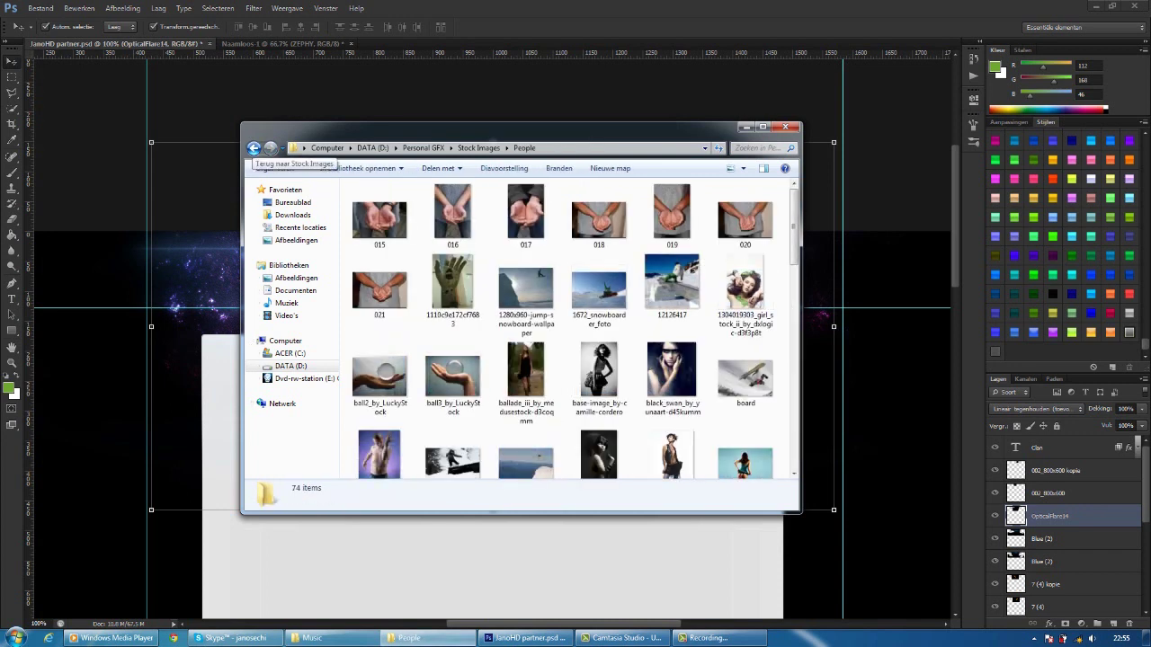
key(BackSpace)
key(c)
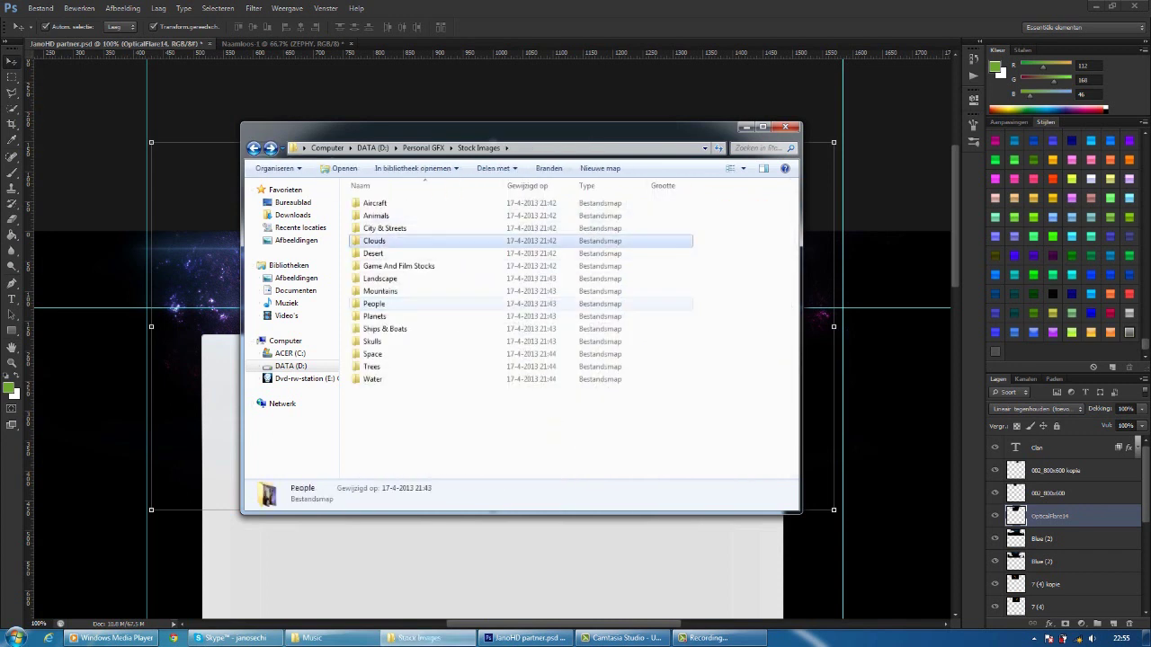
key(Return)
drag(503, 128, 465, 315)
key(Return)
key(Escape)
key(BackSpace)
key(BackSpace)
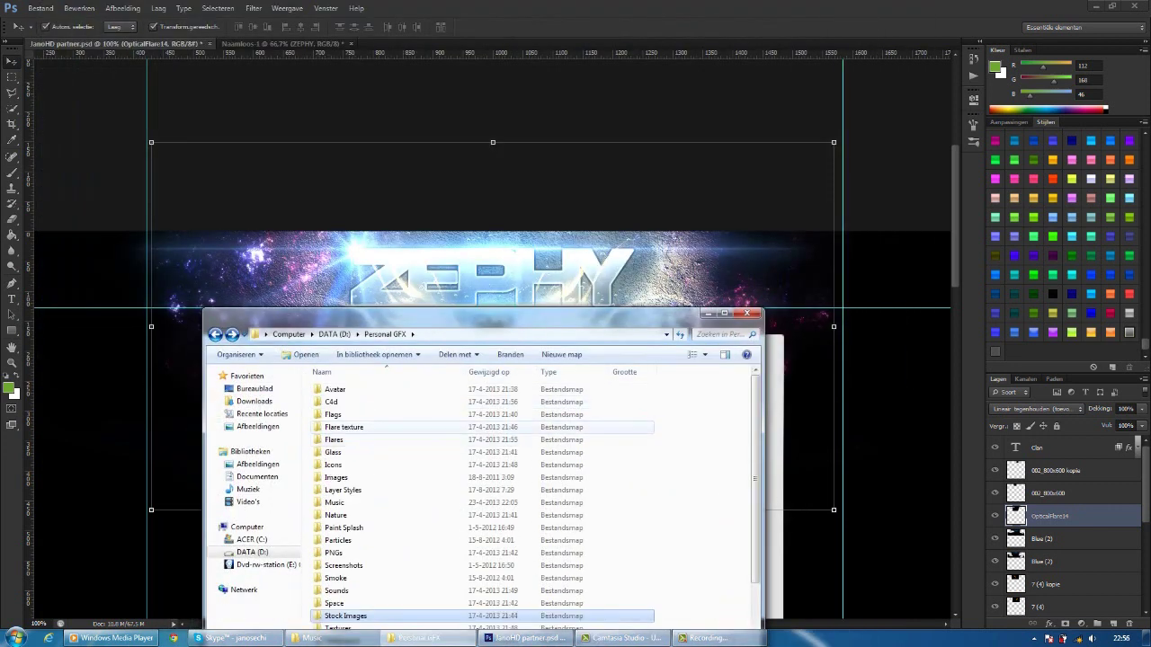
- Place glass2 from the Glass folder with Linear Dodge (Add) blending and bring it to the front of the layer stack
key(g)
key(Return)
key(Right)
key(Return)
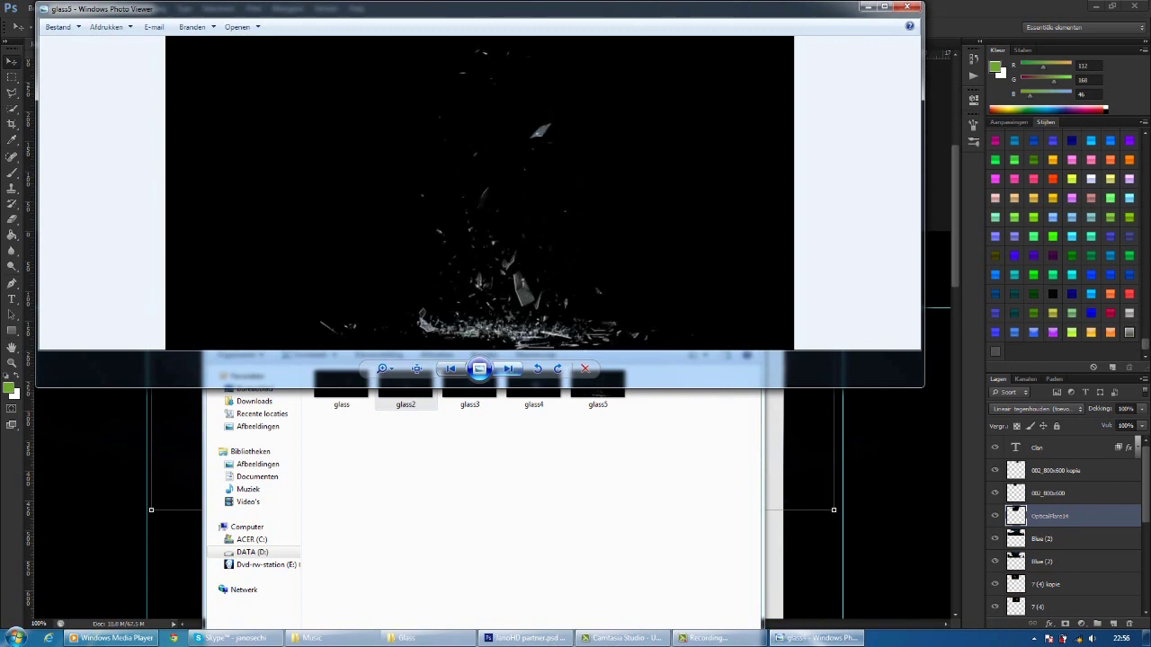
key(Escape)
drag(405, 387, 442, 361)
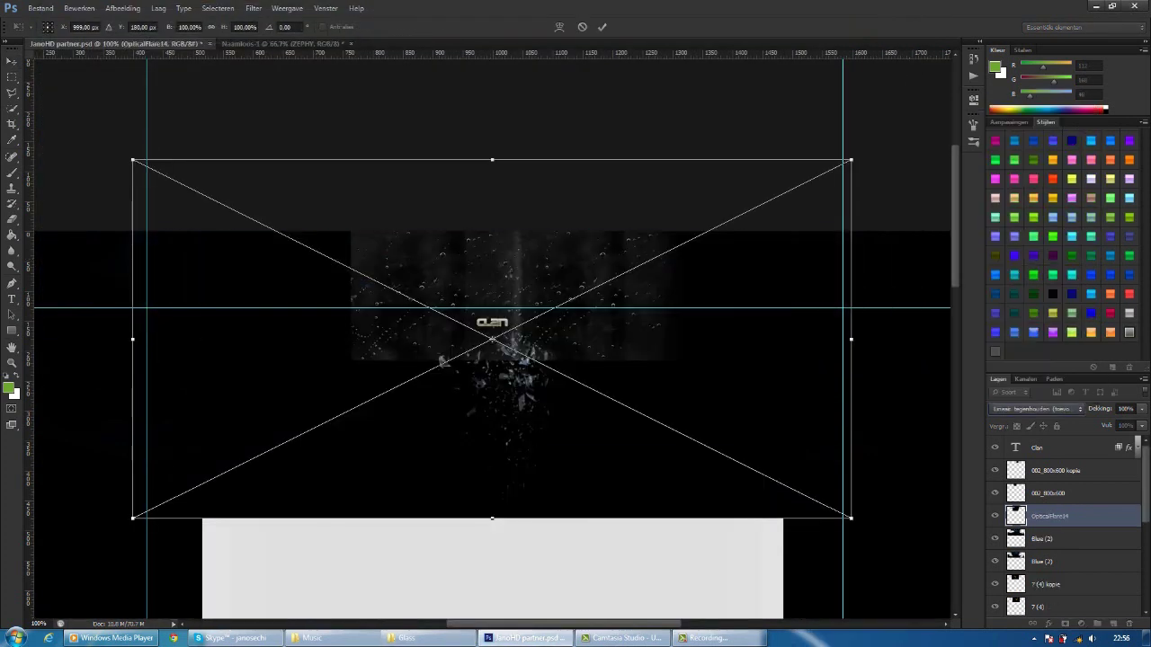
key(shift+alt+w)
key(Return)
key(ctrl+shift+bracketright)
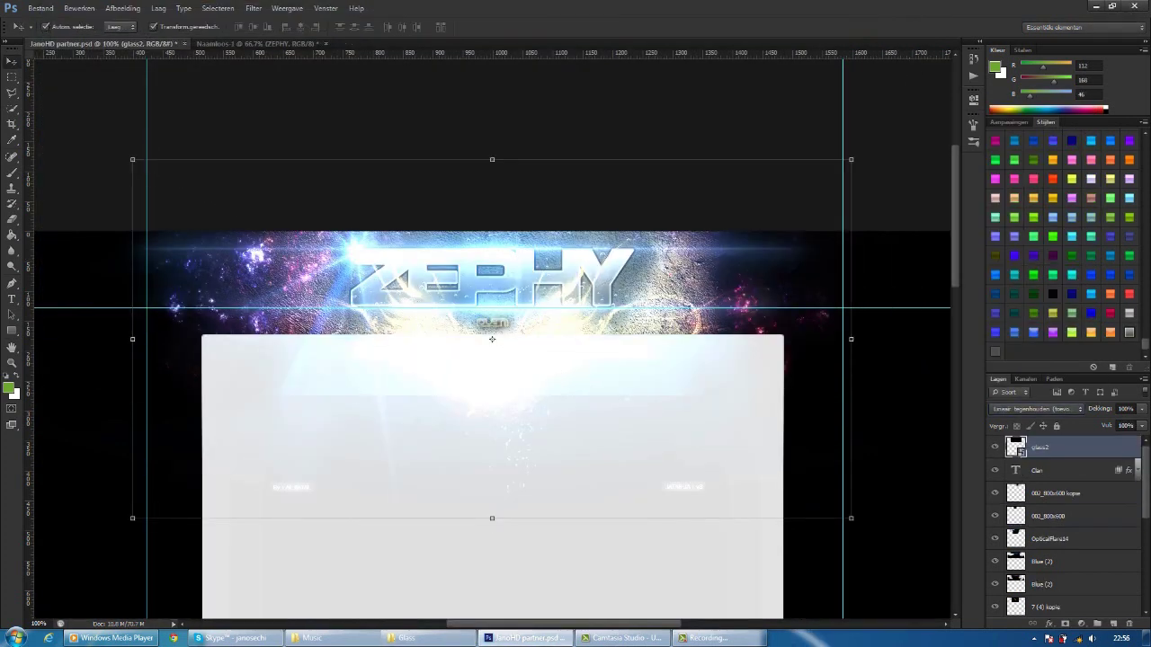
- Move the glass2 shards up over the ZEPHY title and bring the Clan text layer above them
drag(492, 339, 493, 184)
click(491, 321)
key(ctrl+])
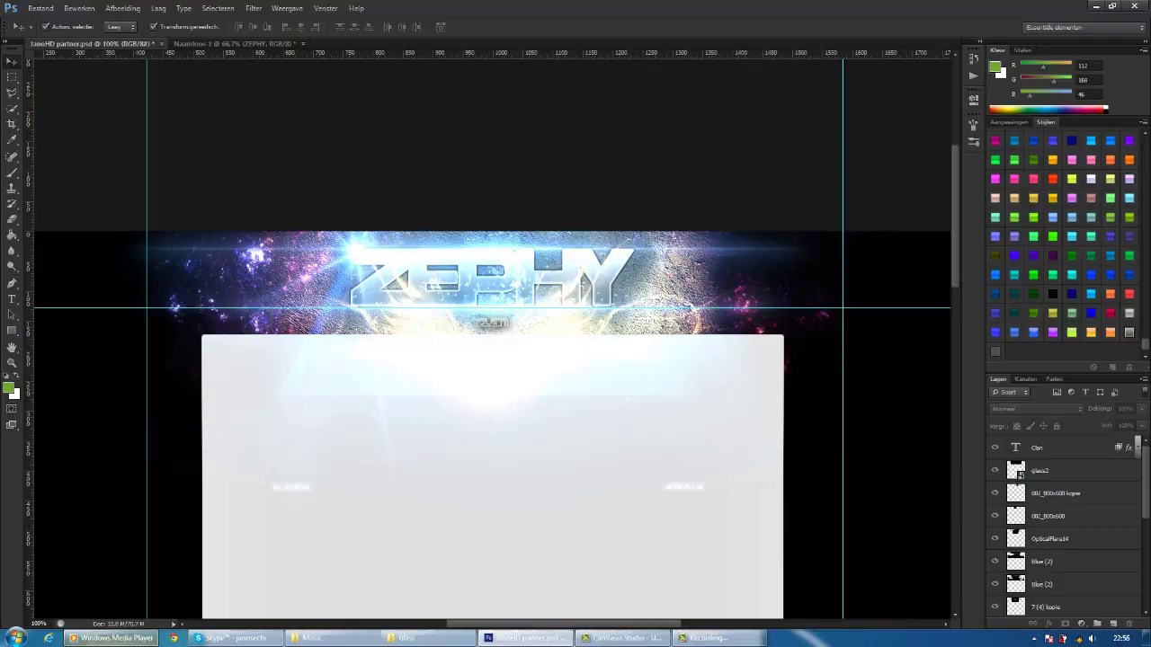
- Look through the Personal GFX folders, including Smoke, for another overlay image
key(alt+Tab)
key(BackSpace)
double_click(351, 321)
key(BackSpace)
double_click(352, 434)
drag(539, 171, 492, 136)
key(BackSpace)
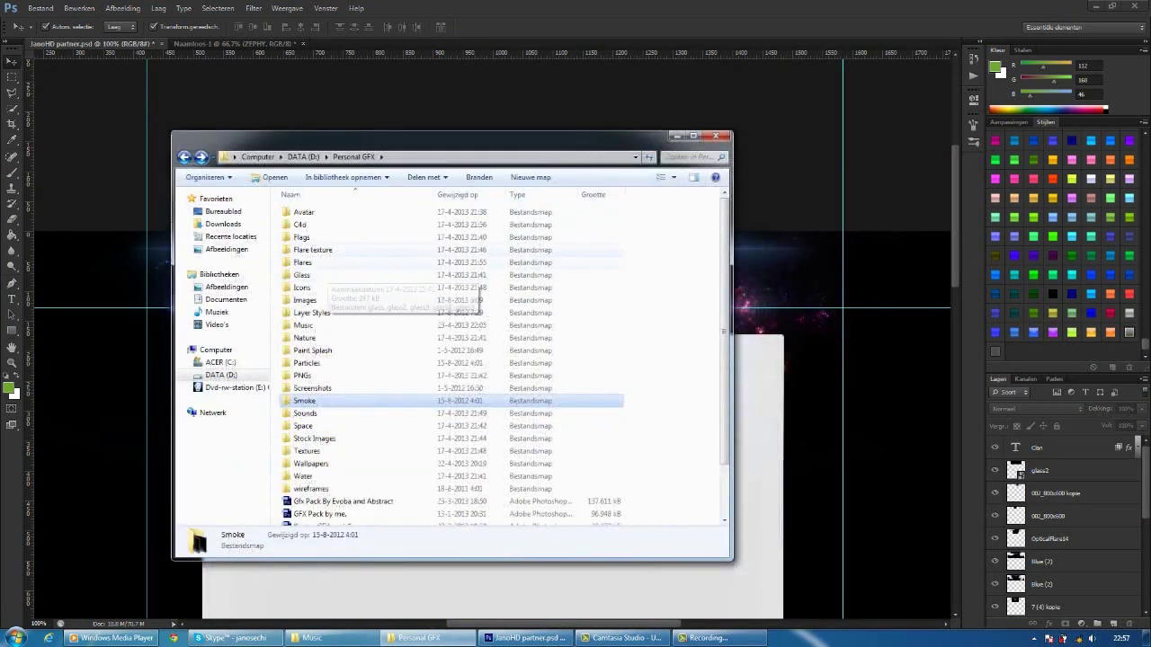
- Place flare 7 from the Flares folder with Linear Dodge (Add) blending, centred over the ZEPHY and Clan titles
double_click(303, 262)
scroll(494, 360, down, 5)
drag(675, 278, 558, 308)
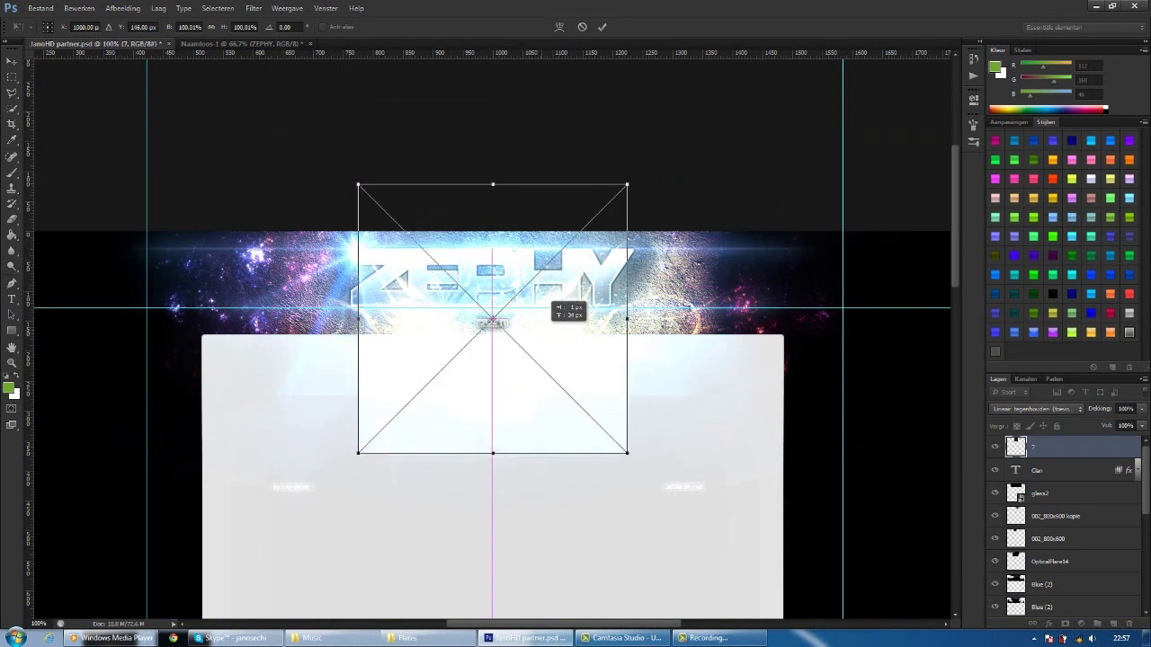
key(Return)
click(427, 637)
drag(296, 173, 400, 207)
scroll(537, 335, down, 5)
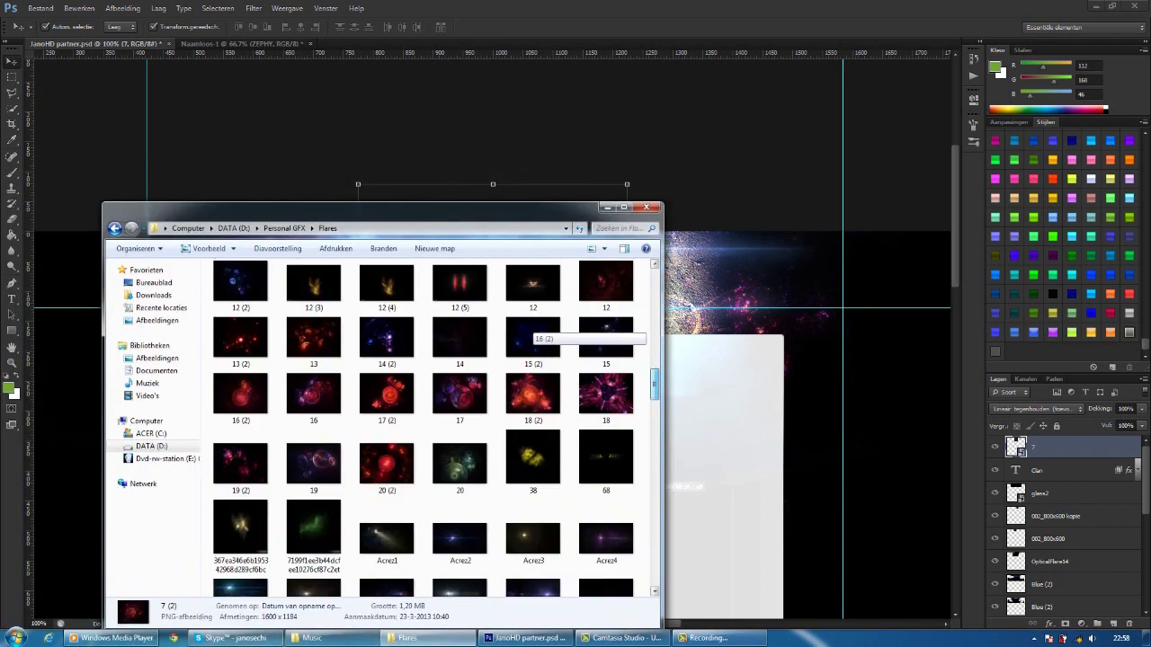
click(606, 207)
- Turn off the gradient overlay in the Clan text's layer style, keeping its stroke
click(1037, 471)
right_click(1016, 468)
click(1048, 476)
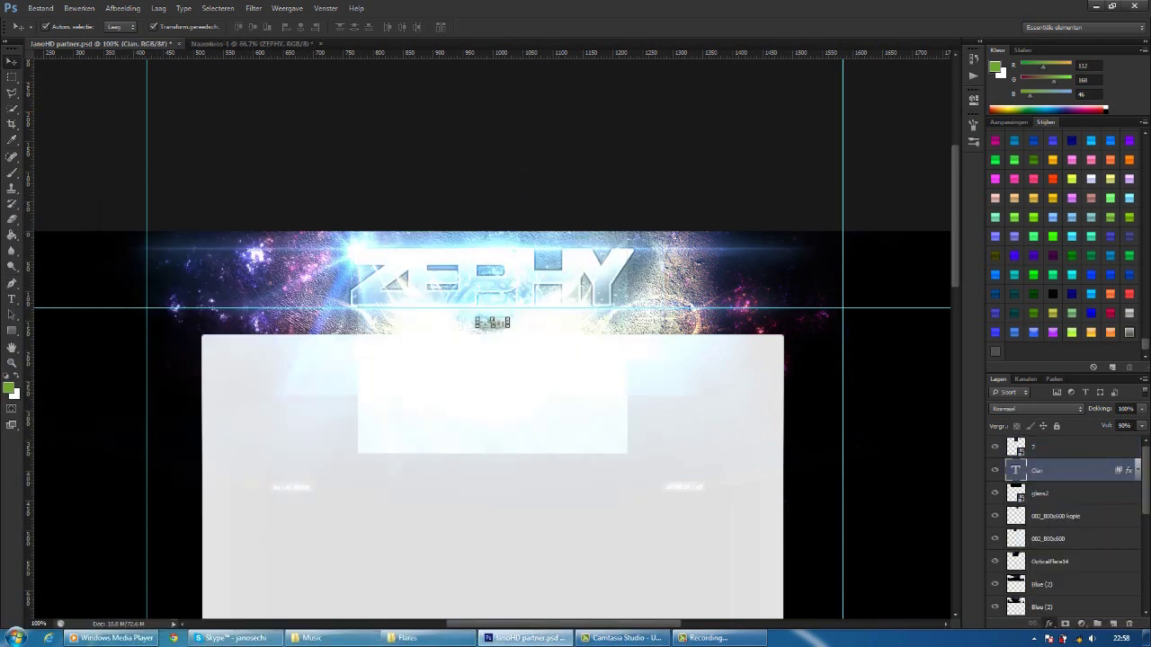
key(ctrl+plus)
click(707, 200)
click(898, 112)
click(681, 134)
click(897, 112)
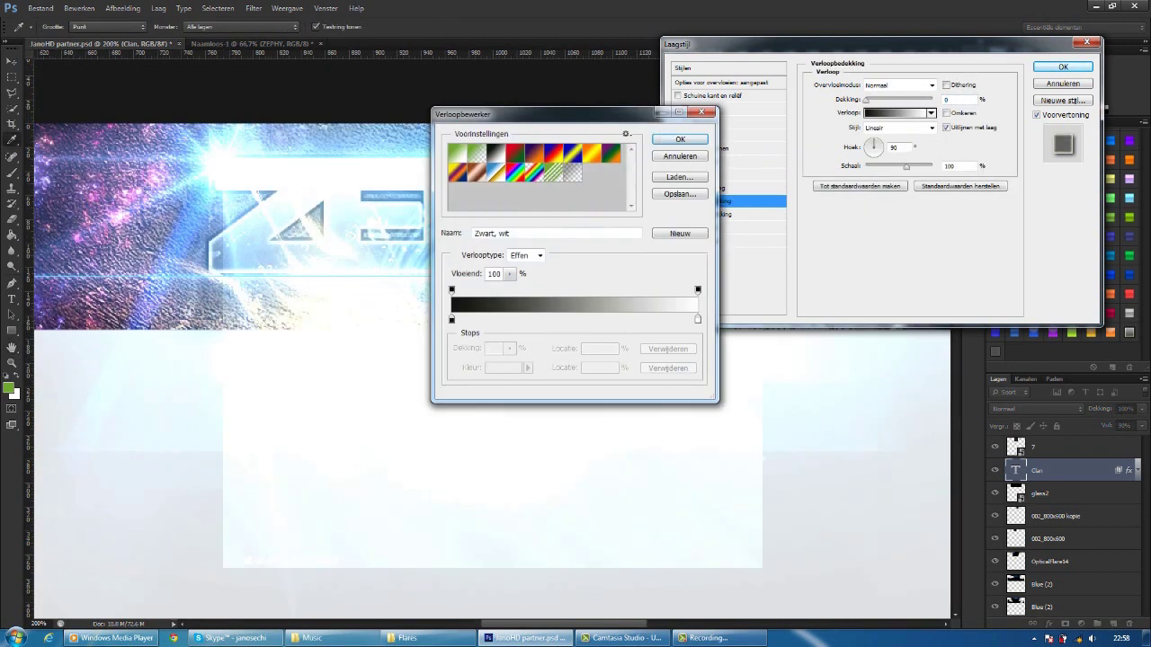
key(Escape)
click(677, 201)
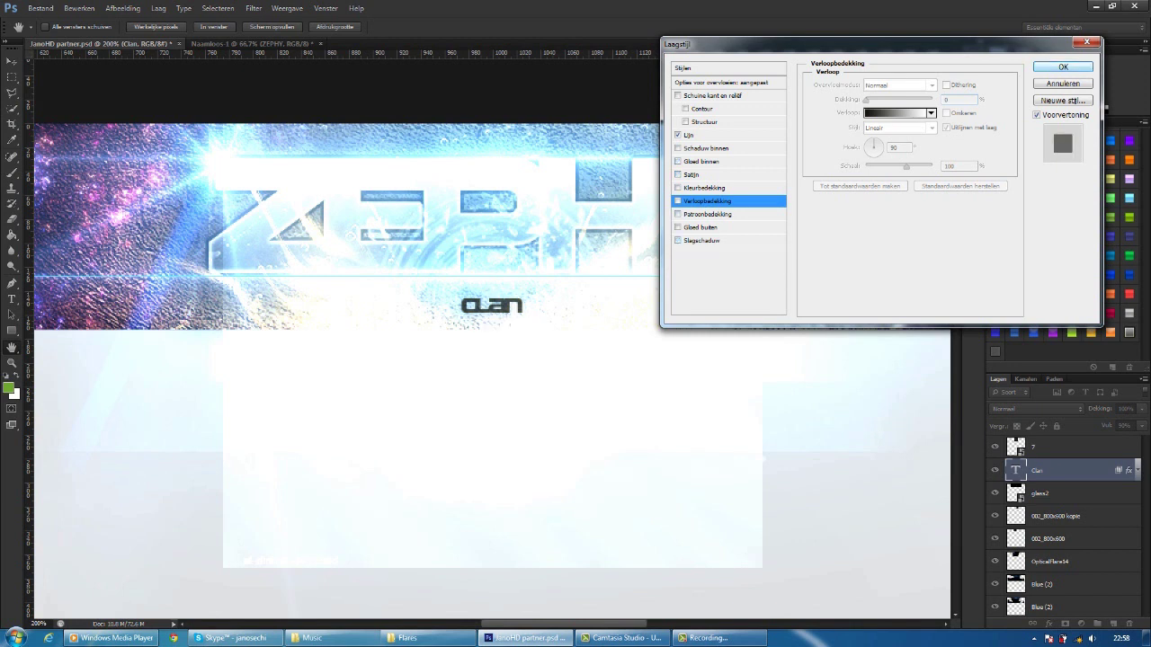
key(Return)
key(ctrl+minus)
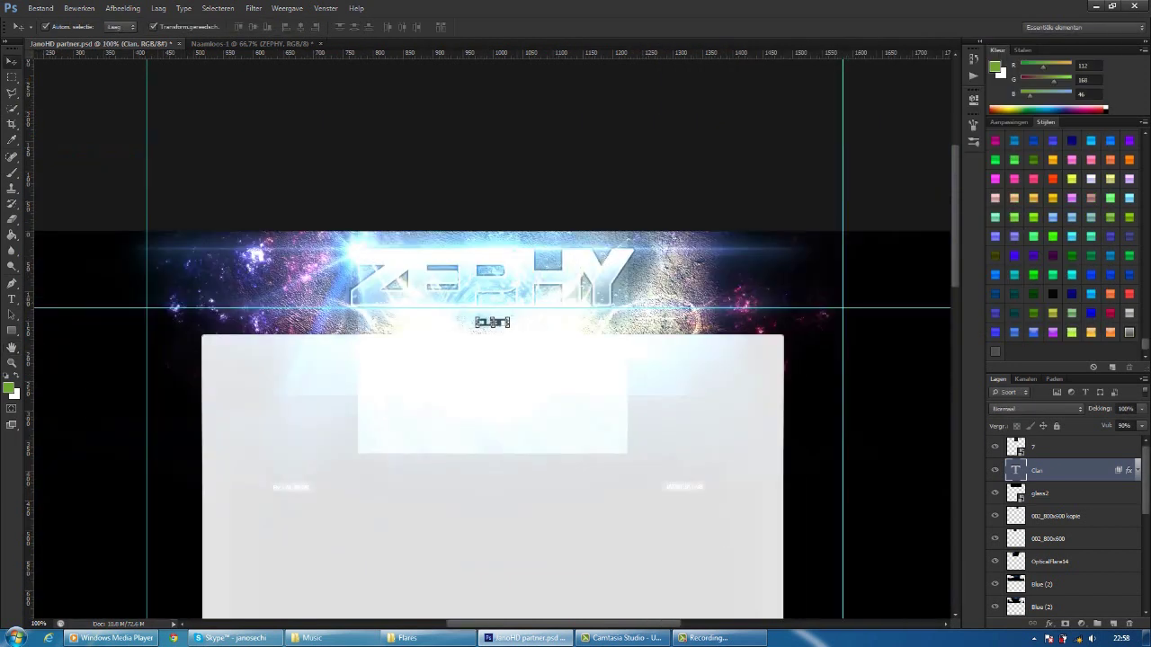
- Place the Dual Streak (2) flare with Linear Dodge (Add) blending, enlarge it and align its streaks behind the Clan text
click(407, 638)
scroll(403, 422, down, 10)
drag(243, 270, 495, 359)
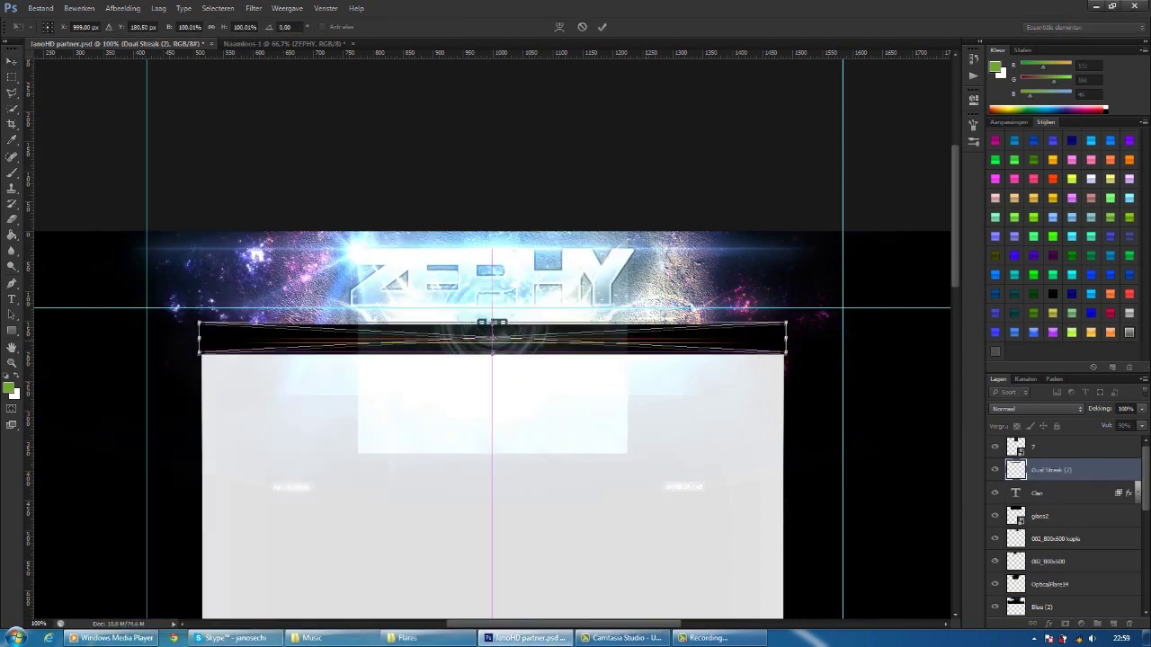
mouse_move(788, 306)
mouse_down()
mouse_move(935, 235)
mouse_move(945, 260)
mouse_up()
key(Return)
click(1034, 408)
click(1034, 216)
mouse_move(809, 288)
mouse_down()
mouse_move(823, 286)
mouse_move(754, 295)
mouse_up()
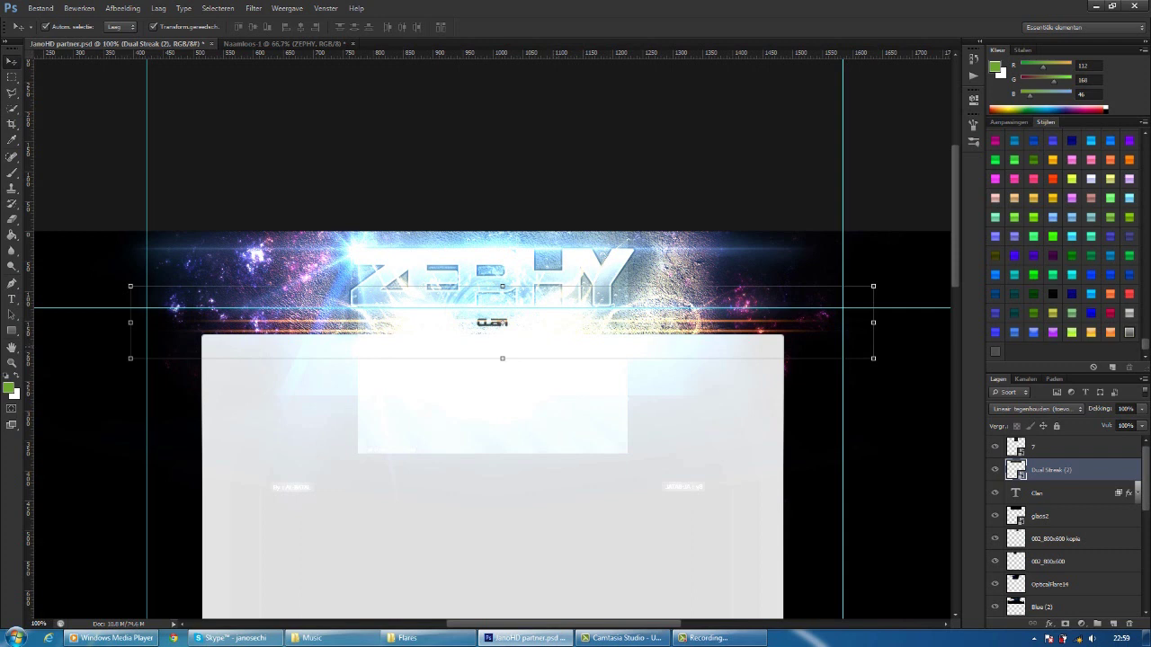
- Move flare 7 up over the ZEPHY title and bring the Clan text layer to the front
key(ctrl+plus)
drag(517, 306, 531, 185)
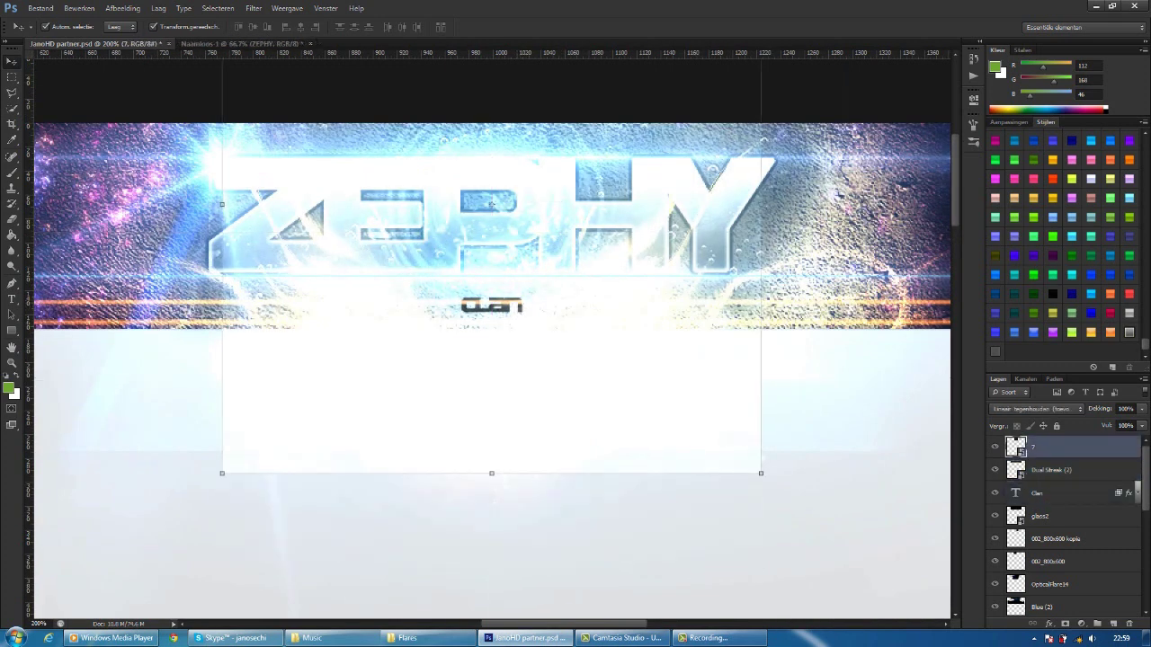
click(492, 306)
key(ctrl+shift+bracketright)
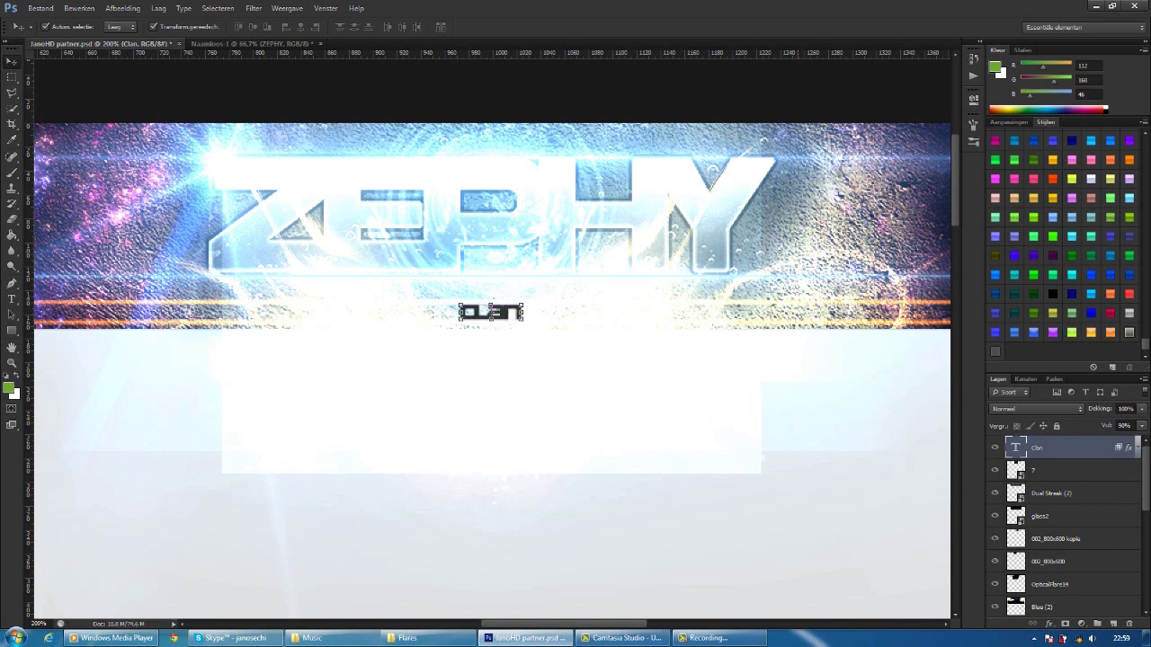
- Rasterize flare 7 and erase its hard-edged glow over the white panel
key(ctrl+minus)
right_click(1043, 470)
key(Escape)
click(12, 218)
click(61, 218)
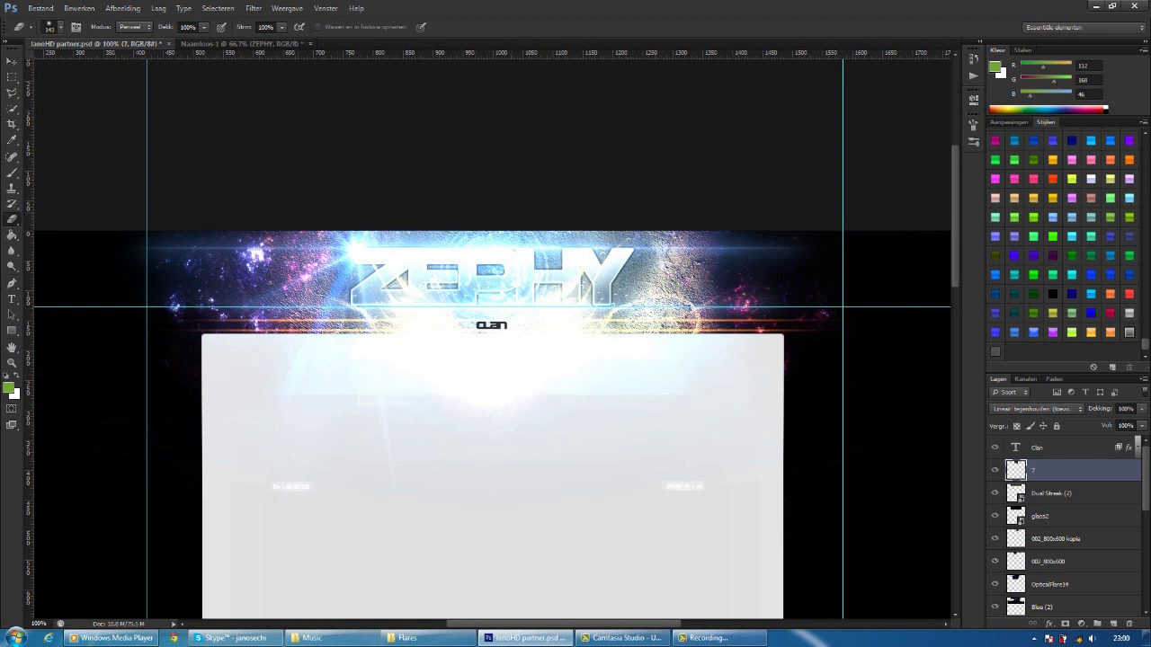
- Bring the Module layer to the front of the layer stack so the white panel covers the flares
key(v)
click(1043, 516)
scroll(1061, 526, down, 2)
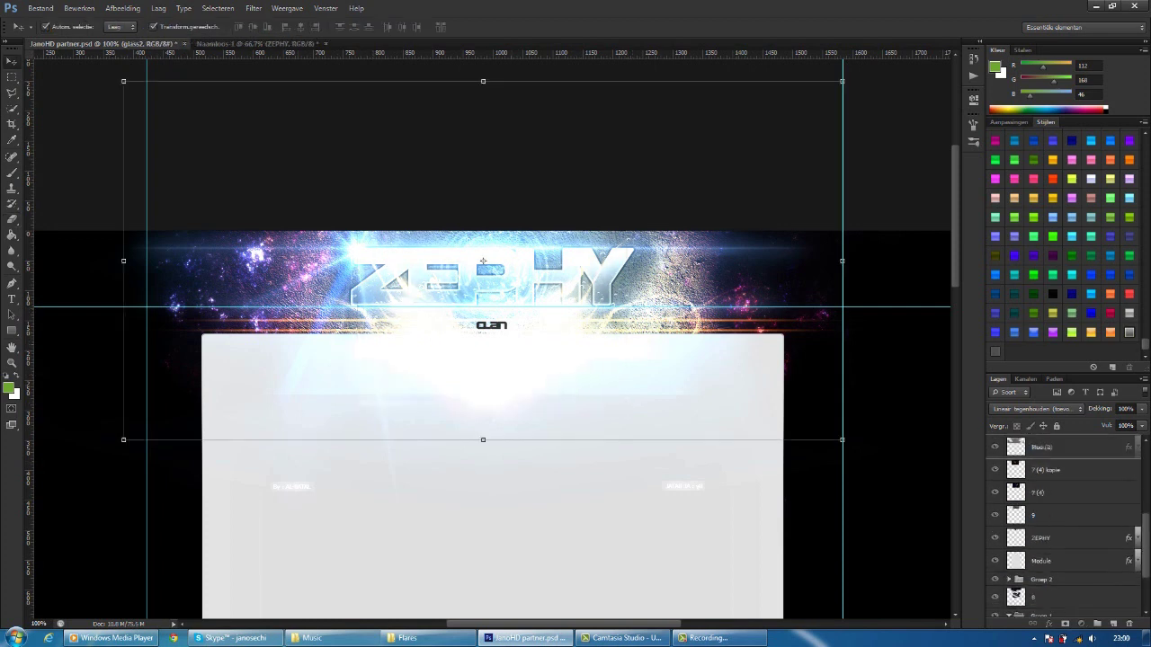
scroll(1061, 526, up, 2)
click(1043, 447)
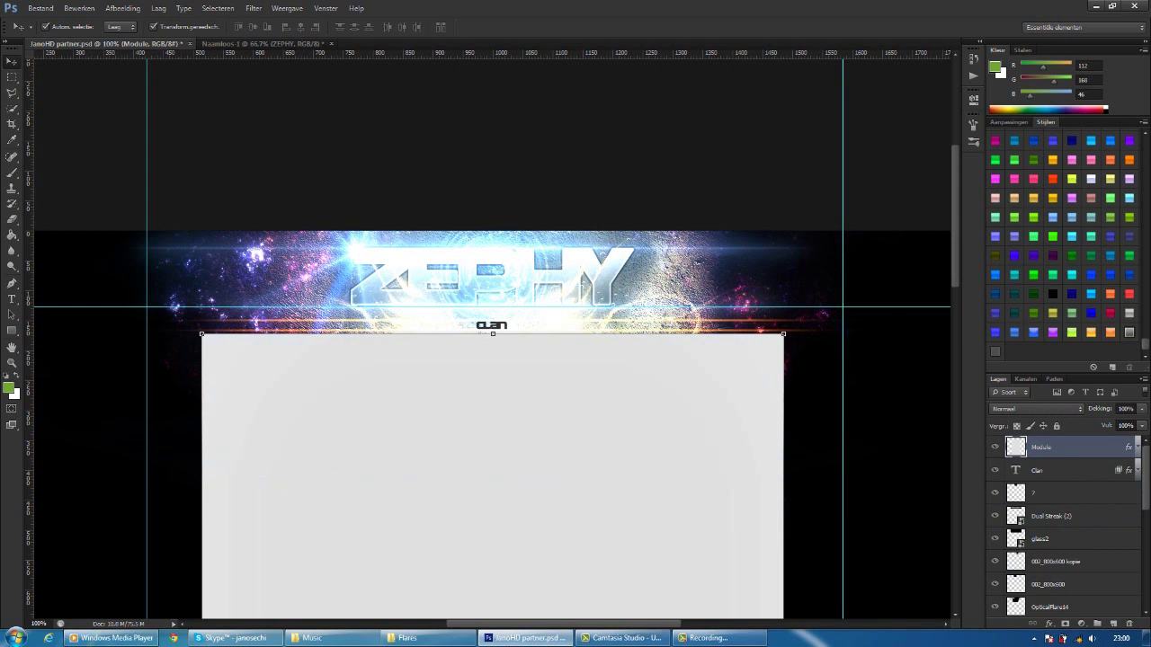
key(Up)
key(Up)
key(Up)
key(Up)
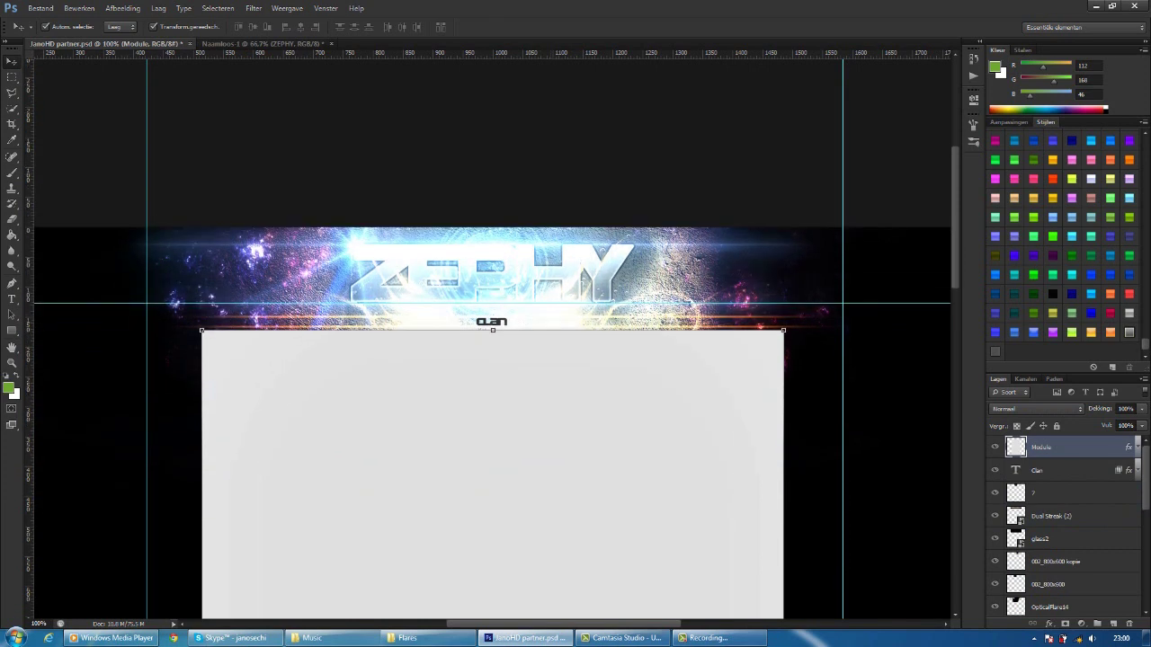
- Add the black credit text "JAnoDH design" on the header beside Clan and reduce its font size
key(t)
click(727, 235)
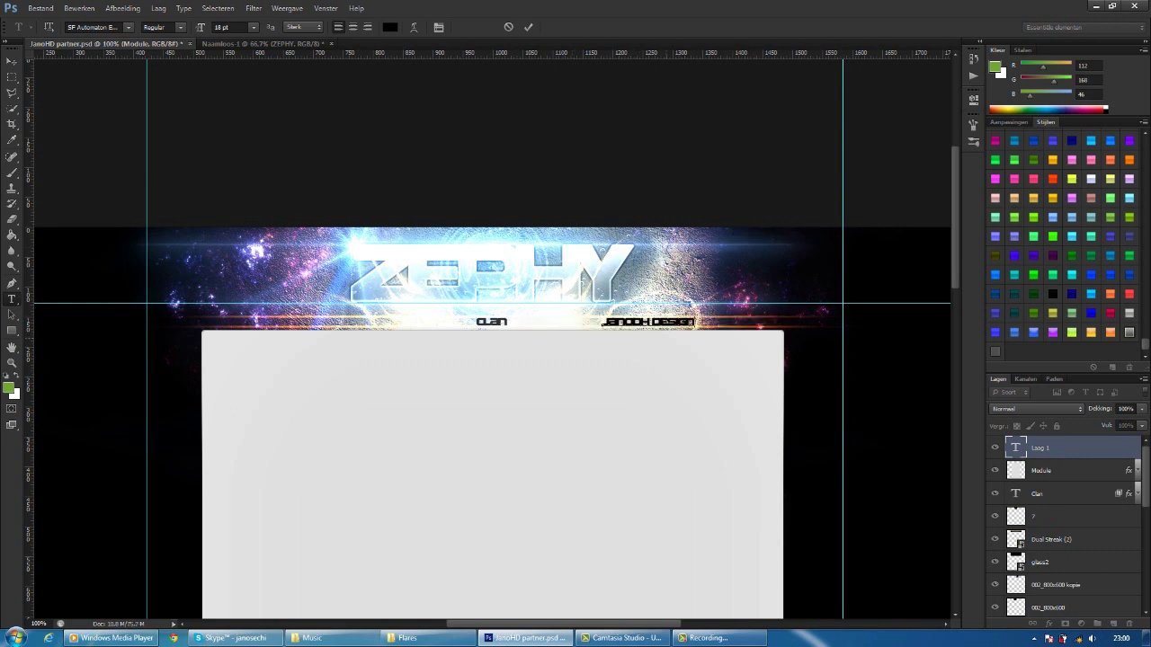
click(253, 27)
click(236, 138)
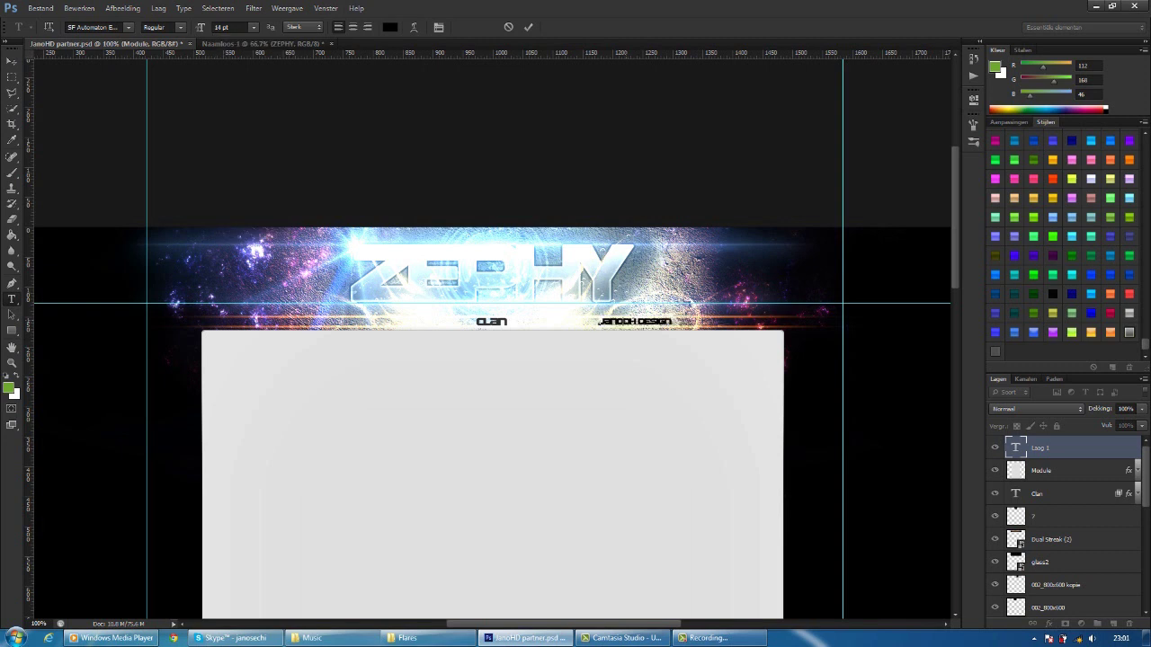
click(254, 27)
click(235, 106)
key(ctrl+Return)
- Nudge the JAnoDH design text into position on the header's lower edge beside Clan
key(v)
key(ctrl+plus)
key(ctrl+plus)
mouse_move(864, 277)
mouse_down()
mouse_move(868, 262)
mouse_move(861, 270)
mouse_up()
key(ctrl+minus)
key(ctrl+minus)
key(alt+bracketleft)
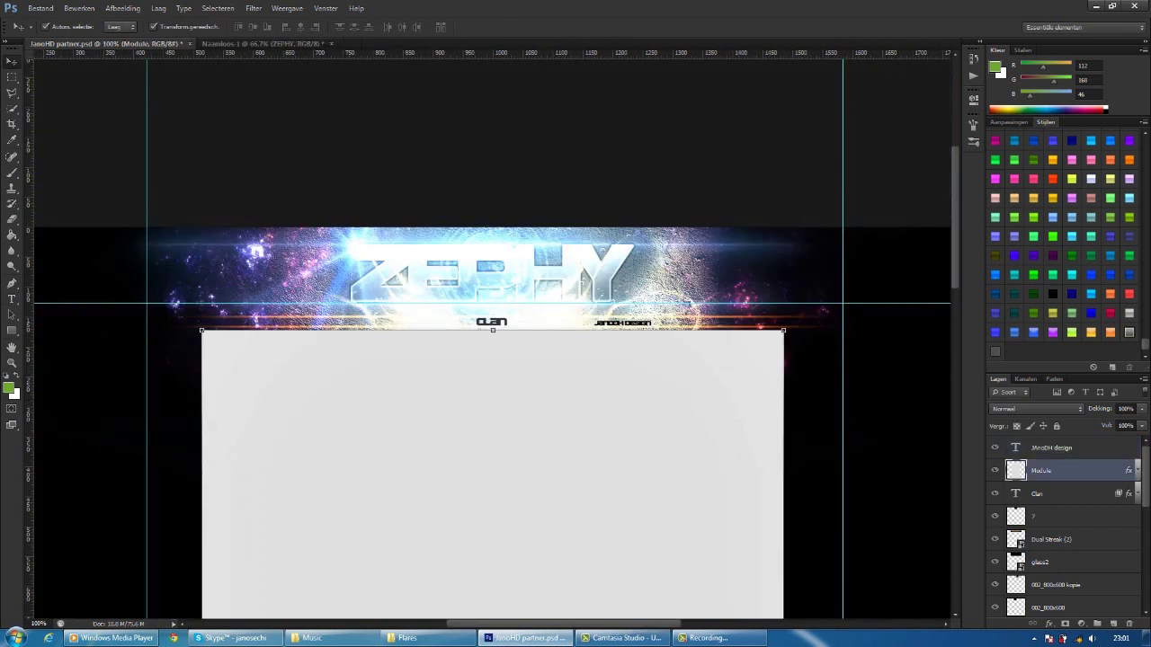
key(ctrl+t)
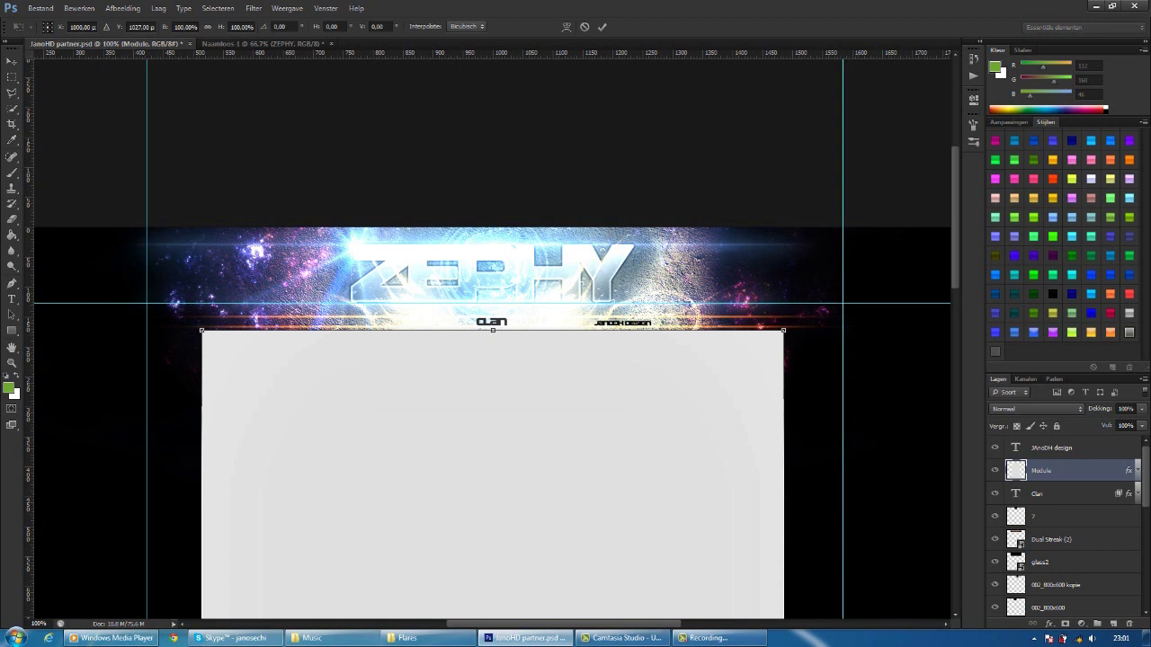
key(Escape)
- Centre the JAnoDH design text above ZEPHY at the header's upper edge and move its layer below OpticalFlare14
key(ctrl+plus)
drag(890, 304, 504, 114)
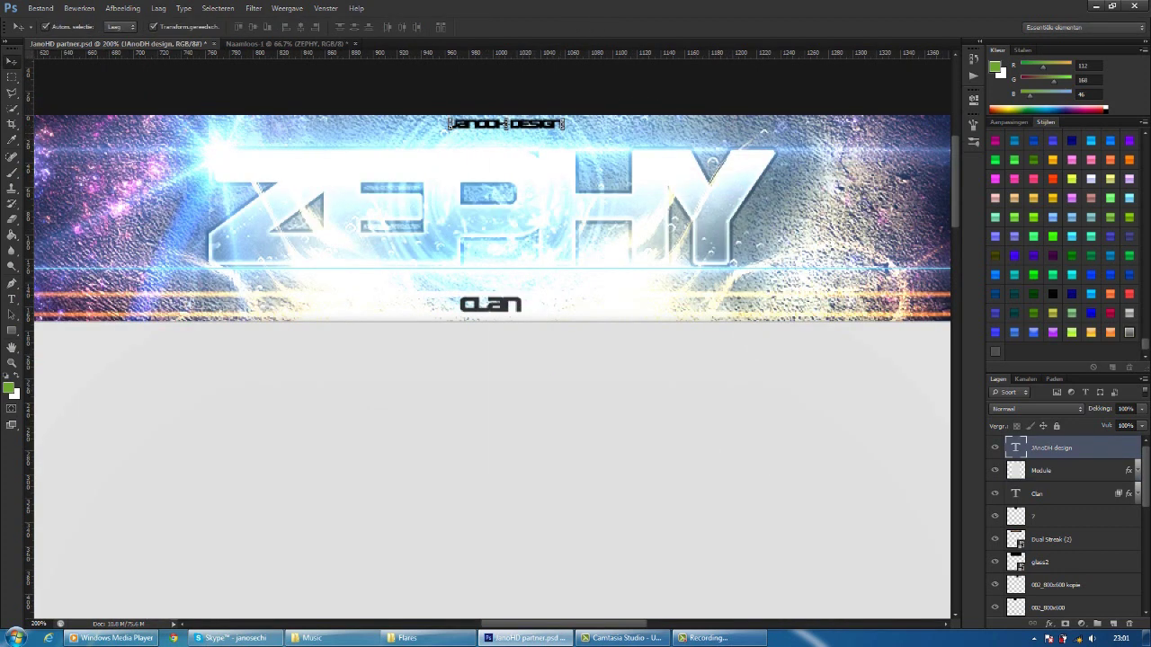
drag(1048, 533, 1048, 528)
click(1052, 493)
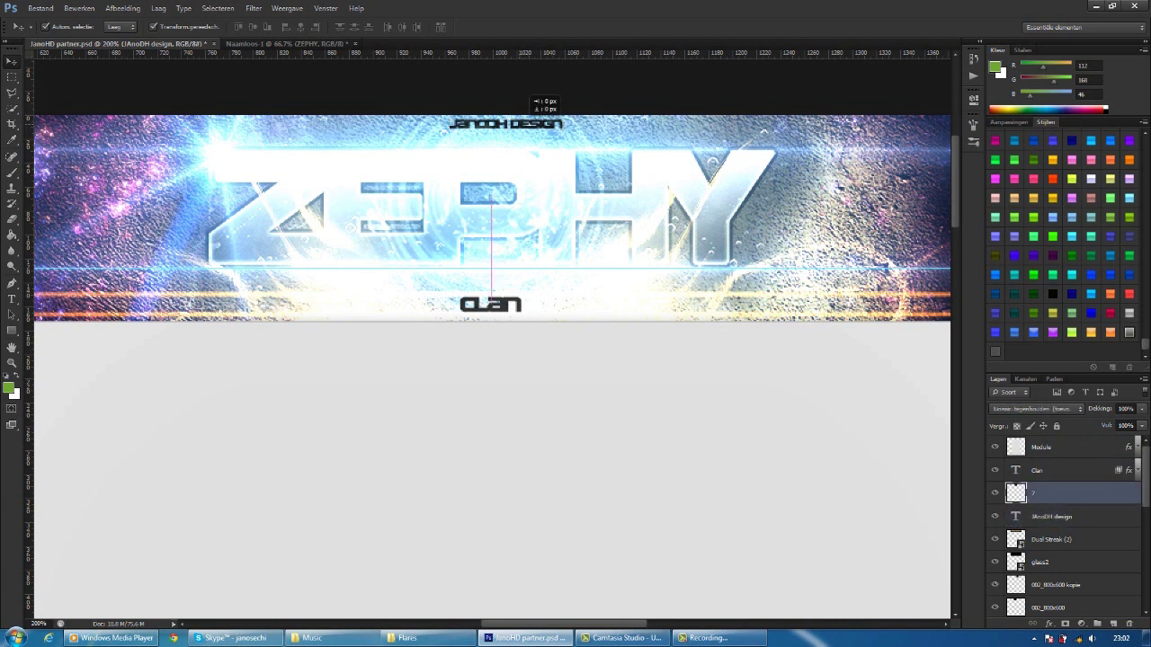
click(490, 304)
drag(1047, 516, 1047, 596)
scroll(1048, 540, down, 2)
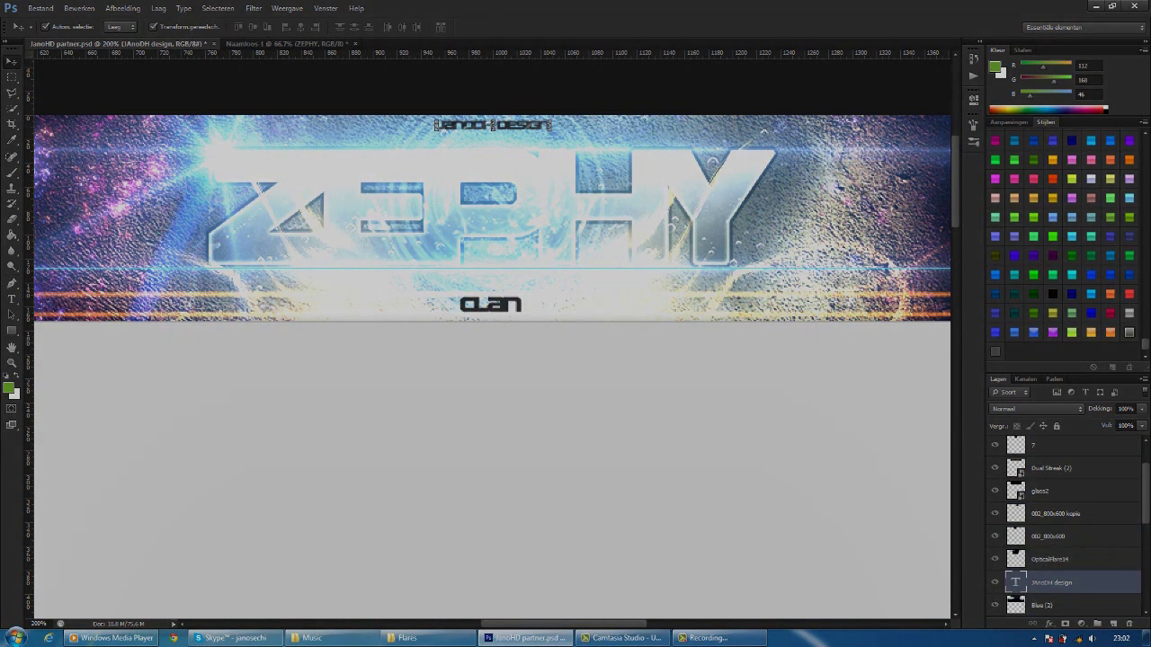